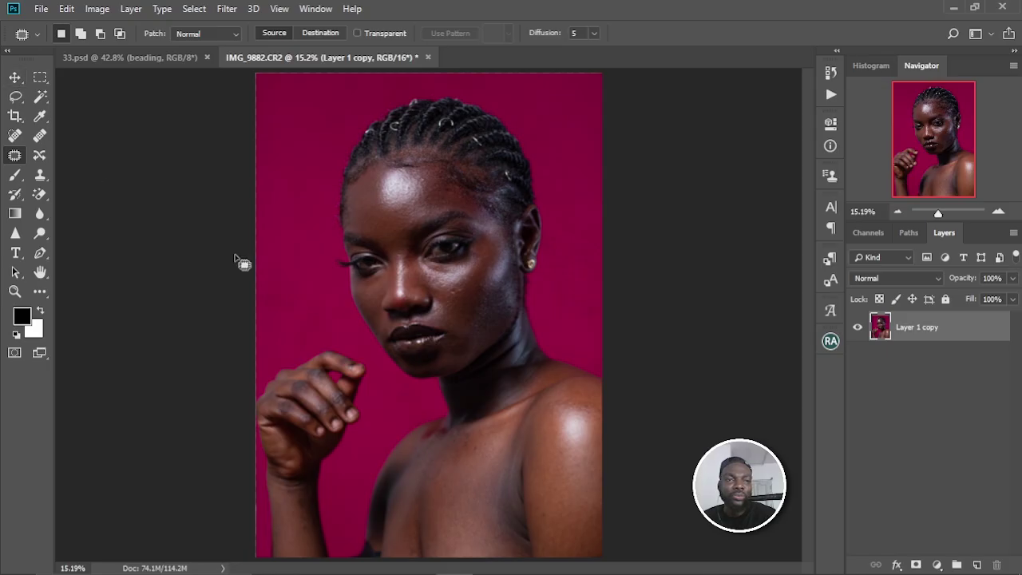
- Duplicate the portrait layer and leave the upper copy selected for retouching
{"action": "left_click", "coordinate": [15, 78]}
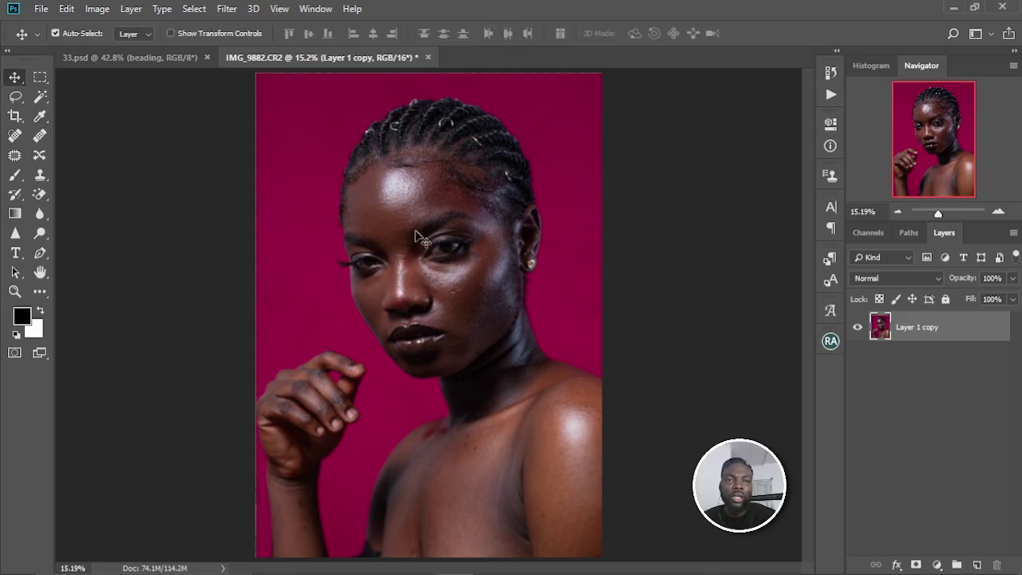
{"action": "scroll", "coordinate": [431, 246], "scroll_direction": "up", "scroll_amount": 4}
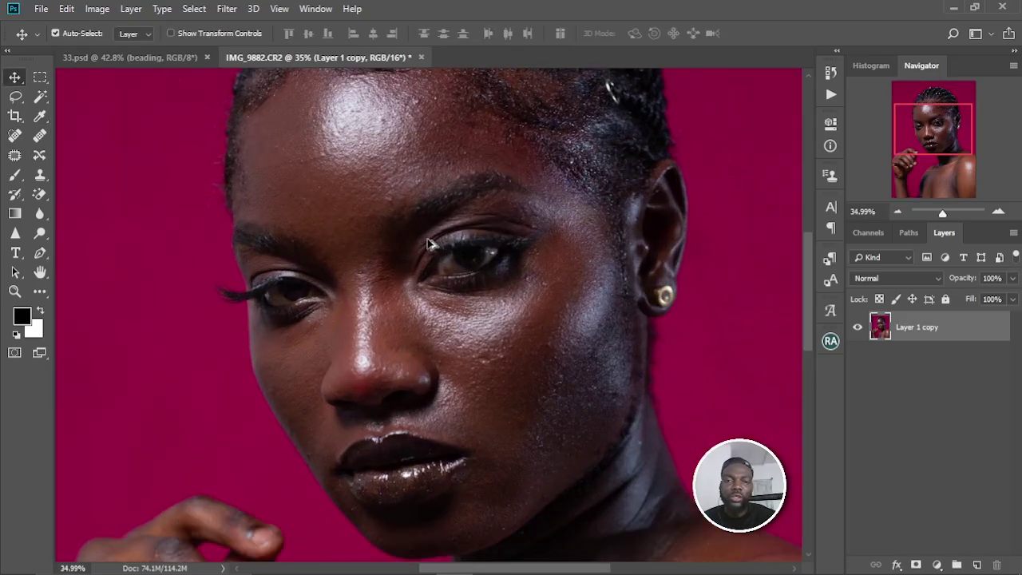
{"action": "scroll", "coordinate": [427, 235], "scroll_direction": "down", "scroll_amount": 1}
{"action": "scroll", "coordinate": [426, 227], "scroll_direction": "up", "scroll_amount": 1}
{"action": "scroll", "coordinate": [433, 239], "scroll_direction": "down", "scroll_amount": 1}
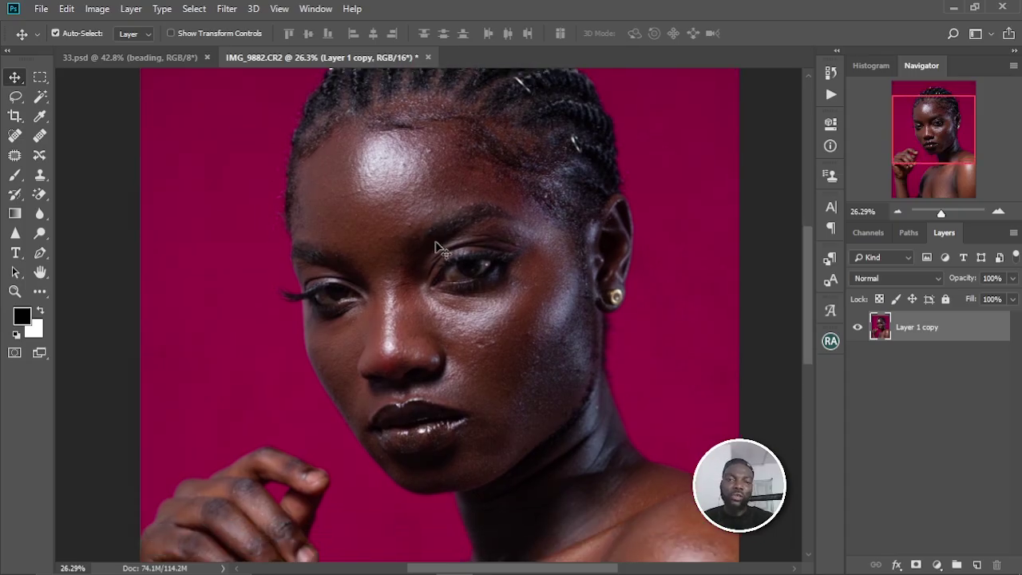
{"action": "scroll", "coordinate": [430, 248], "scroll_direction": "down", "scroll_amount": 1}
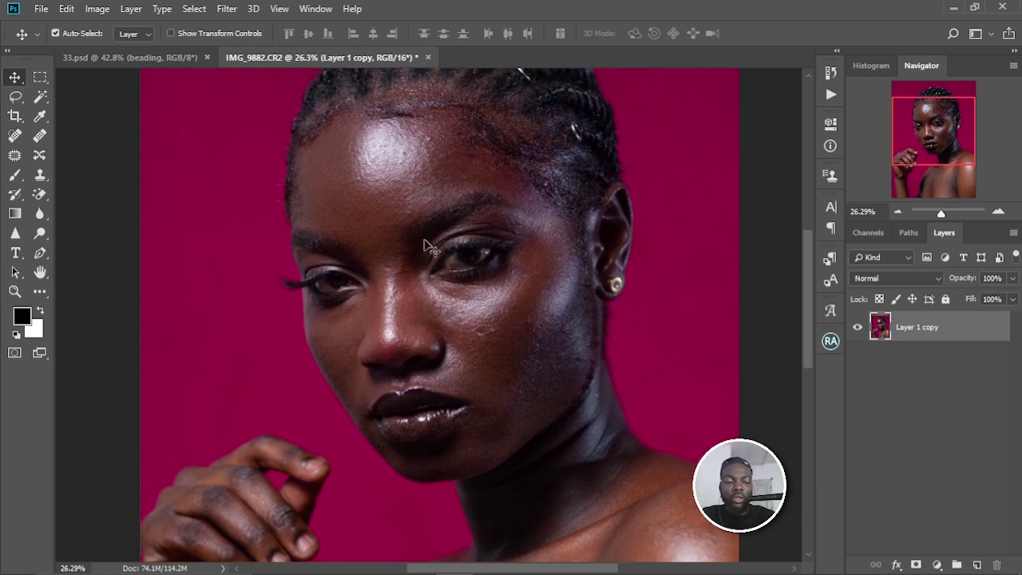
{"action": "key", "text": "ctrl+j"}
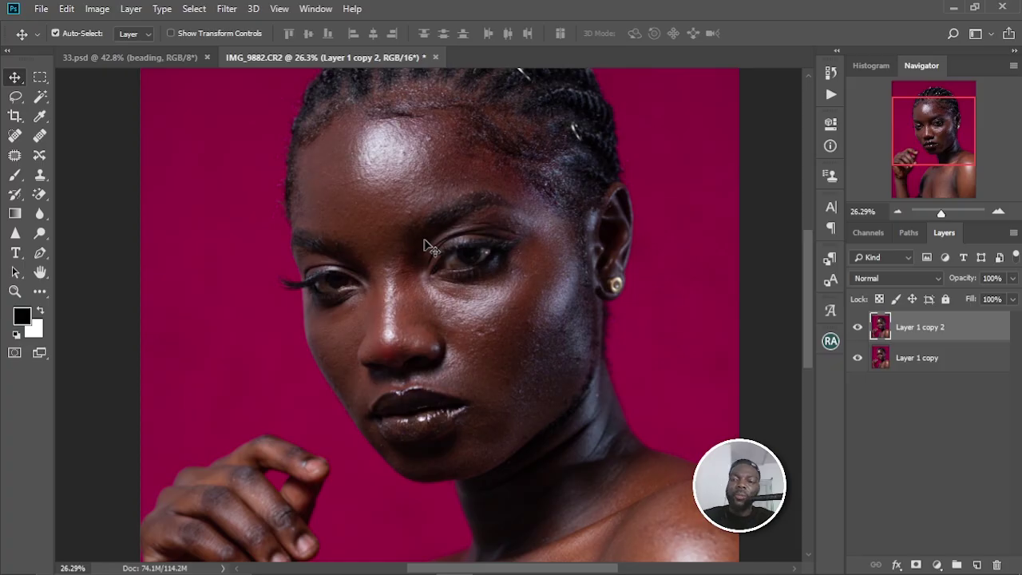
{"action": "left_click", "coordinate": [916, 360]}
{"action": "left_click", "coordinate": [931, 334]}
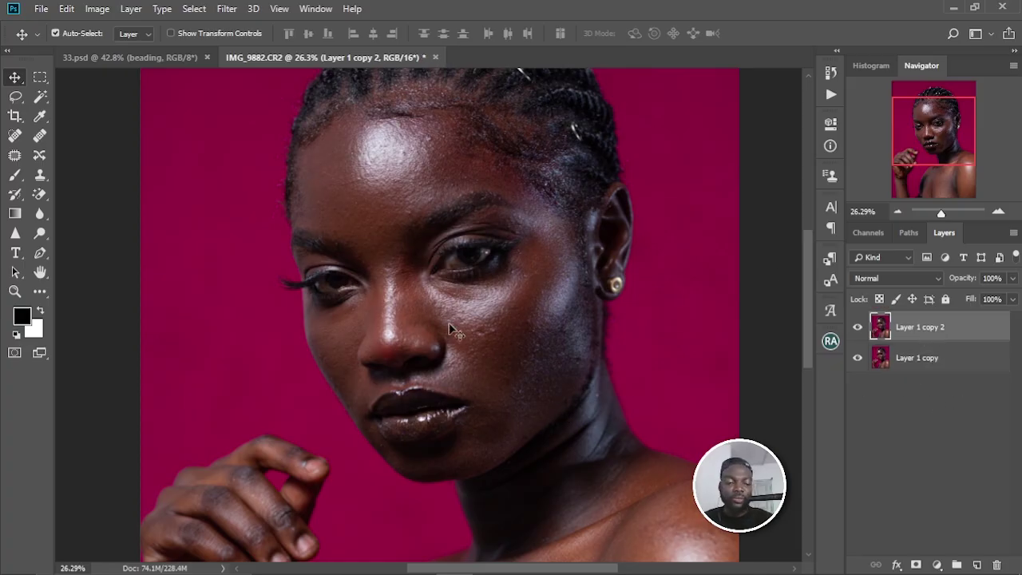
- Remove small blemishes on the forehead of the duplicated layer with the Patch tool in Normal mode
{"action": "scroll", "coordinate": [450, 328], "scroll_direction": "up", "scroll_amount": 4}
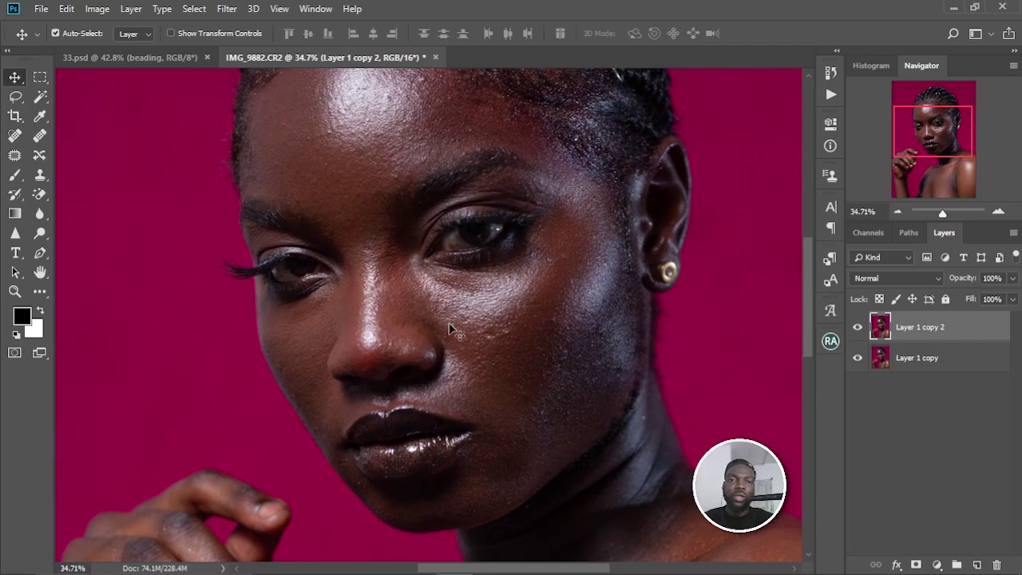
{"action": "left_click_drag", "start_coordinate": [432, 187], "coordinate": [437, 229]}
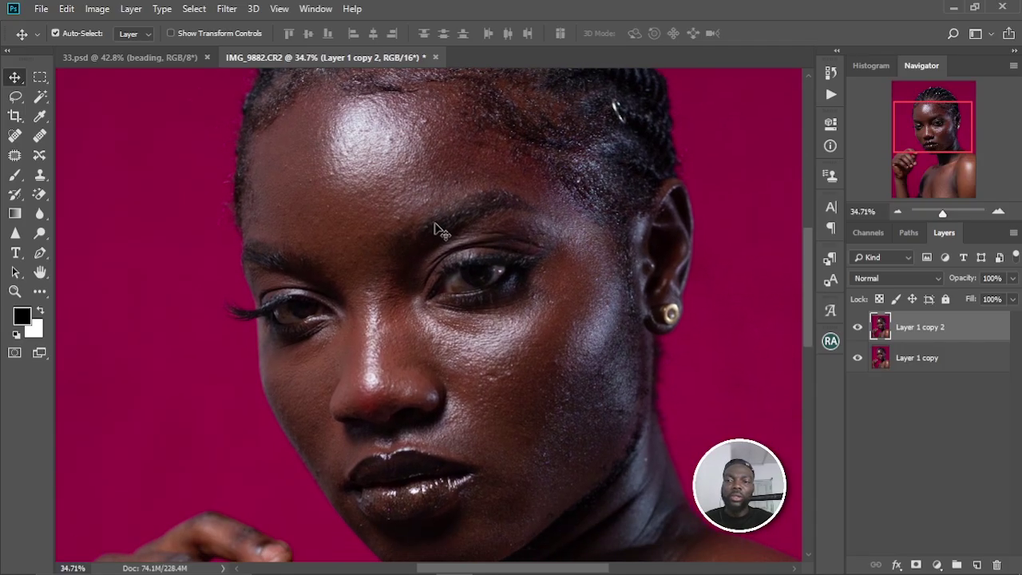
{"action": "left_click", "coordinate": [16, 154]}
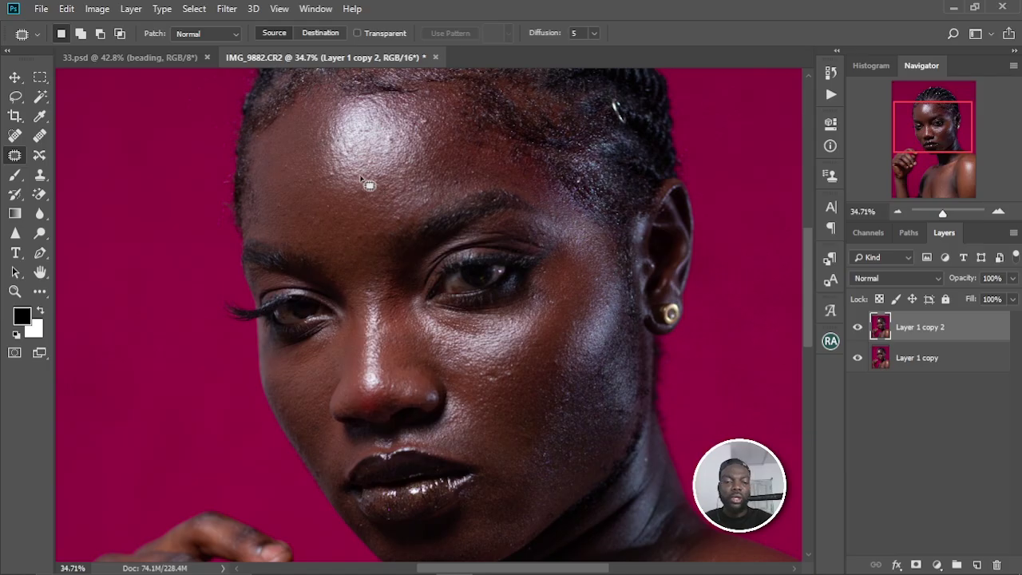
{"action": "scroll", "coordinate": [369, 186], "scroll_direction": "up", "scroll_amount": 3}
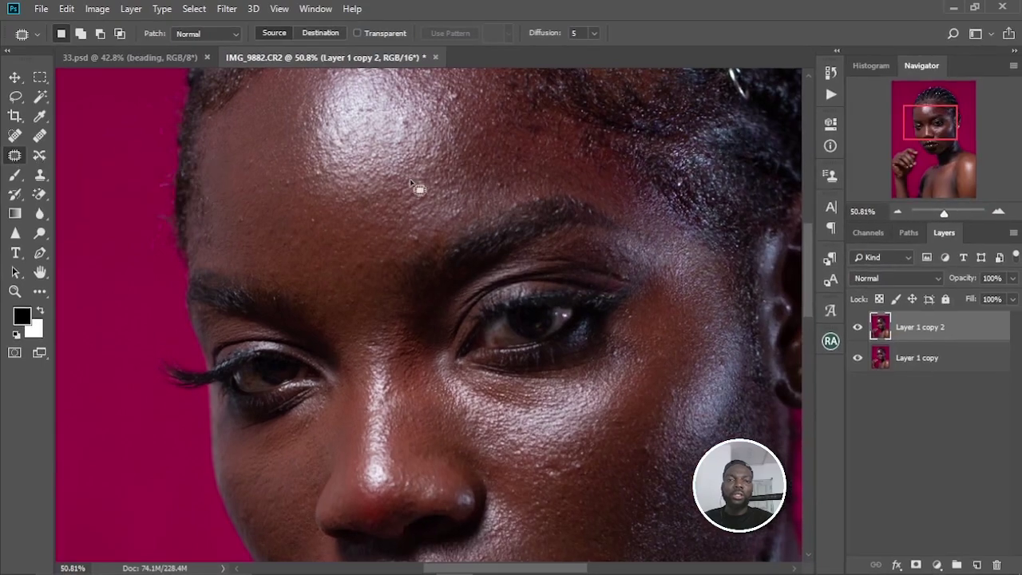
{"action": "scroll", "coordinate": [413, 191], "scroll_direction": "up", "scroll_amount": 4}
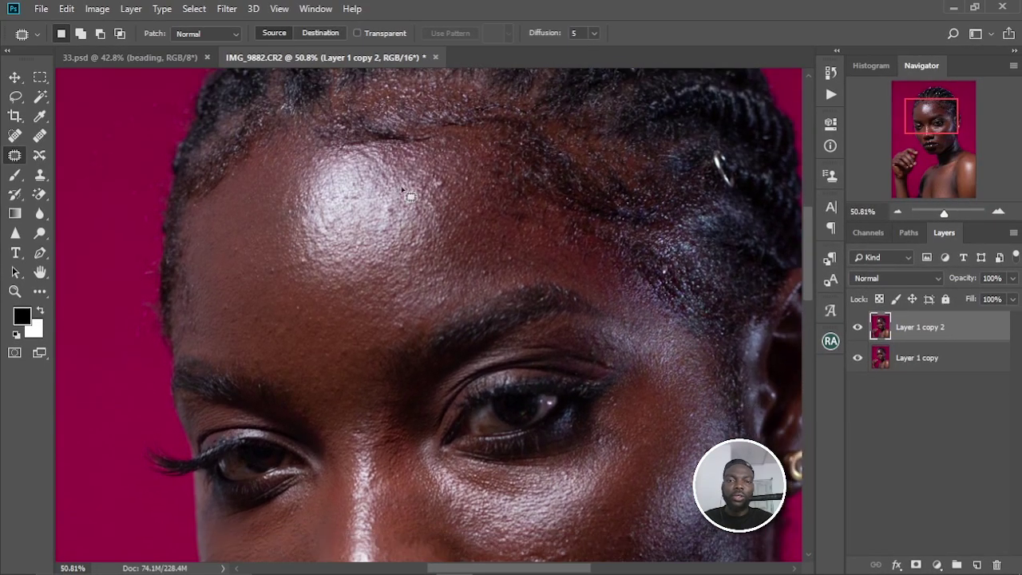
{"action": "mouse_move", "coordinate": [436, 193]}
{"action": "left_mouse_down"}
{"action": "mouse_move", "coordinate": [451, 188]}
{"action": "mouse_move", "coordinate": [441, 173]}
{"action": "left_mouse_up"}
{"action": "key", "text": "ctrl+d"}
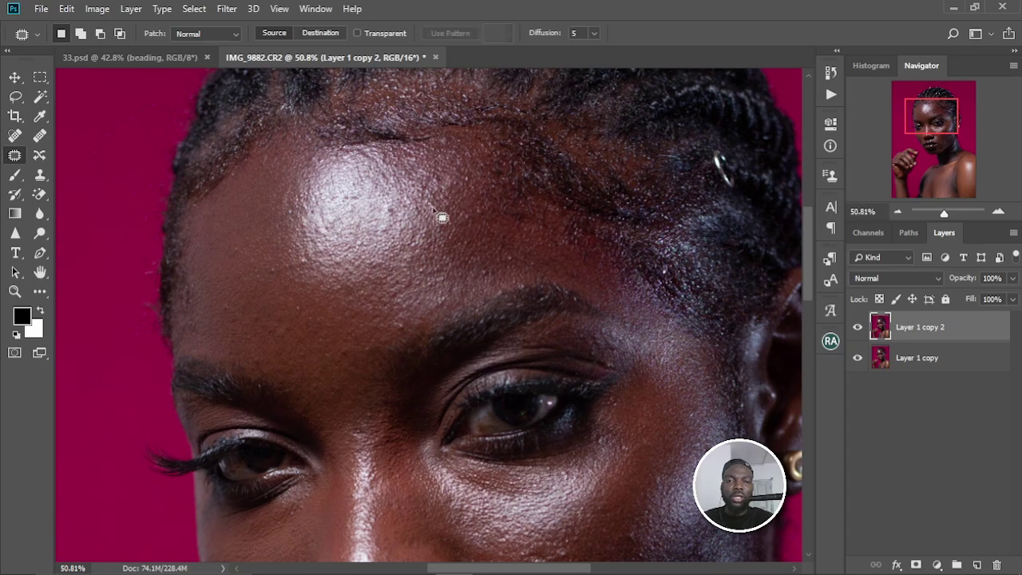
{"action": "scroll", "coordinate": [436, 215], "scroll_direction": "down", "scroll_amount": 2}
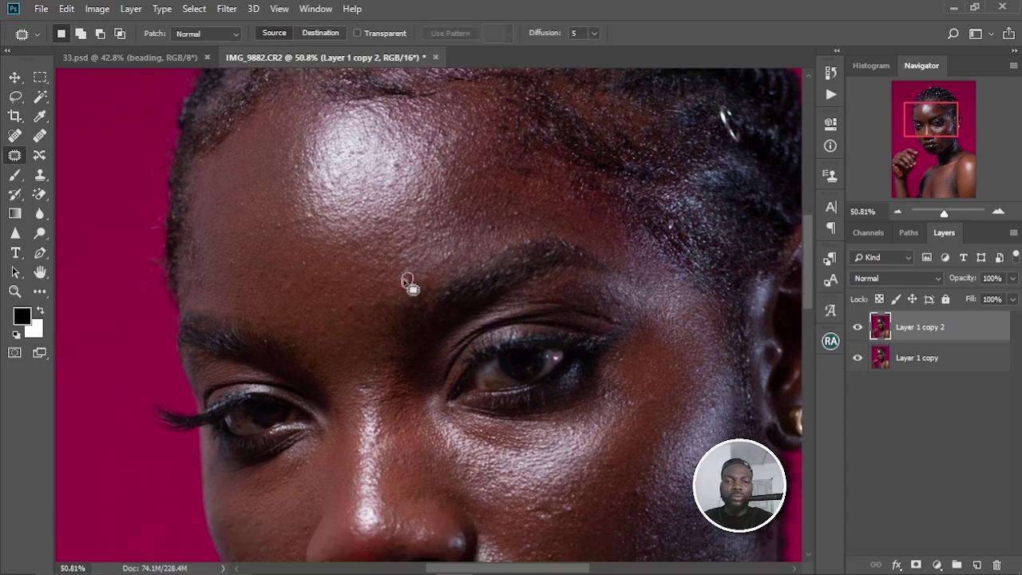
{"action": "mouse_move", "coordinate": [487, 229]}
{"action": "left_mouse_down"}
{"action": "mouse_move", "coordinate": [434, 245]}
{"action": "mouse_move", "coordinate": [473, 219]}
{"action": "left_mouse_up"}
{"action": "key", "text": "ctrl+d"}
- Patch the blemishes on the cheek below the eye and beside the nose, and check the jaw and neck skin
{"action": "scroll", "coordinate": [473, 249], "scroll_direction": "down", "scroll_amount": 10}
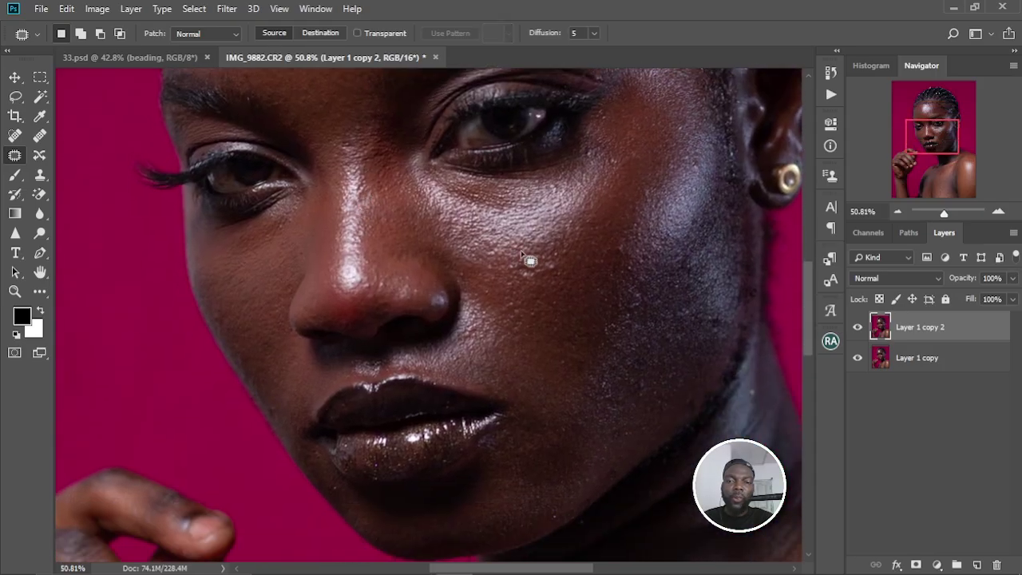
{"action": "mouse_move", "coordinate": [560, 275]}
{"action": "left_mouse_down"}
{"action": "mouse_move", "coordinate": [547, 265]}
{"action": "mouse_move", "coordinate": [555, 257]}
{"action": "mouse_move", "coordinate": [584, 267]}
{"action": "left_mouse_up"}
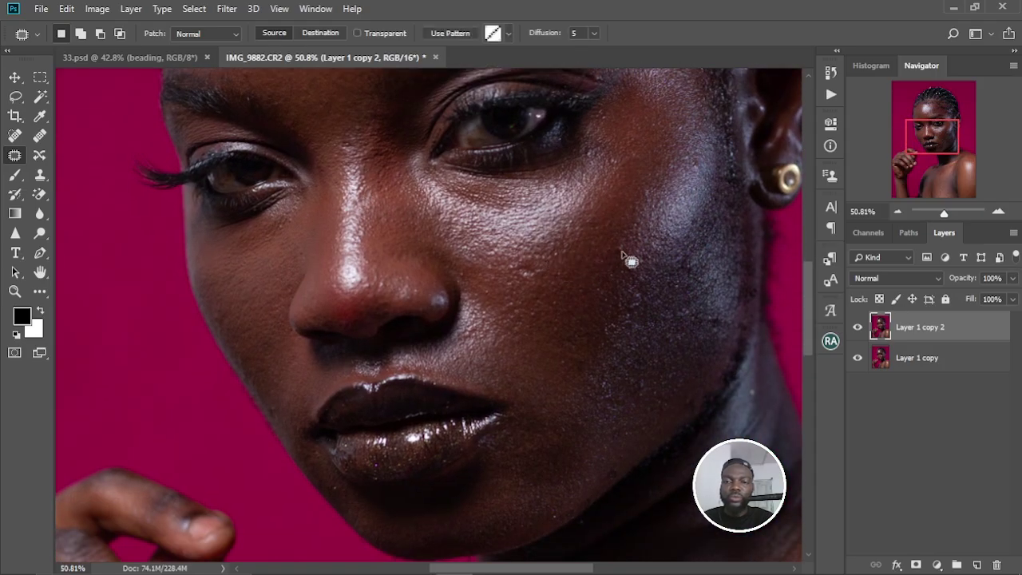
{"action": "key", "text": "ctrl+d"}
{"action": "scroll", "coordinate": [591, 248], "scroll_direction": "down", "scroll_amount": 2}
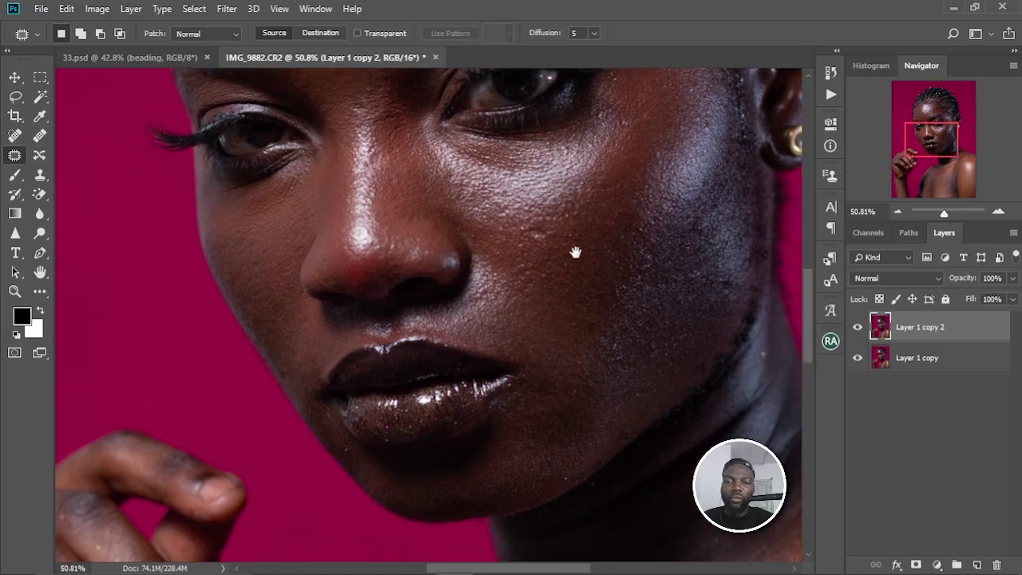
{"action": "mouse_move", "coordinate": [547, 241]}
{"action": "left_mouse_down"}
{"action": "mouse_move", "coordinate": [537, 235]}
{"action": "mouse_move", "coordinate": [563, 235]}
{"action": "mouse_move", "coordinate": [509, 236]}
{"action": "mouse_move", "coordinate": [492, 254]}
{"action": "left_mouse_up"}
{"action": "key", "text": "ctrl+d"}
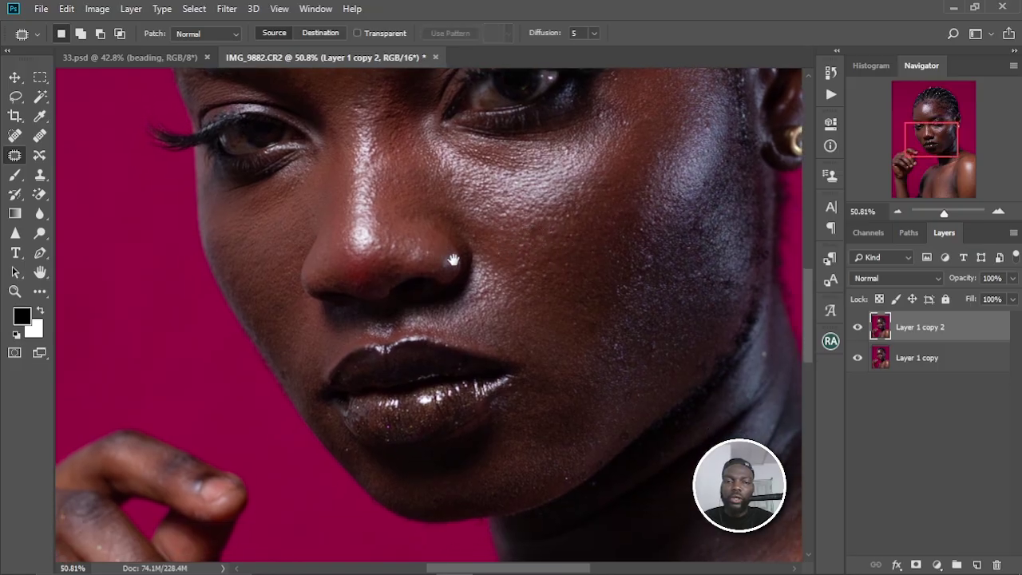
{"action": "scroll", "coordinate": [479, 255], "scroll_direction": "down", "scroll_amount": 3}
{"action": "scroll", "coordinate": [479, 255], "scroll_direction": "right", "scroll_amount": 2}
{"action": "scroll", "coordinate": [575, 239], "scroll_direction": "right", "scroll_amount": 3}
{"action": "scroll", "coordinate": [575, 239], "scroll_direction": "down", "scroll_amount": 1}
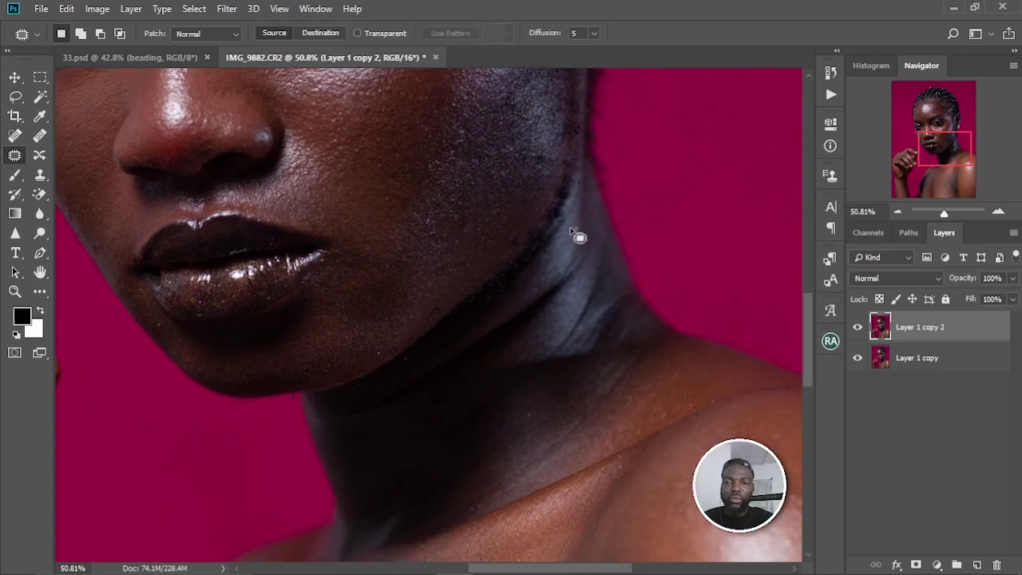
{"action": "scroll", "coordinate": [434, 205], "scroll_direction": "left", "scroll_amount": 2}
{"action": "scroll", "coordinate": [434, 205], "scroll_direction": "up", "scroll_amount": 1}
- Duplicate the retouched layer and rename the middle layer as color
{"action": "key", "text": "ctrl+0"}
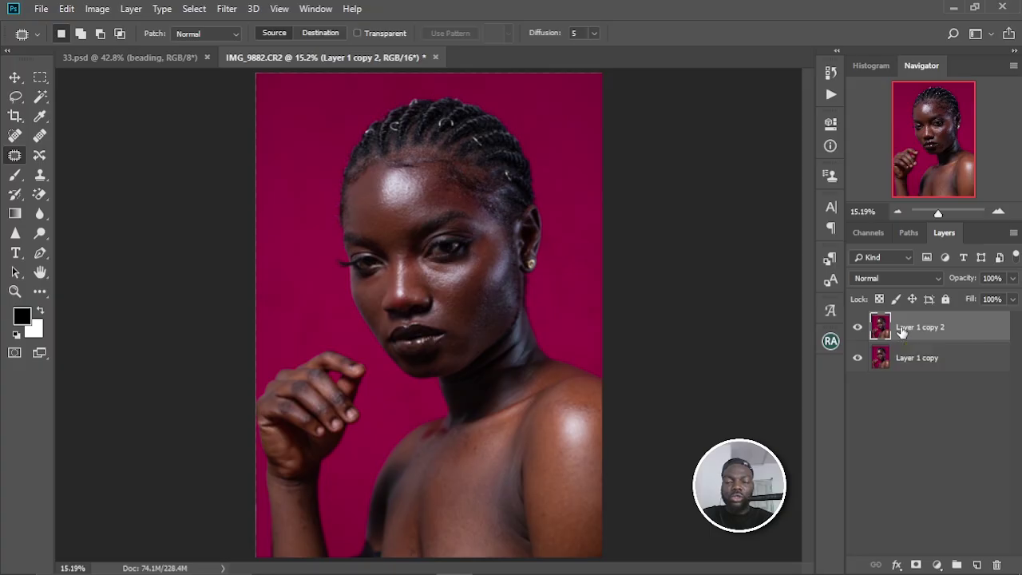
{"action": "key", "text": "ctrl+j"}
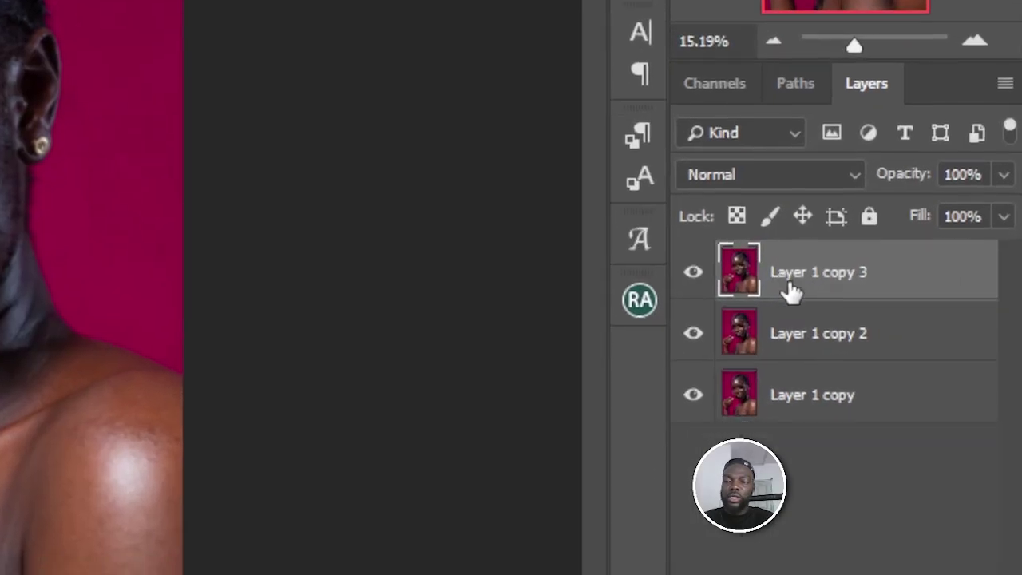
{"action": "left_click", "coordinate": [831, 297]}
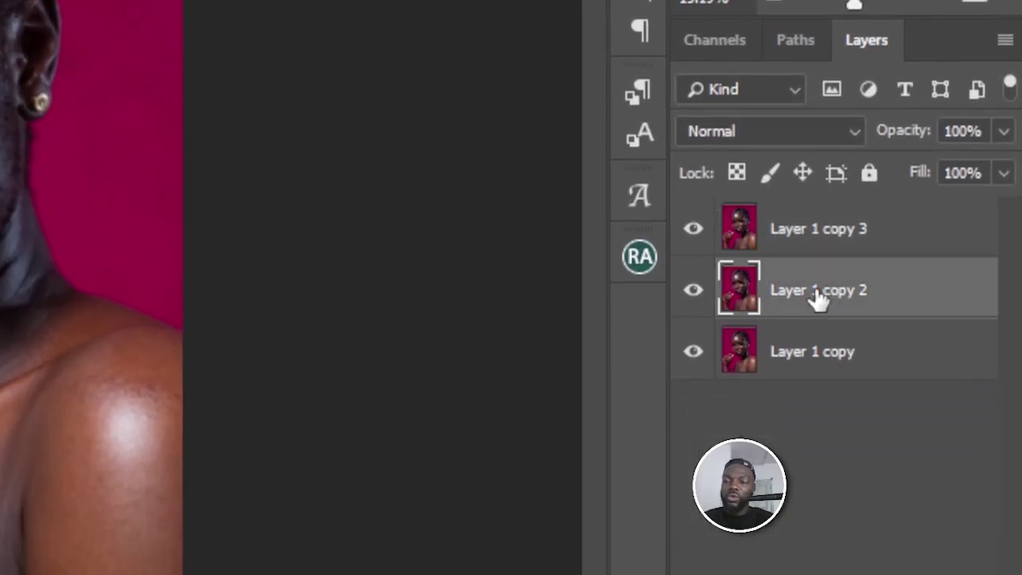
{"action": "double_click", "coordinate": [818, 291]}
{"action": "key", "text": "BackSpace"}
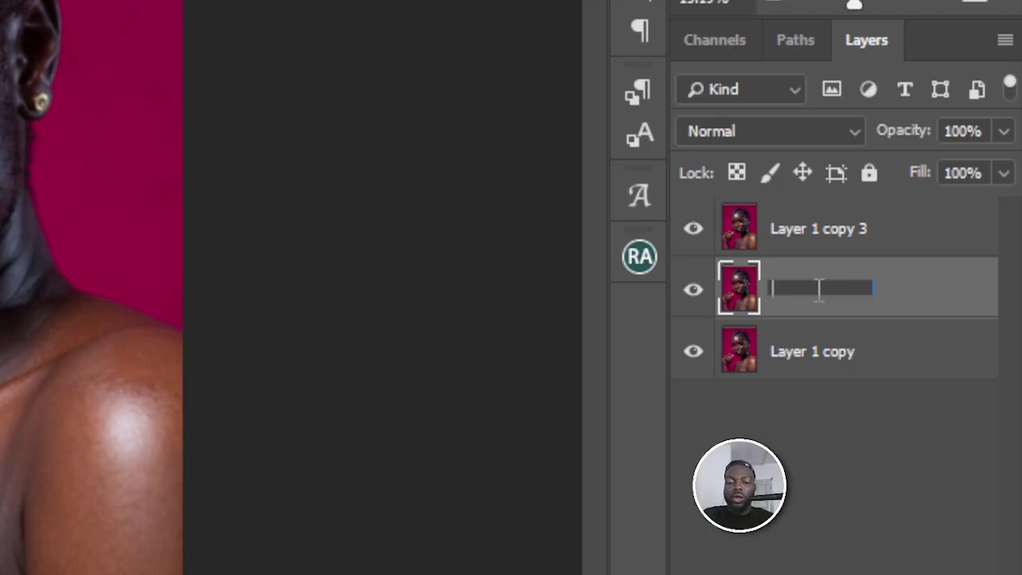
{"action": "type", "text": "color"}
{"action": "key", "text": "Return"}
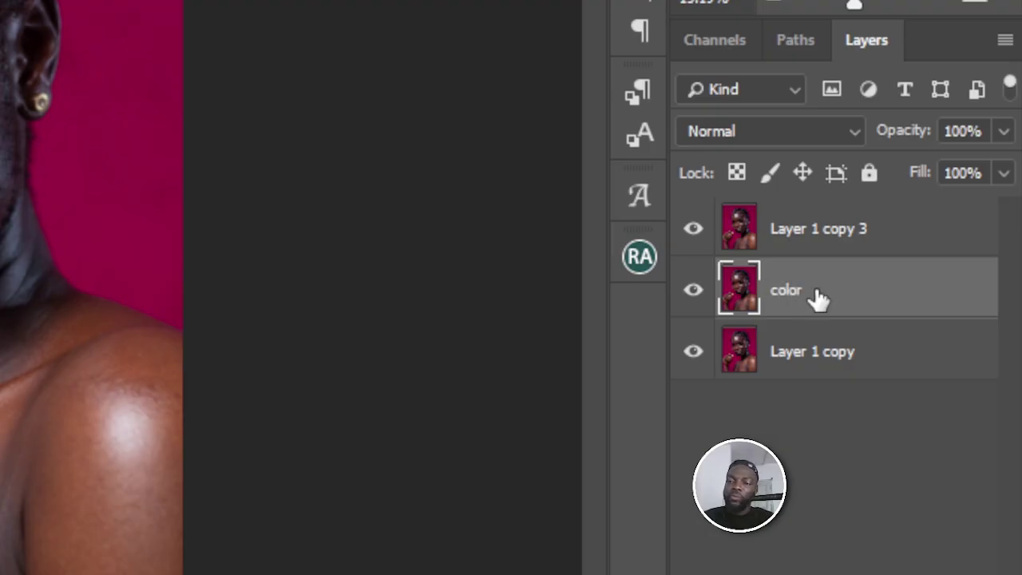
- Rename the uppermost layer as texture
{"action": "double_click", "coordinate": [815, 229]}
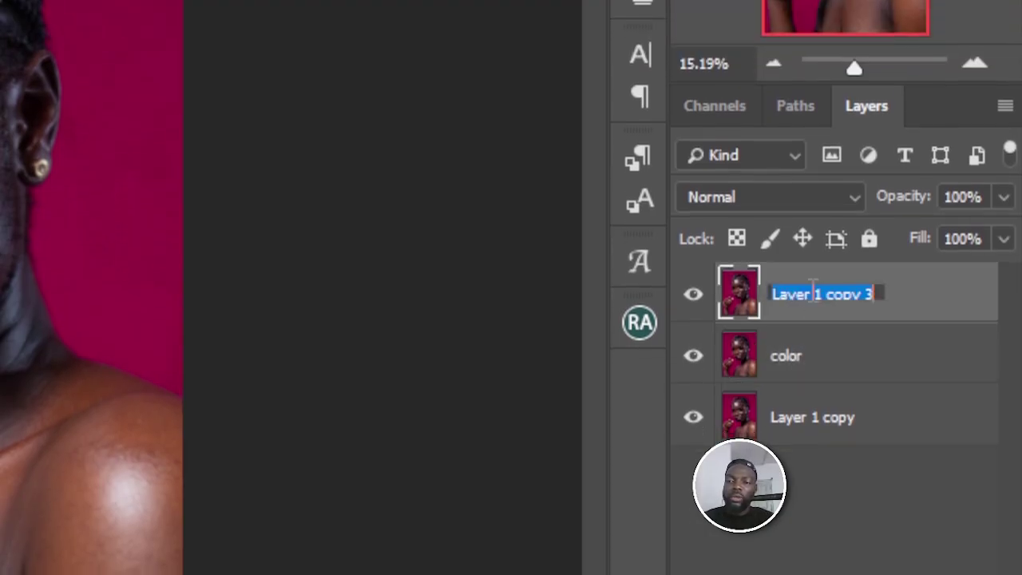
{"action": "key", "text": "BackSpace"}
{"action": "type", "text": "text"}
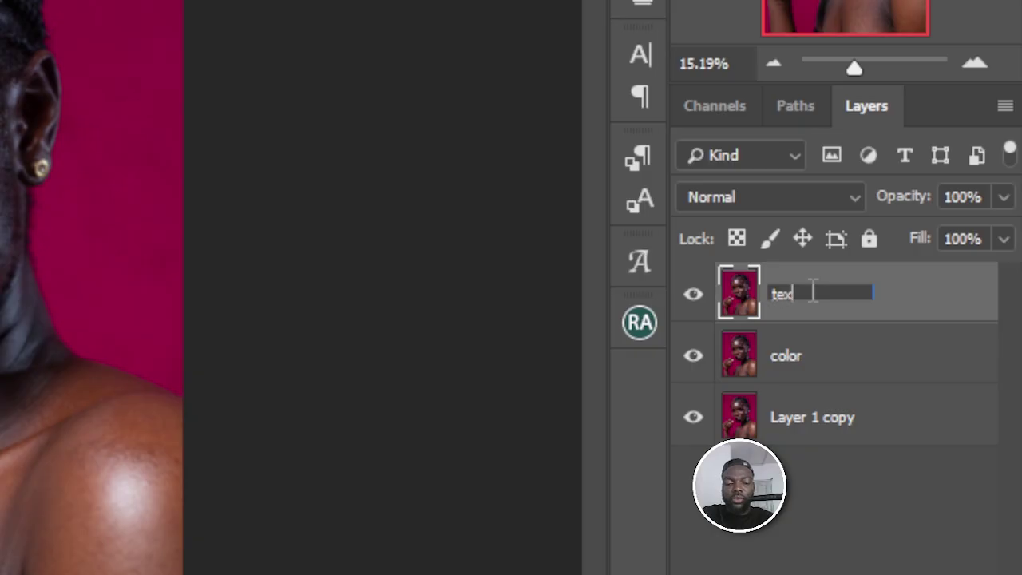
{"action": "type", "text": "ure"}
{"action": "key", "text": "Return"}
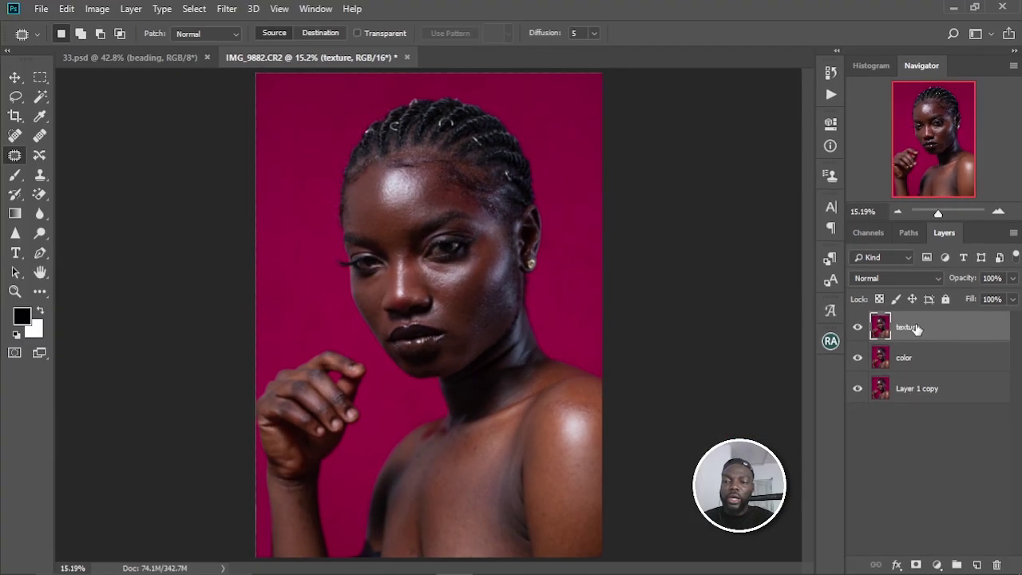
- Group the texture and color layers together and name the group fs
{"action": "left_click", "coordinate": [812, 357]}
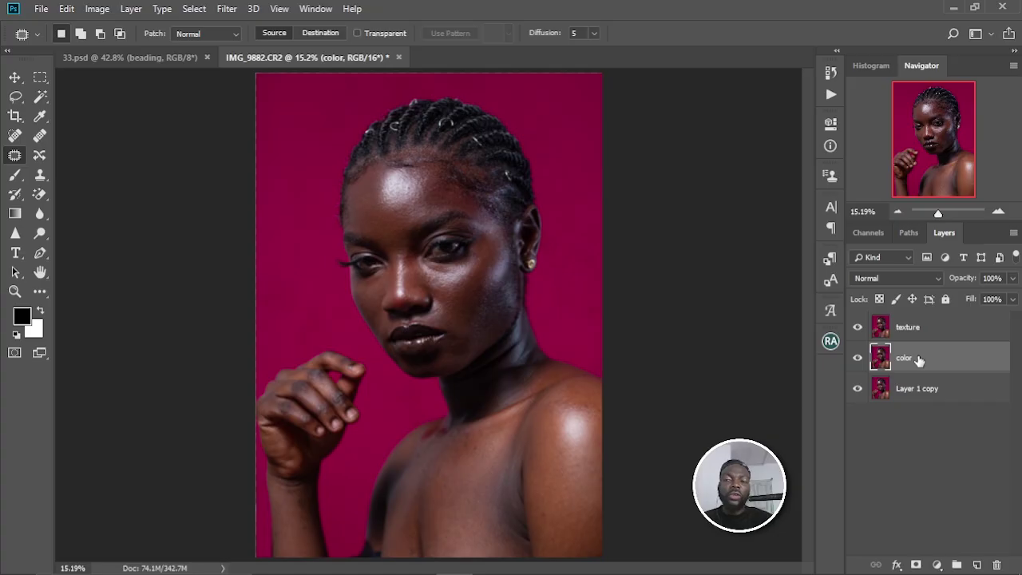
{"action": "left_click", "coordinate": [929, 333]}
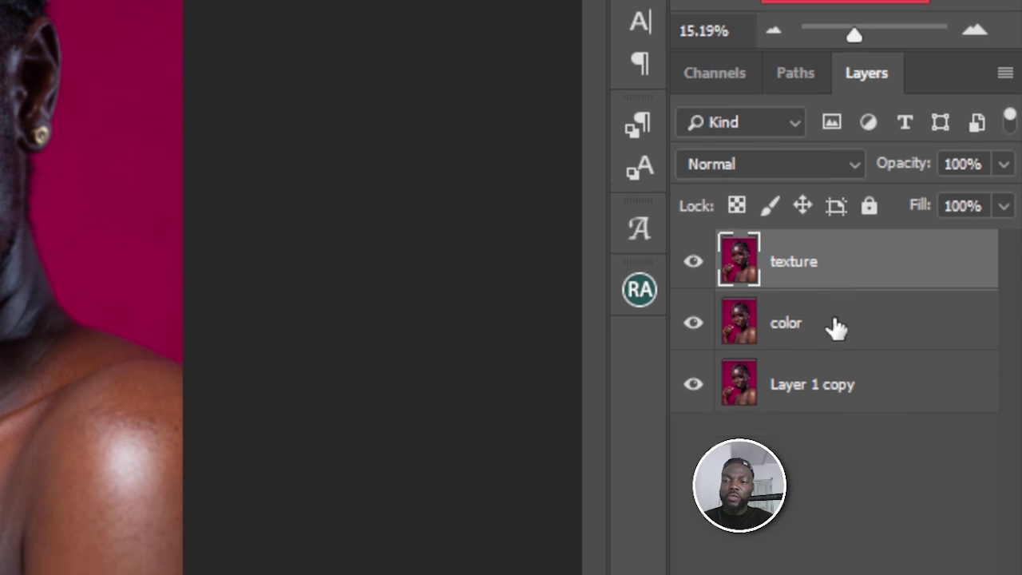
{"action": "left_click", "coordinate": [836, 358], "text": "shift"}
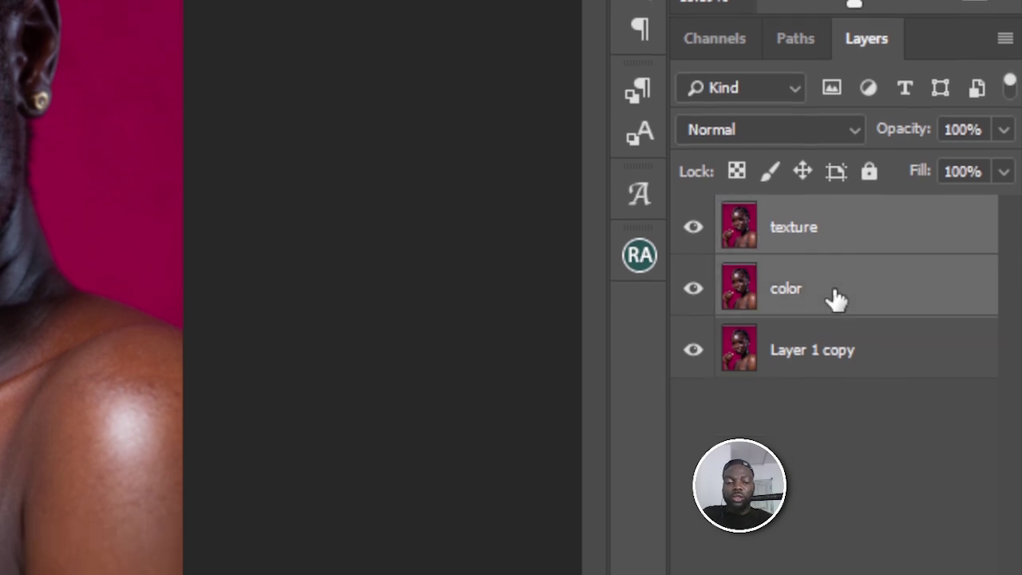
{"action": "key", "text": "ctrl+g"}
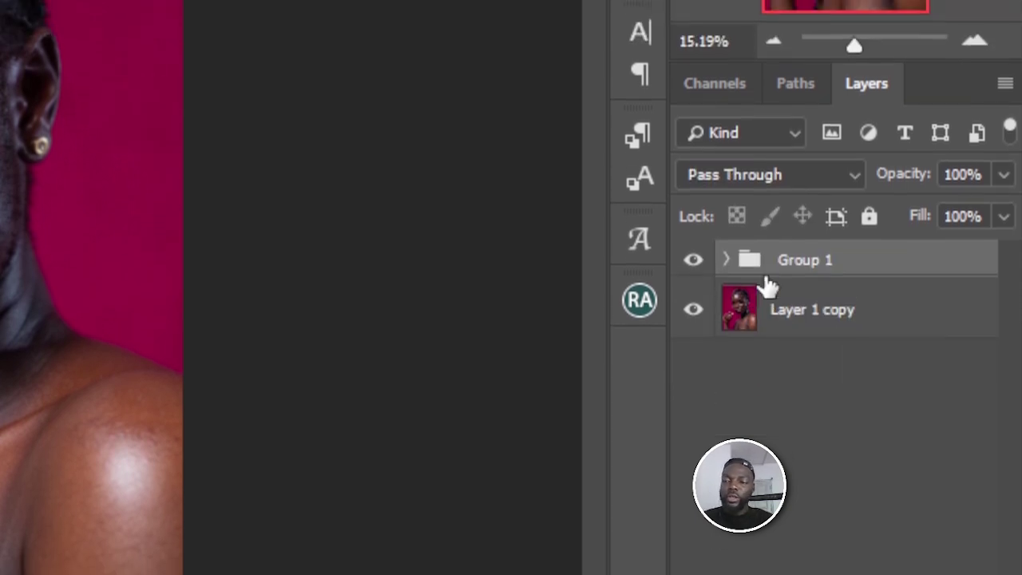
{"action": "double_click", "coordinate": [806, 220]}
{"action": "type", "text": "fs"}
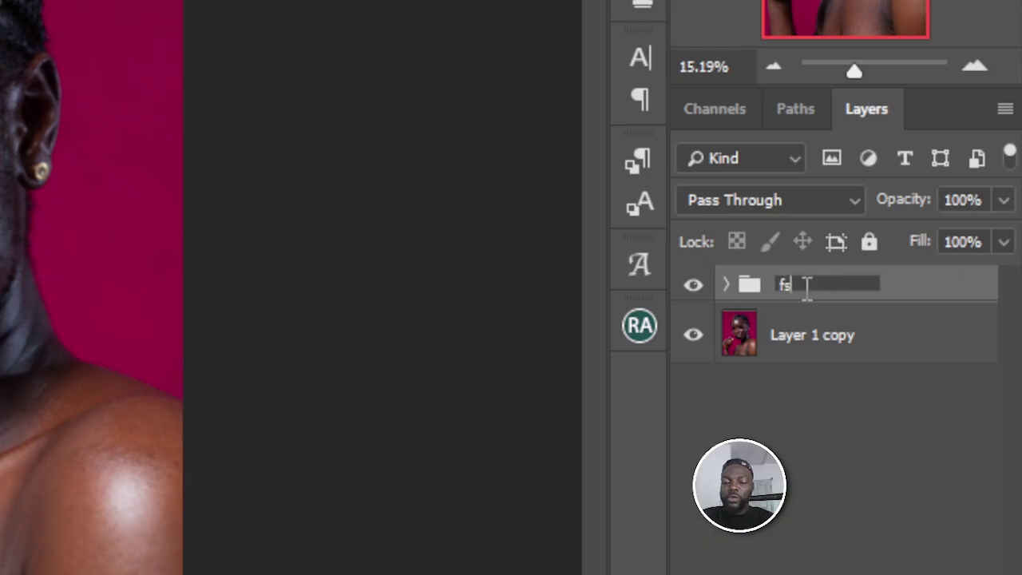
{"action": "key", "text": "Return"}
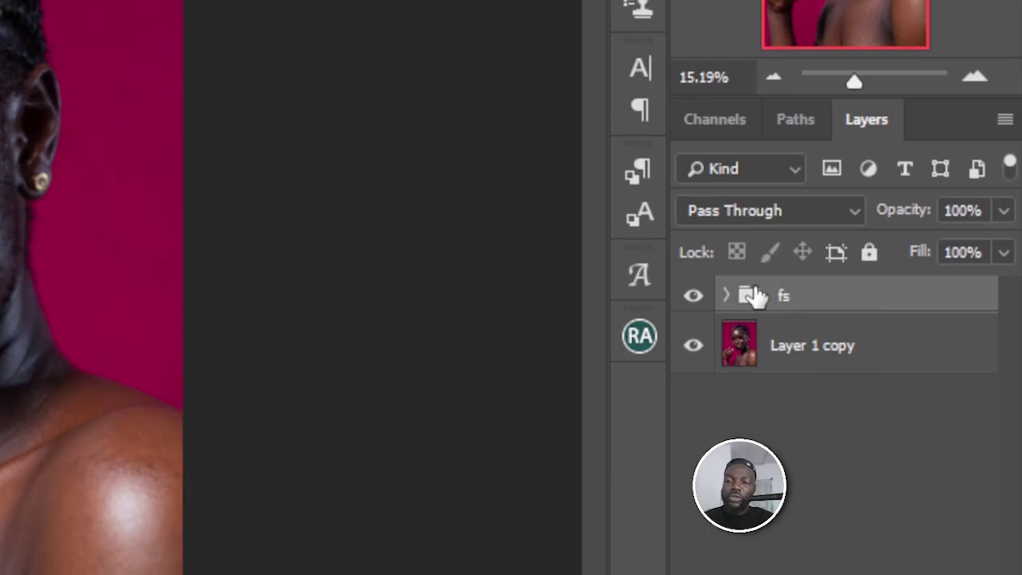
- Apply a Gaussian Blur with a 6.6-pixel radius to the color layer inside the fs group
{"action": "left_click", "coordinate": [726, 294]}
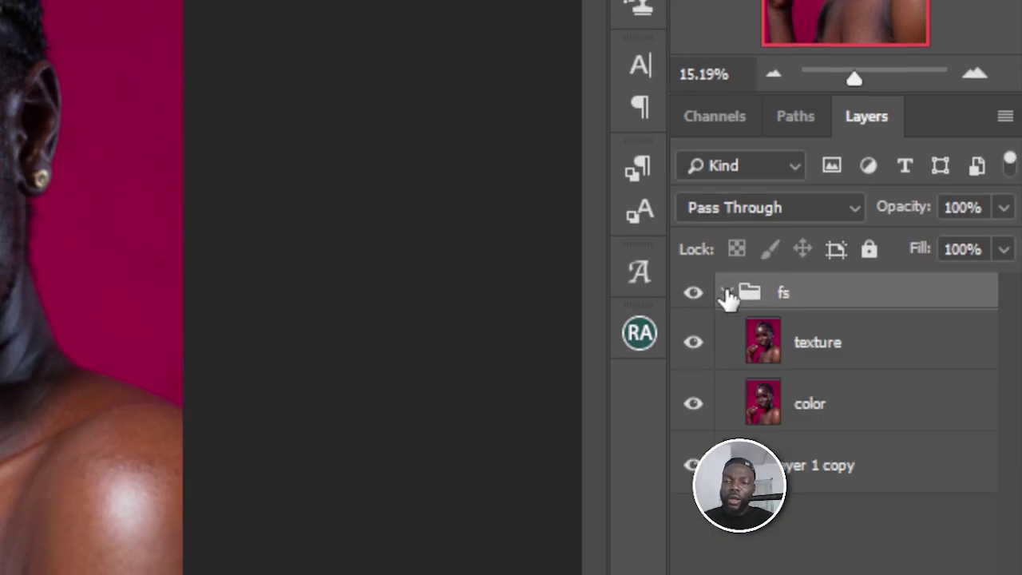
{"action": "left_click", "coordinate": [826, 407]}
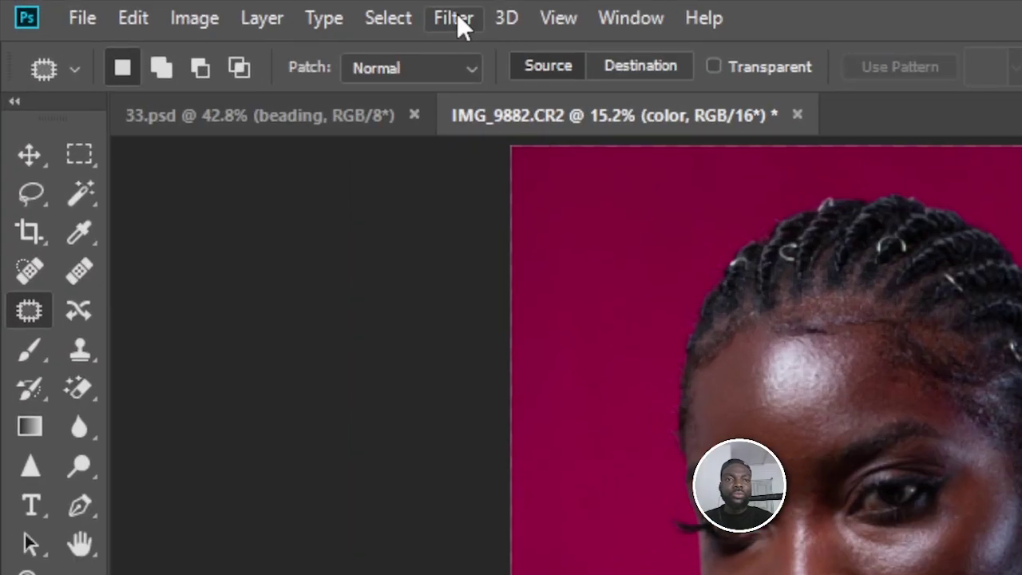
{"action": "left_click", "coordinate": [228, 10]}
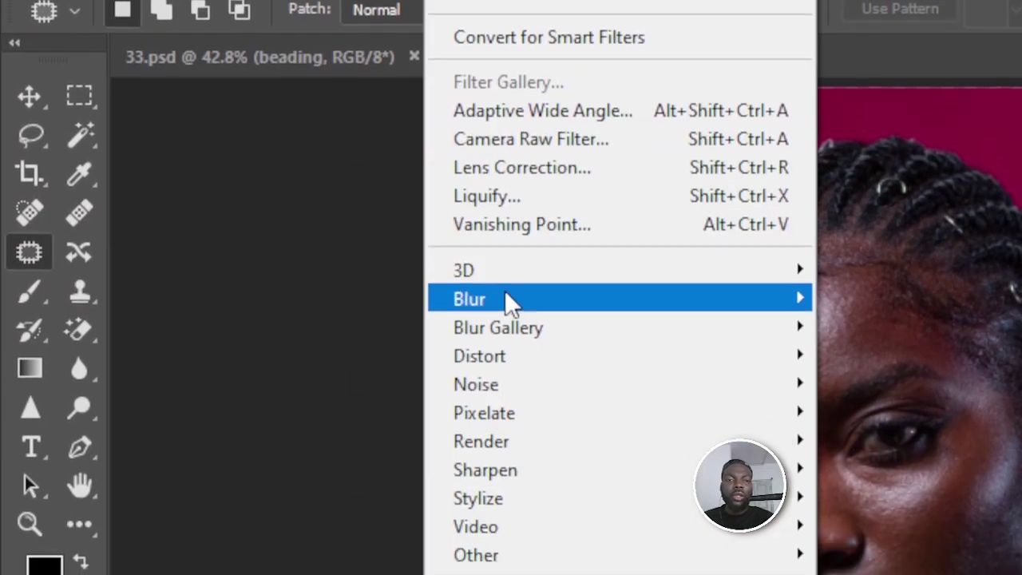
{"action": "mouse_move", "coordinate": [506, 295]}
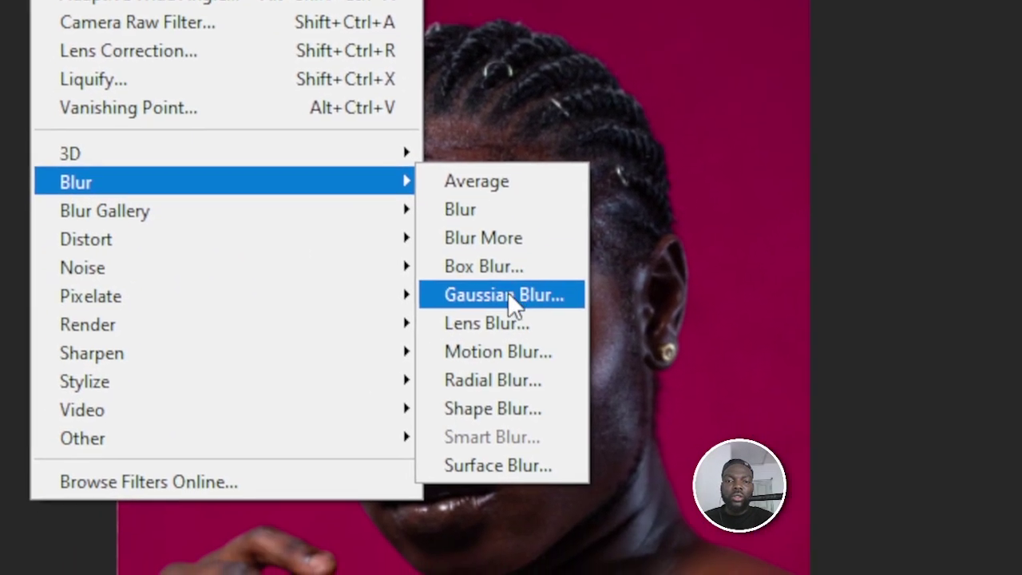
{"action": "left_click", "coordinate": [902, 410]}
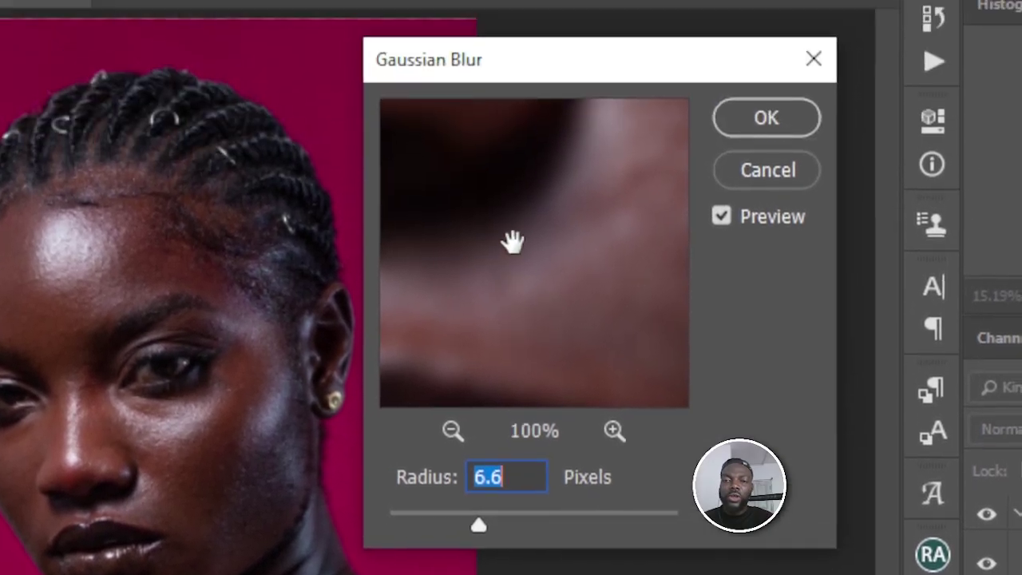
{"action": "left_click_drag", "start_coordinate": [514, 84], "coordinate": [511, 143]}
{"action": "left_click_drag", "start_coordinate": [511, 295], "coordinate": [511, 295]}
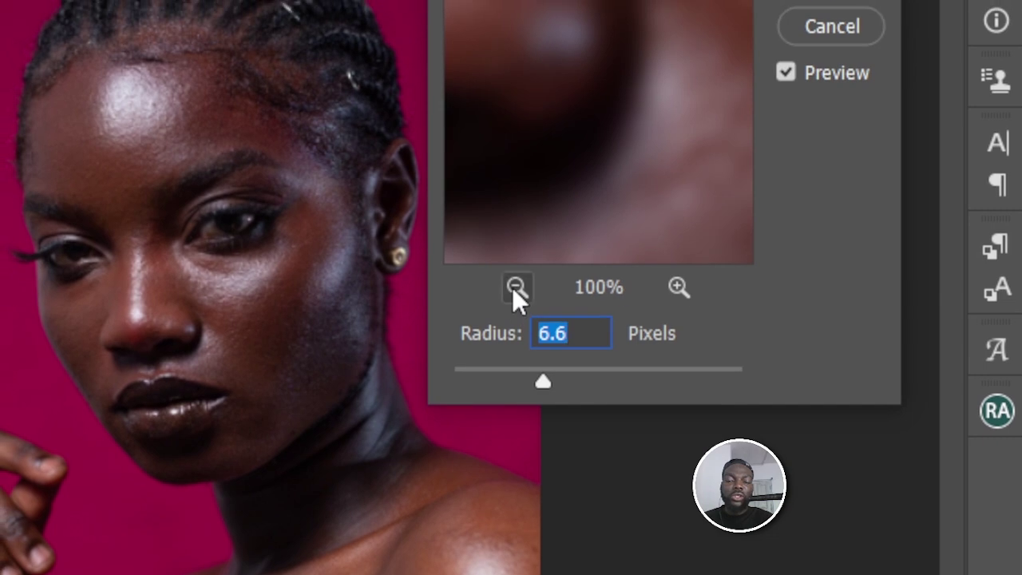
{"action": "left_click", "coordinate": [457, 417]}
{"action": "left_click", "coordinate": [513, 285]}
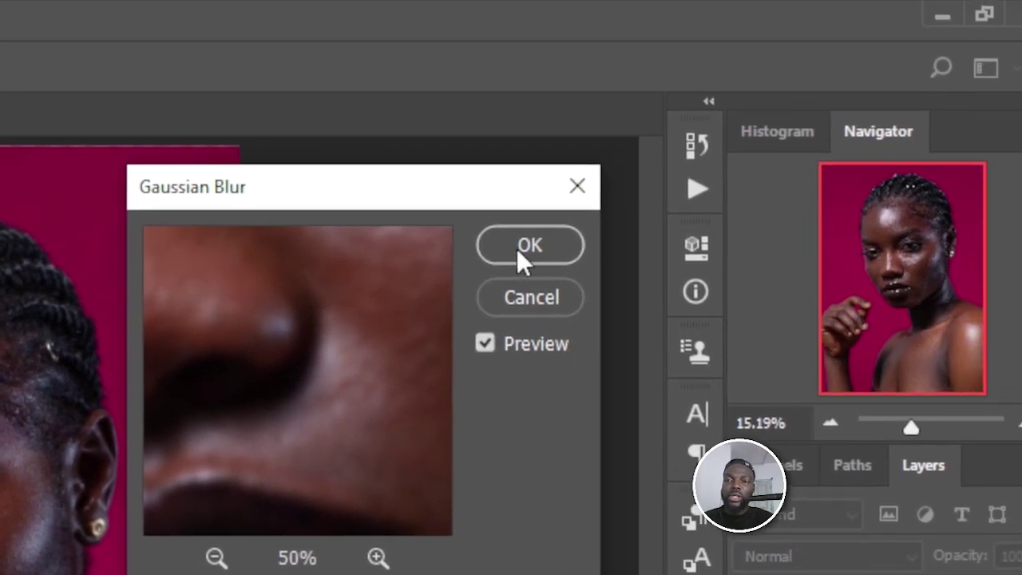
{"action": "left_click", "coordinate": [597, 214]}
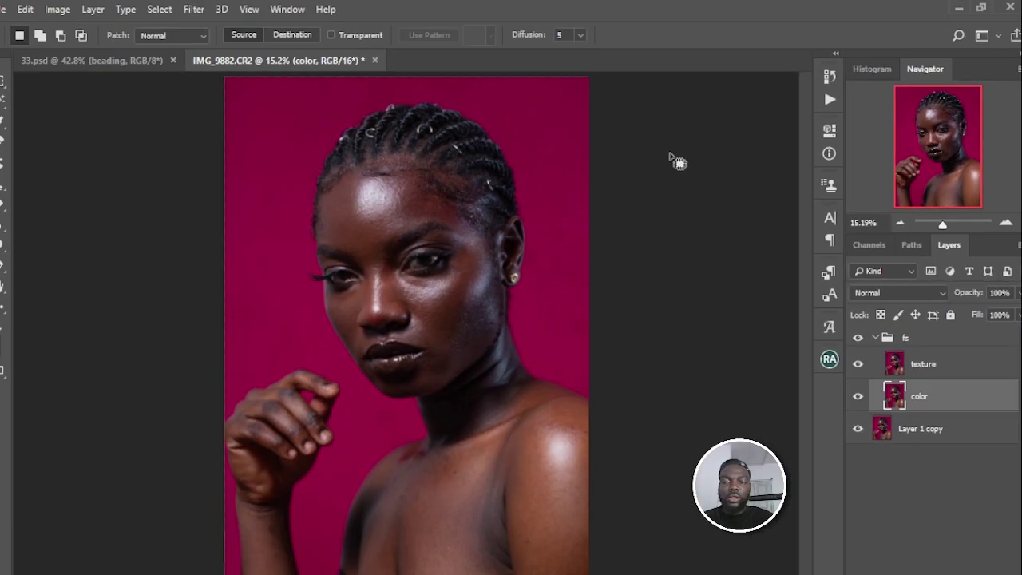
- Compare the face with the texture layer hidden and shown to examine the blur on the color layer
{"action": "scroll", "coordinate": [483, 274], "scroll_direction": "up", "scroll_amount": 3}
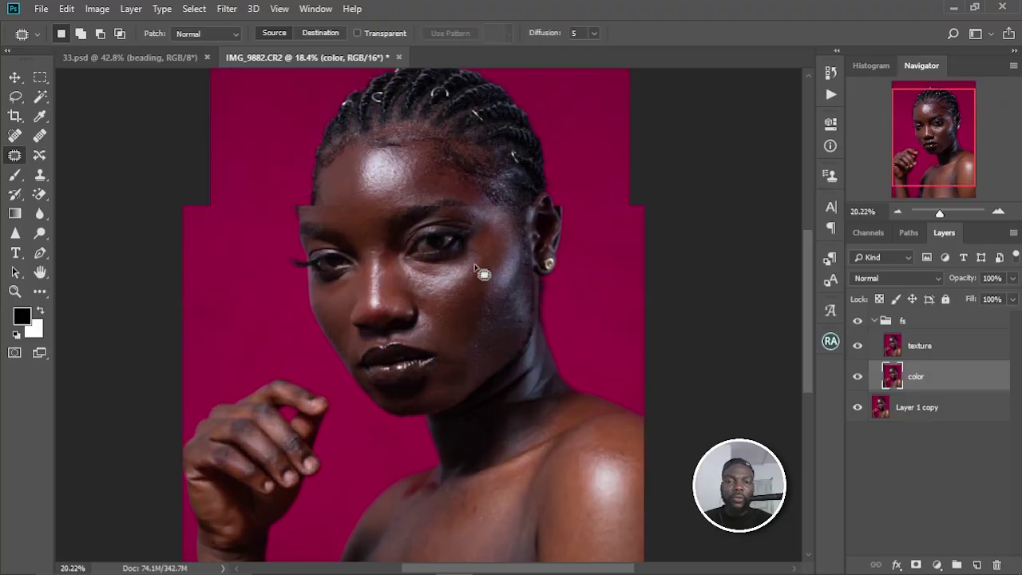
{"action": "left_click_drag", "start_coordinate": [498, 220], "coordinate": [509, 263]}
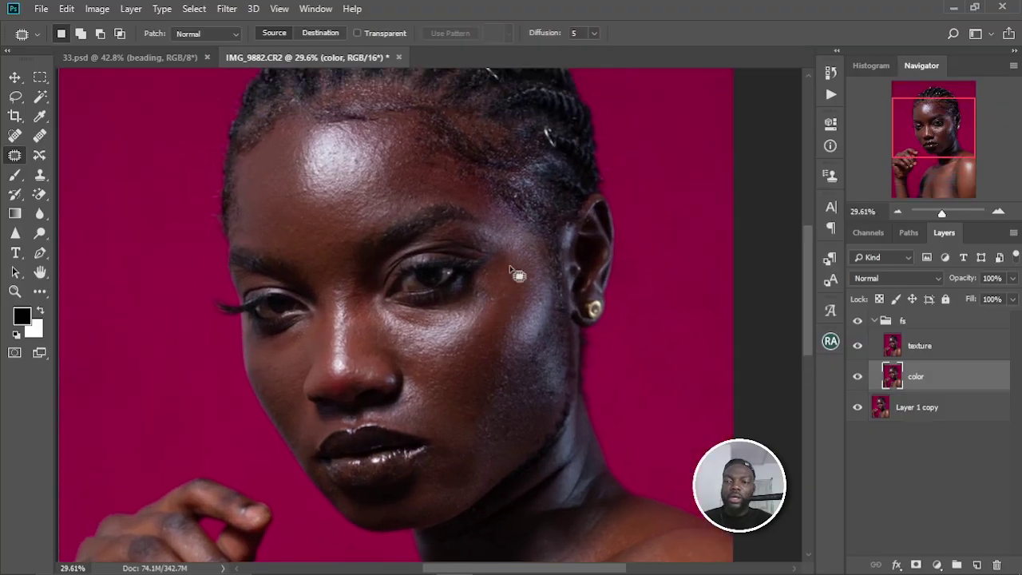
{"action": "left_click", "coordinate": [916, 348]}
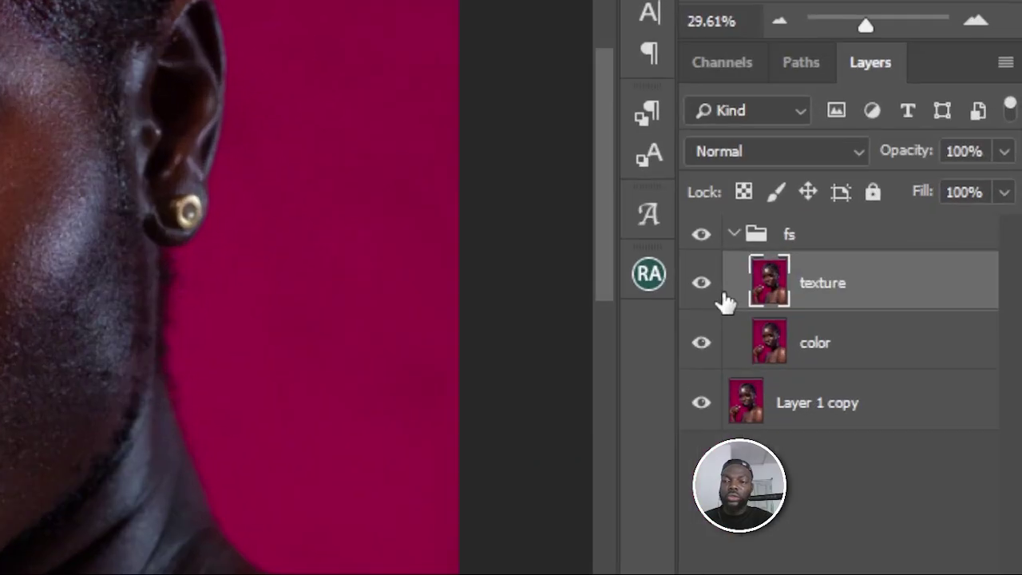
{"action": "left_click", "coordinate": [857, 347]}
{"action": "left_click", "coordinate": [693, 292]}
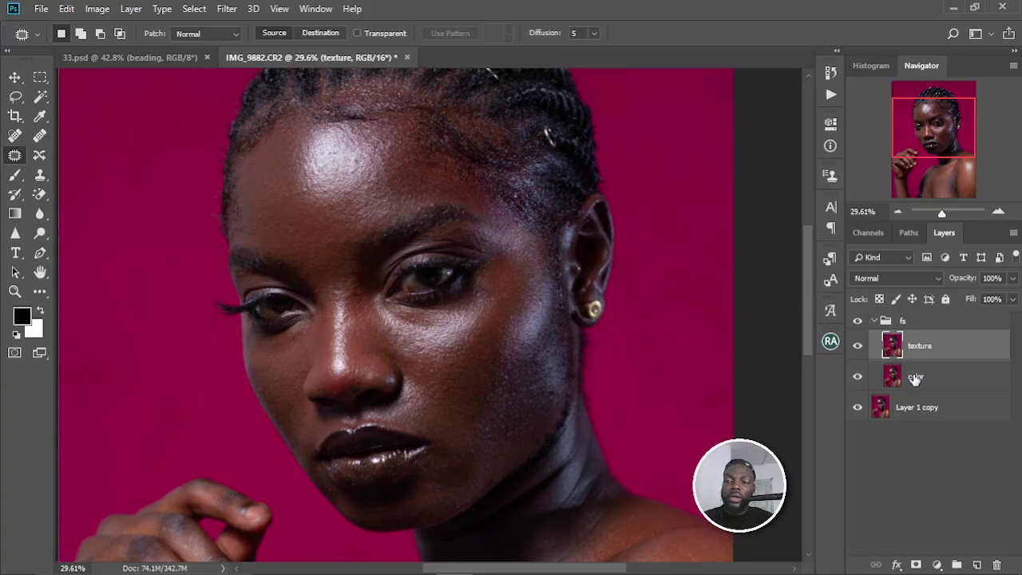
{"action": "left_click", "coordinate": [915, 379]}
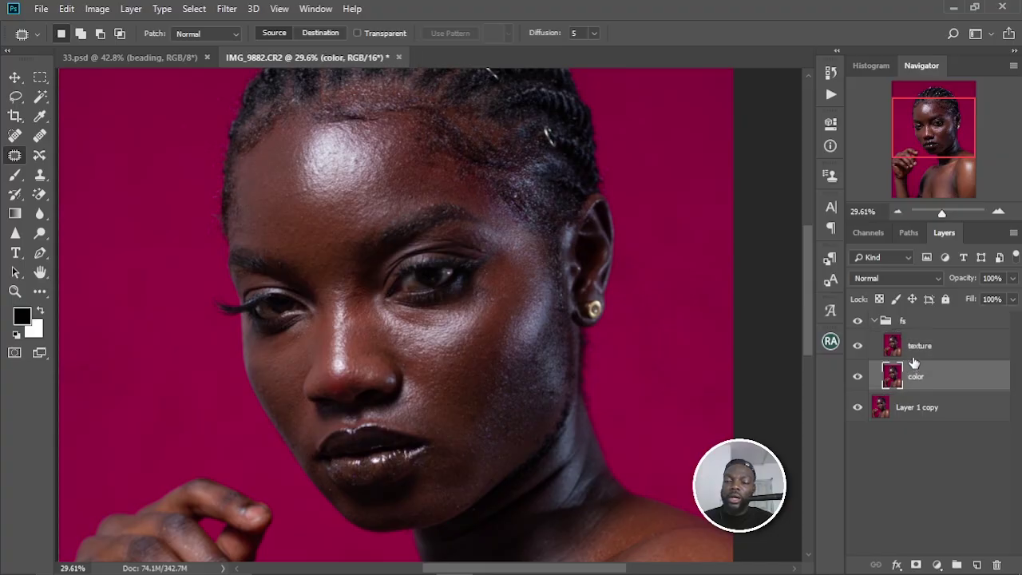
{"action": "left_click", "coordinate": [858, 346]}
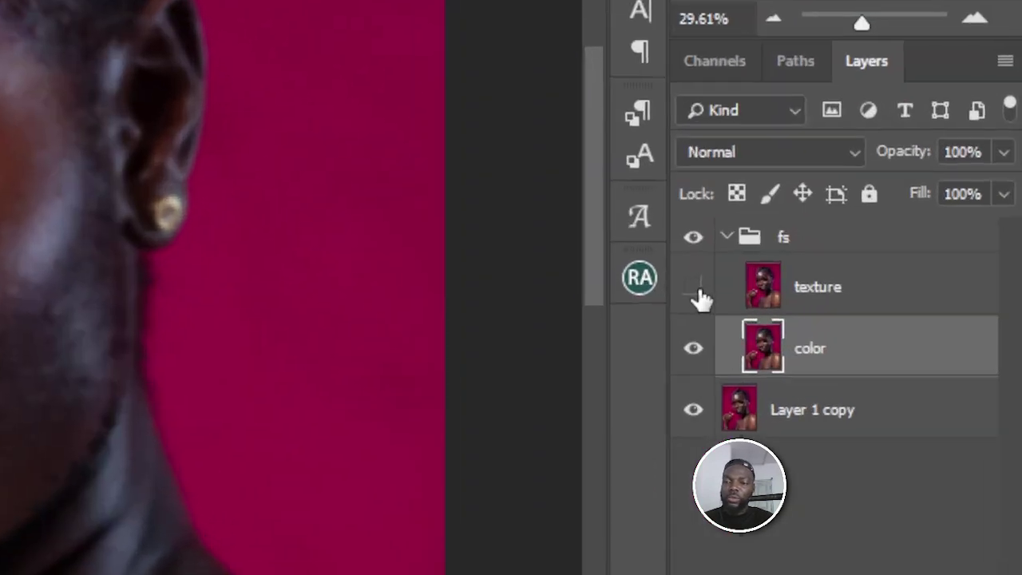
{"action": "left_click", "coordinate": [859, 346]}
- Use Apply Image on the texture layer with the color layer as source, Subtract blending, scale 2 and offset 128
{"action": "left_click", "coordinate": [931, 347]}
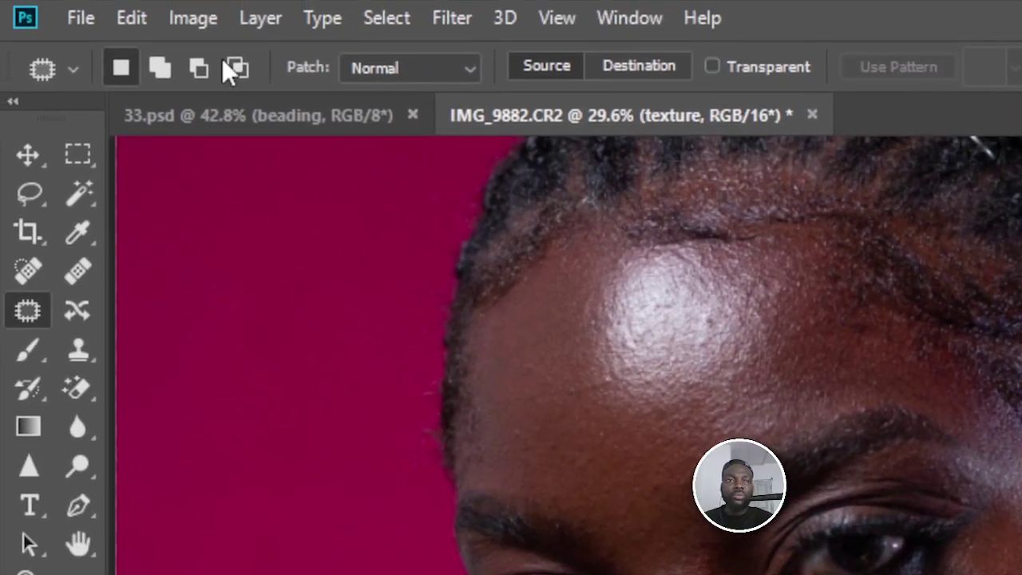
{"action": "left_click", "coordinate": [196, 18]}
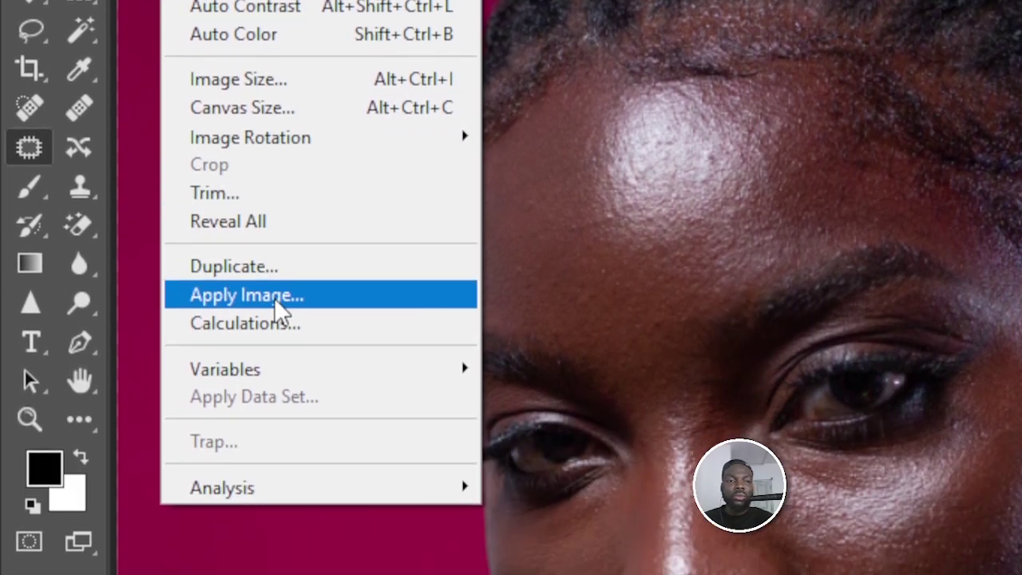
{"action": "left_click", "coordinate": [291, 458]}
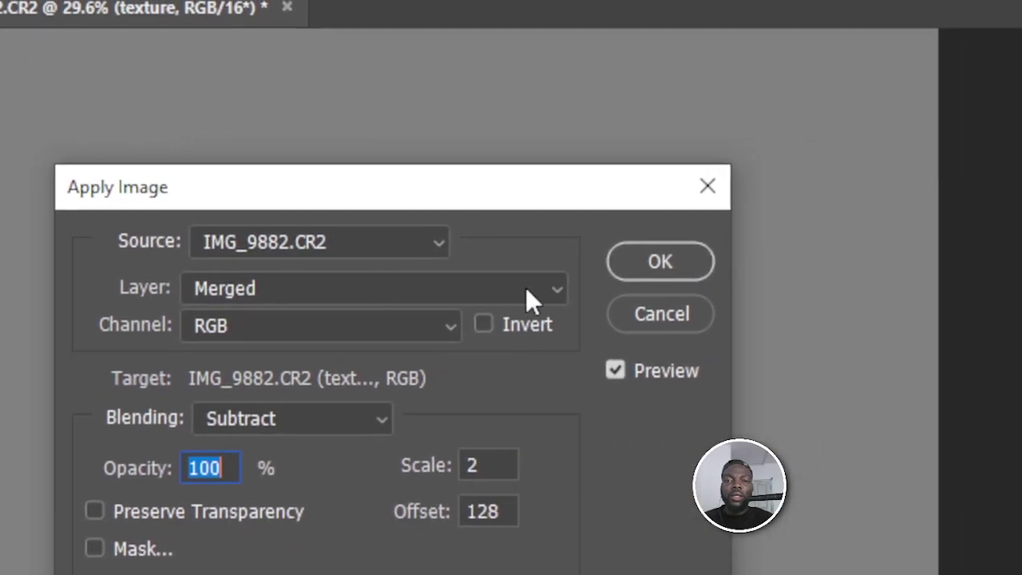
{"action": "left_click", "coordinate": [526, 288]}
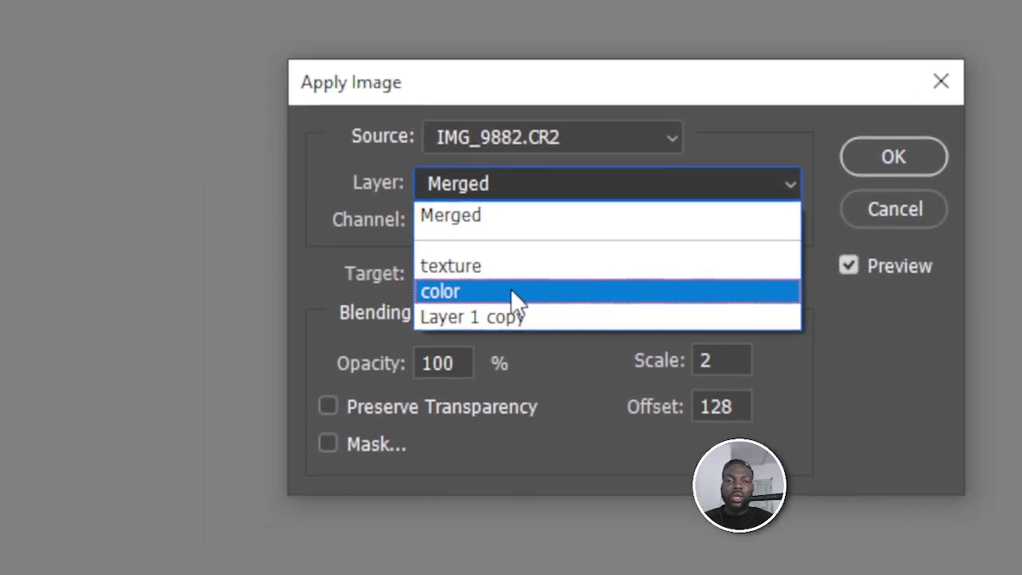
{"action": "left_click", "coordinate": [420, 355]}
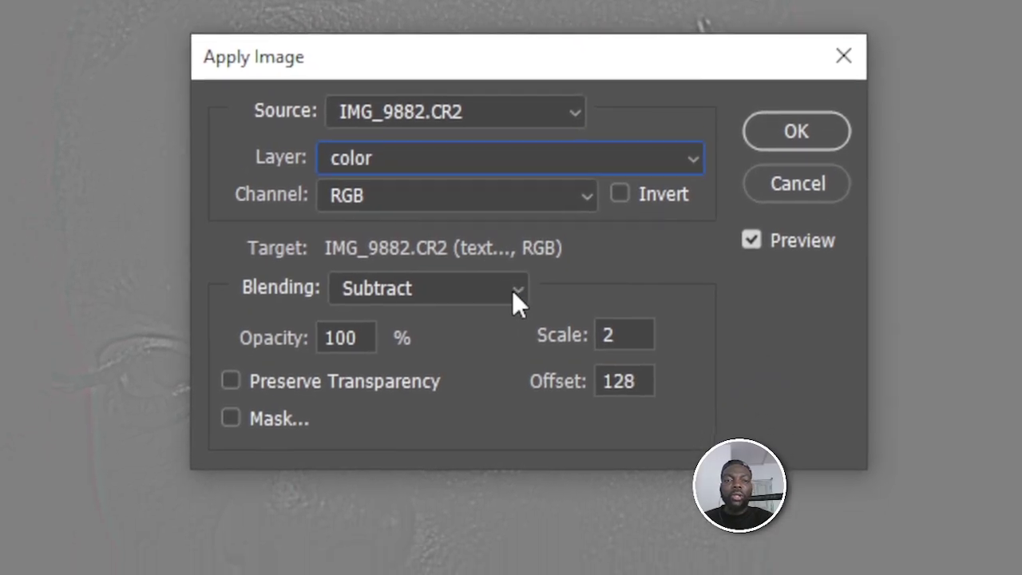
{"action": "left_click", "coordinate": [482, 374]}
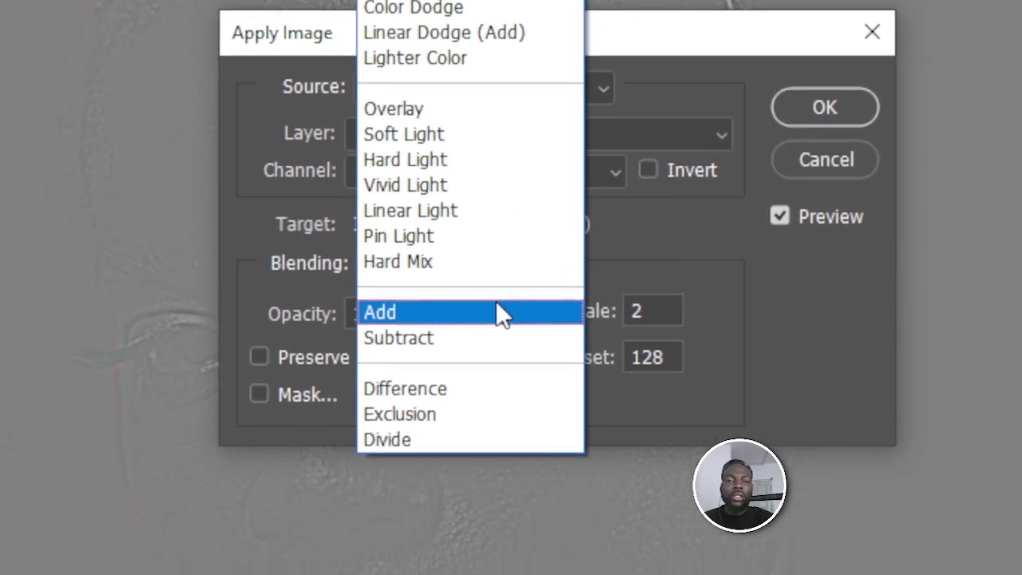
{"action": "left_click", "coordinate": [463, 362]}
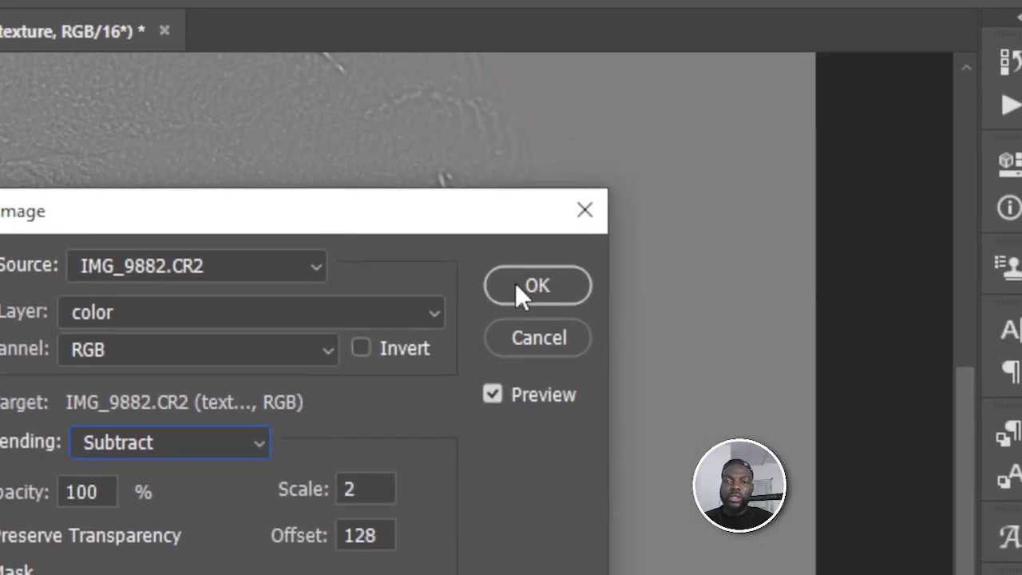
{"action": "left_click", "coordinate": [519, 288]}
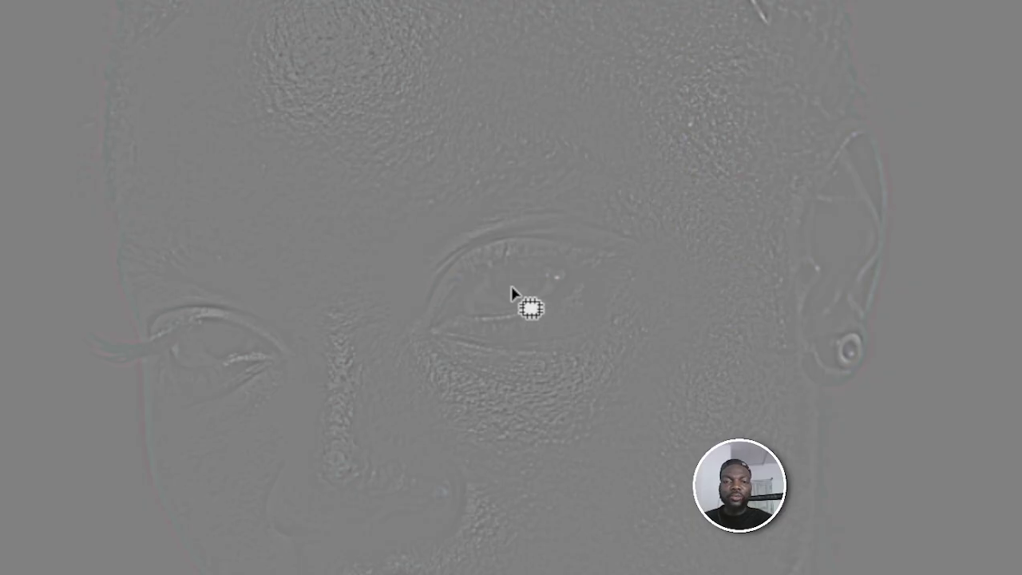
- Set the texture layer's blend mode to Linear Light and view the whole portrait
{"action": "scroll", "coordinate": [515, 296], "scroll_direction": "down", "scroll_amount": 3}
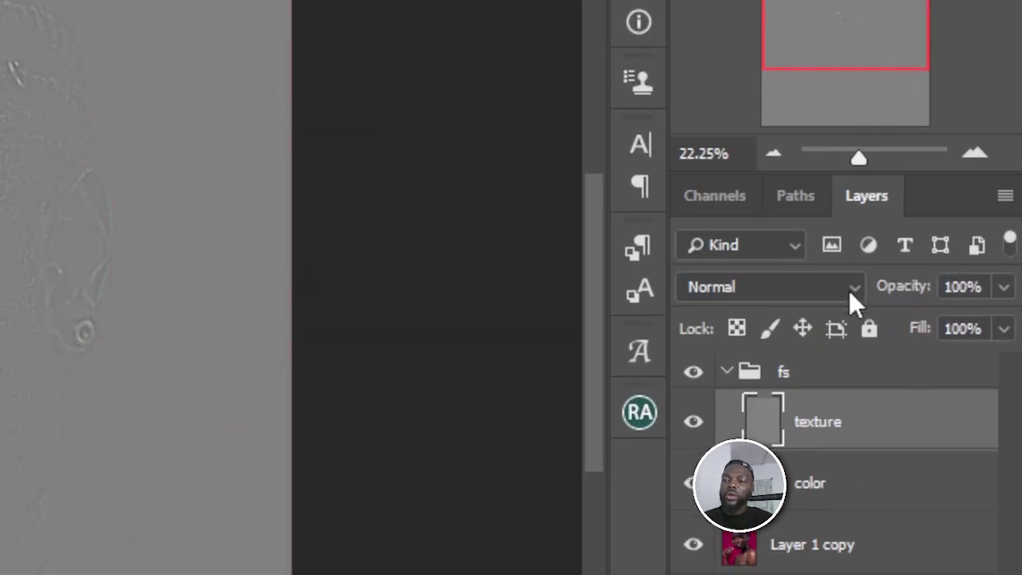
{"action": "left_click", "coordinate": [930, 278]}
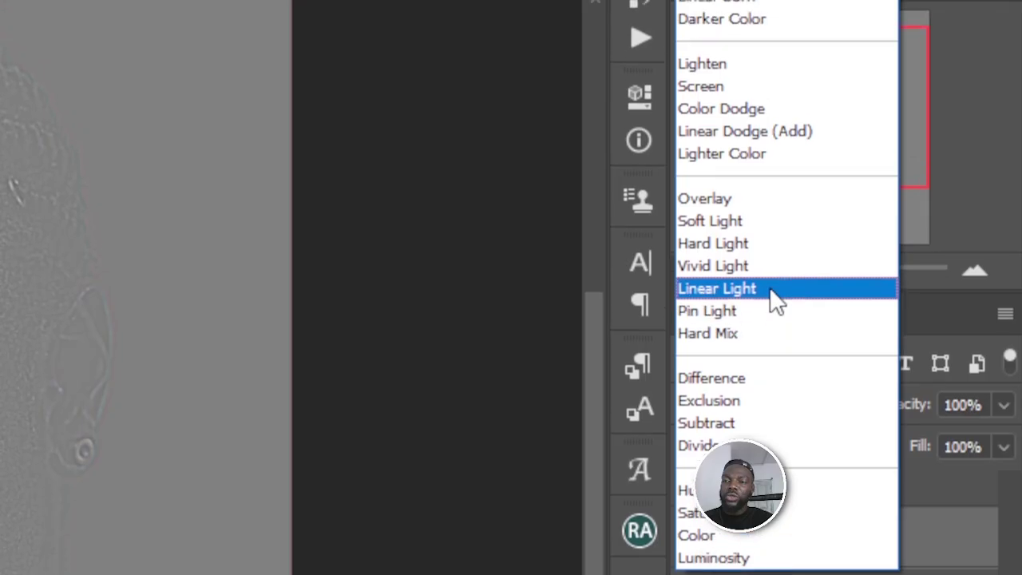
{"action": "left_click", "coordinate": [776, 301]}
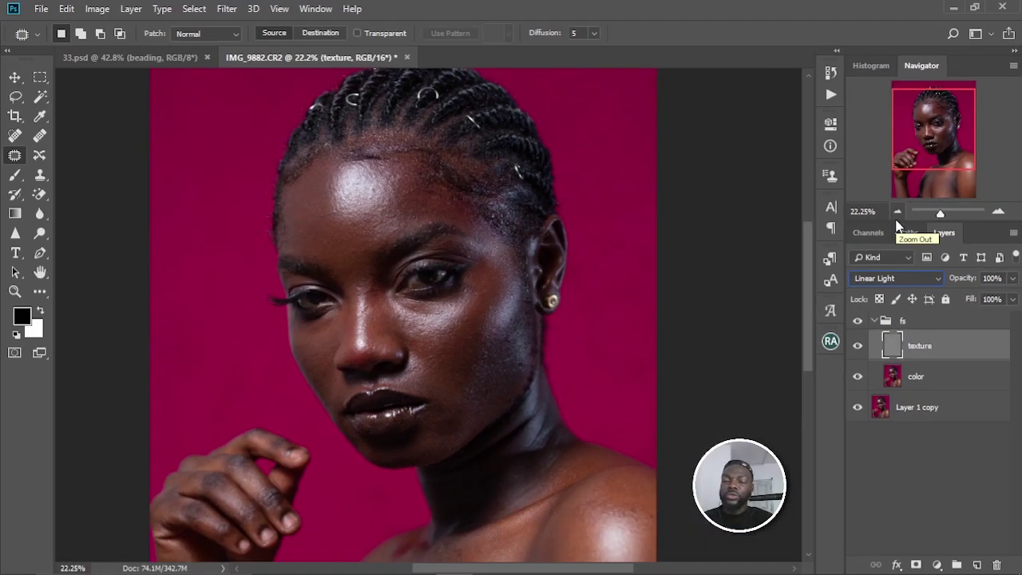
{"action": "key", "text": "ctrl+minus"}
{"action": "key", "text": "ctrl+minus"}
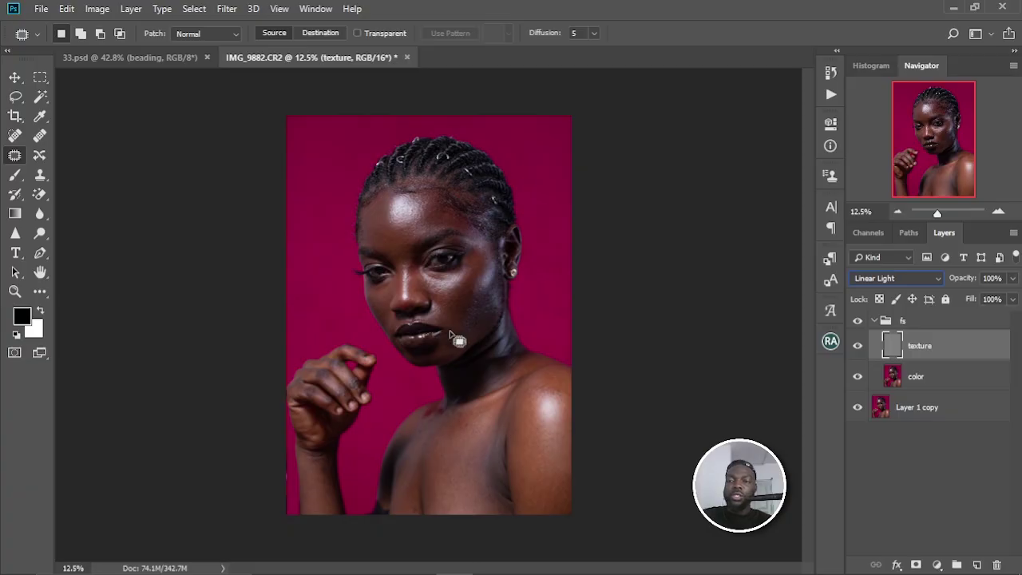
- Select the color layer, activate the Mixer Brush tool and check its brush size and hardness
{"action": "left_click", "coordinate": [916, 380]}
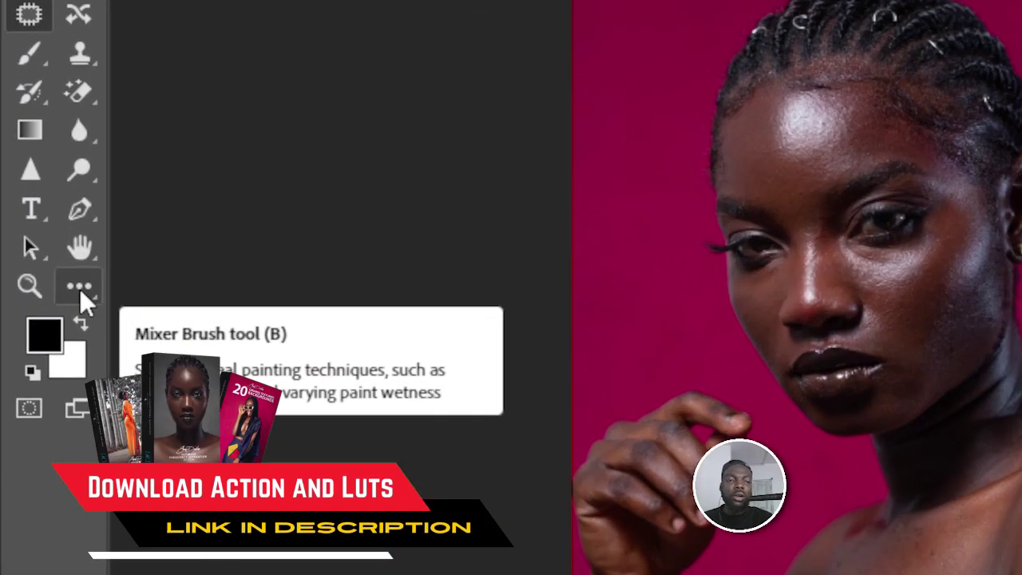
{"action": "left_click", "coordinate": [39, 294]}
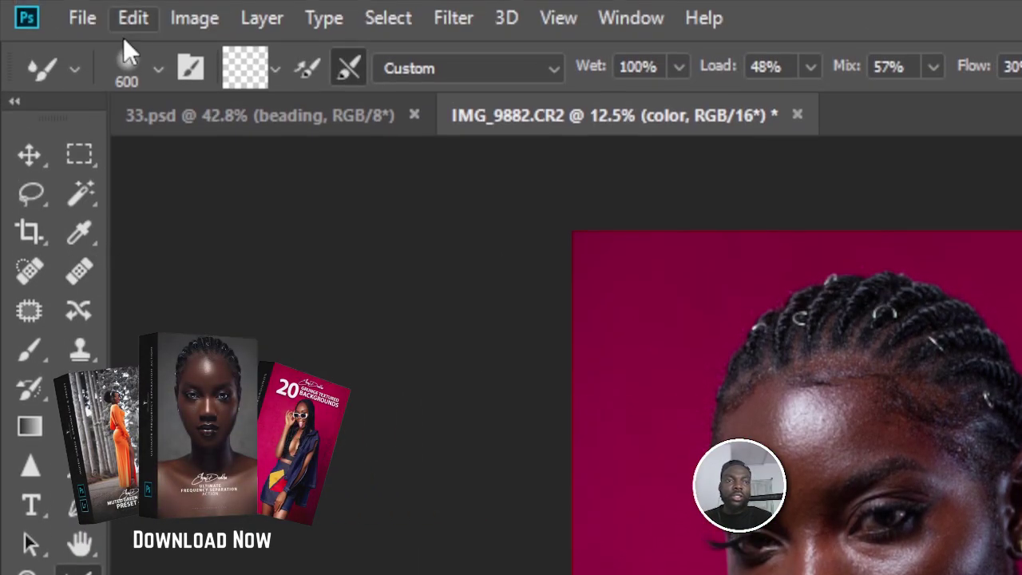
{"action": "left_click", "coordinate": [157, 69]}
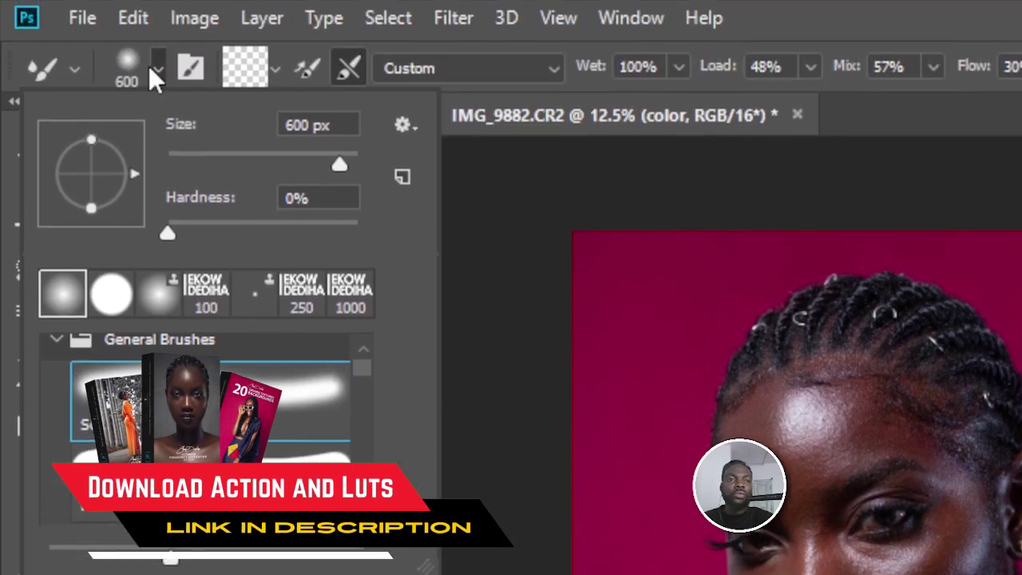
{"action": "left_click", "coordinate": [157, 67]}
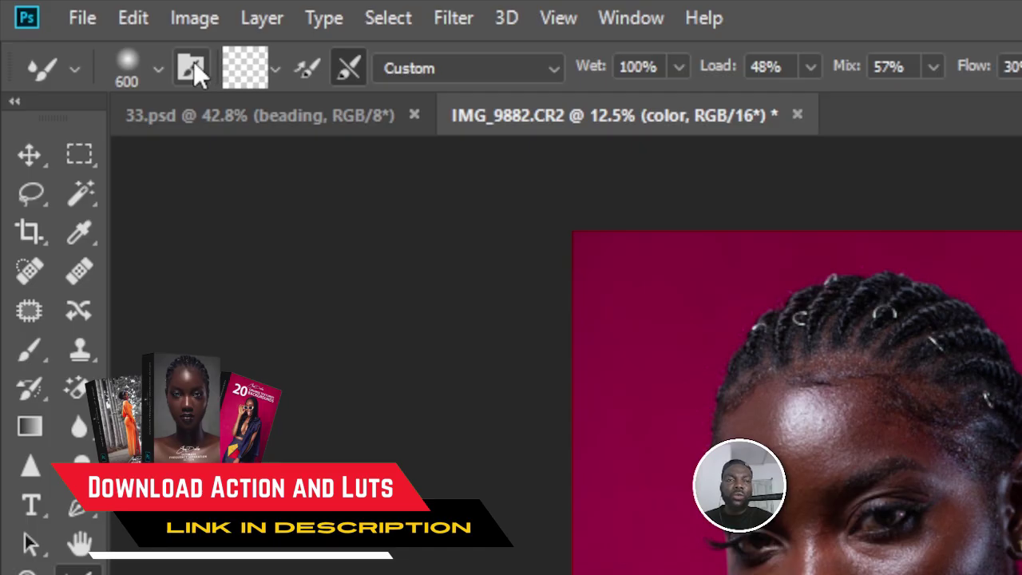
- Keep the mixer brush clean with loading after each stroke turned off, and choose the Custom blending preset
{"action": "left_click", "coordinate": [271, 67]}
{"action": "left_click", "coordinate": [274, 130]}
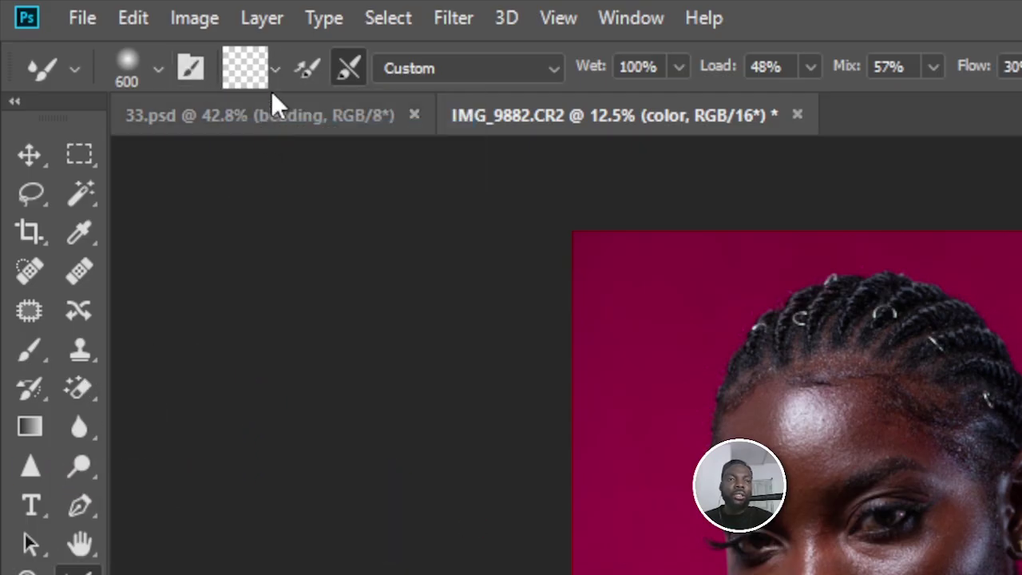
{"action": "left_click", "coordinate": [305, 66]}
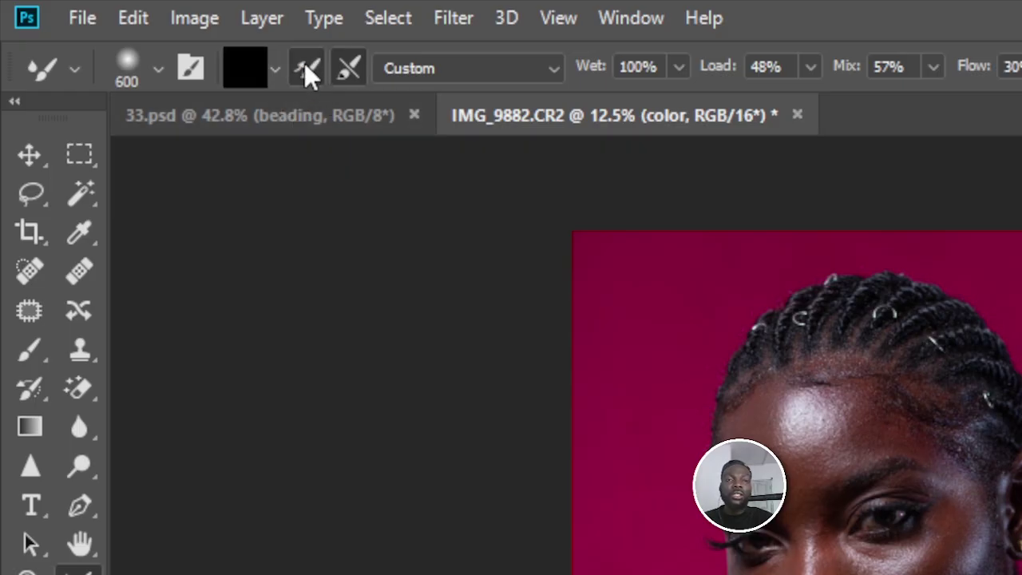
{"action": "left_click", "coordinate": [304, 59]}
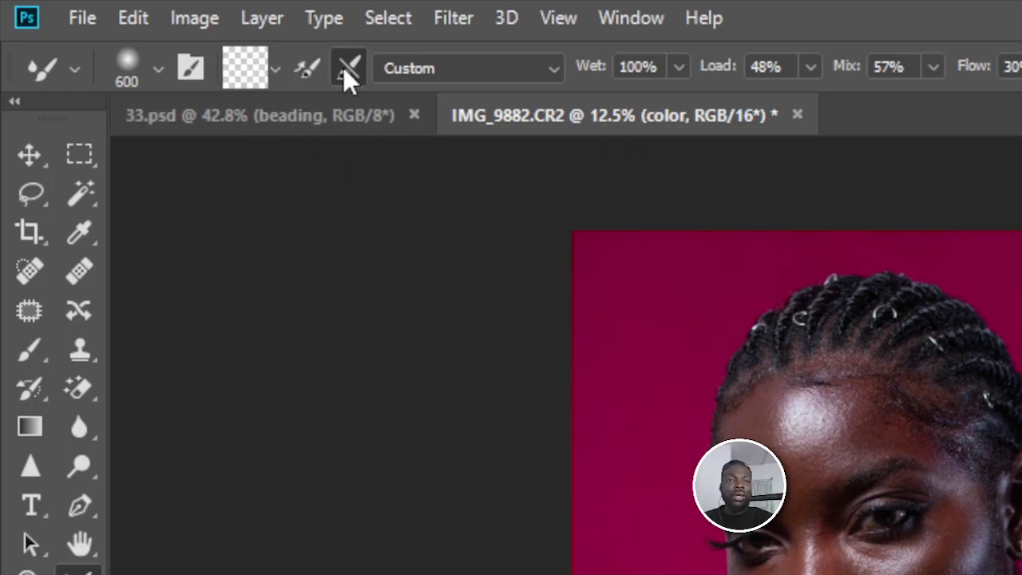
{"action": "left_click", "coordinate": [555, 72]}
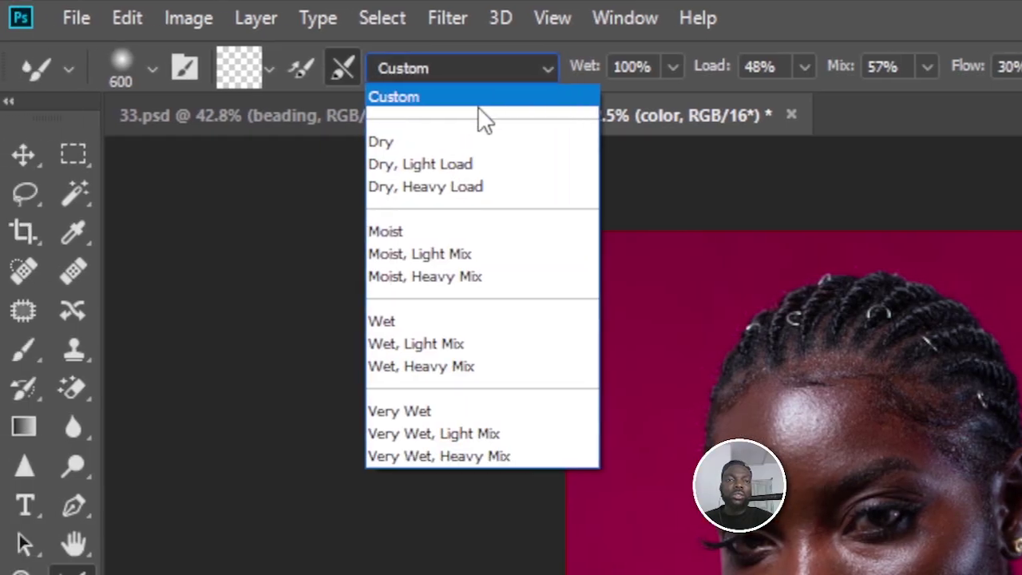
{"action": "left_click", "coordinate": [483, 112]}
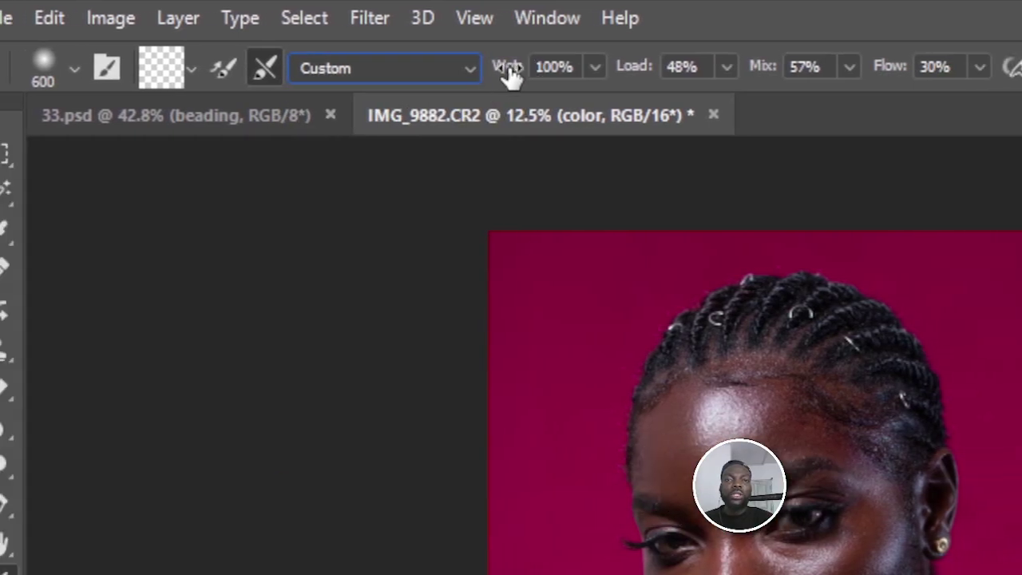
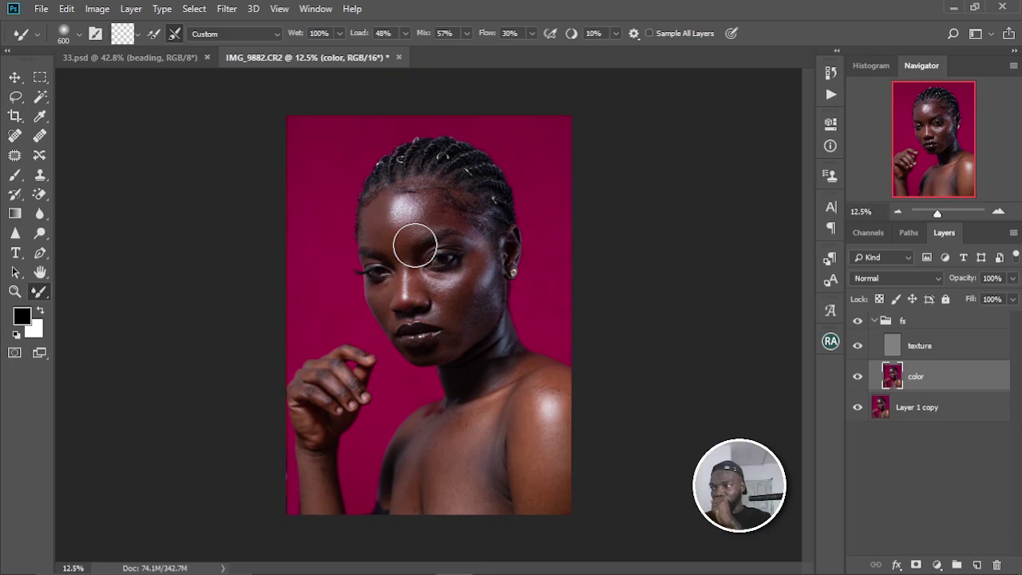
- Reduce the Mixer Brush size to 150 and start blending the uneven forehead tones on the color layer
{"action": "scroll", "coordinate": [380, 252], "scroll_direction": "up", "scroll_amount": 5}
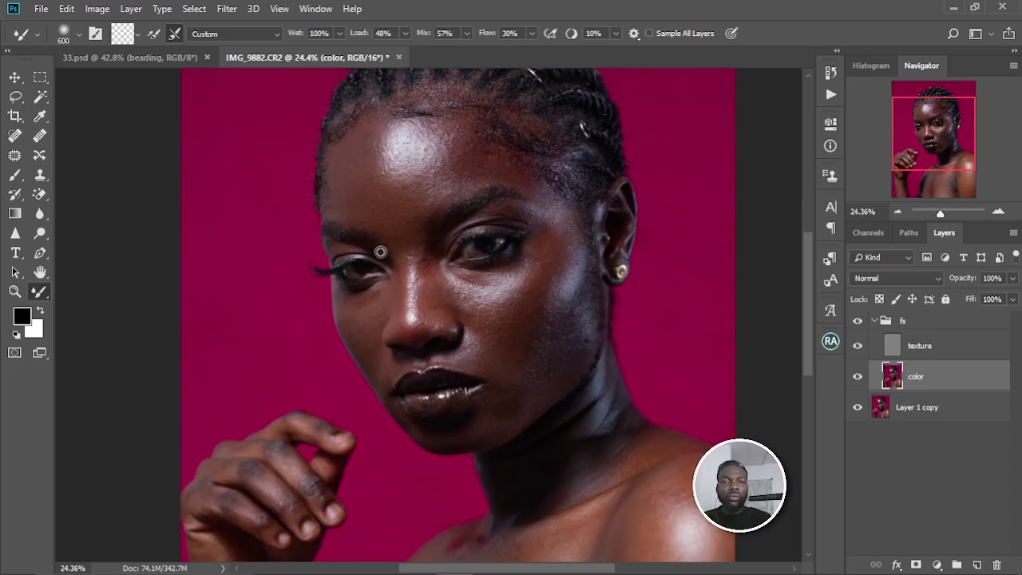
{"action": "left_click_drag", "start_coordinate": [399, 267], "coordinate": [418, 313]}
{"action": "scroll", "coordinate": [419, 313], "scroll_direction": "up", "scroll_amount": 3}
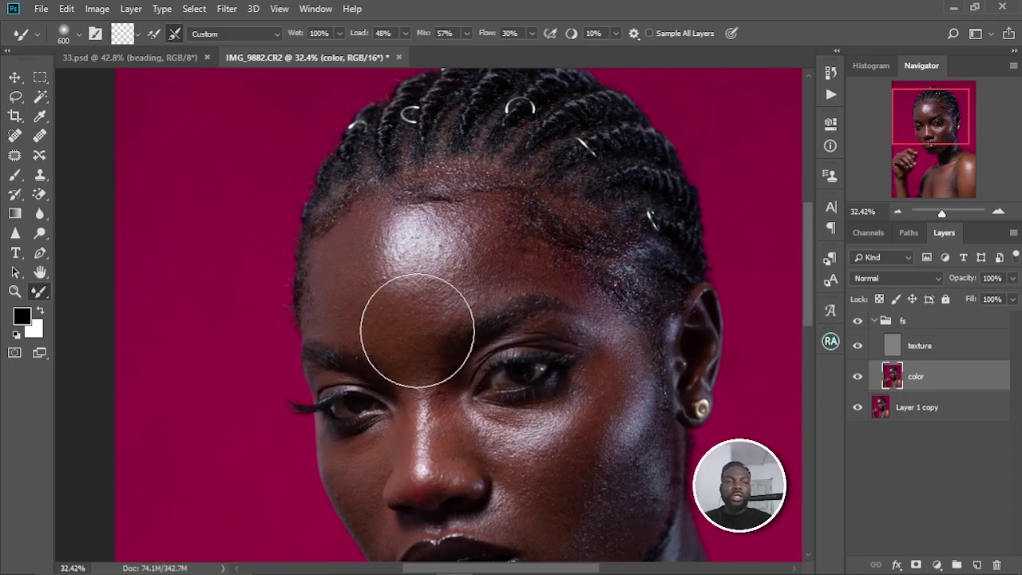
{"action": "key", "text": "bracketleft"}
{"action": "key", "text": "bracketleft"}
{"action": "key", "text": "bracketleft"}
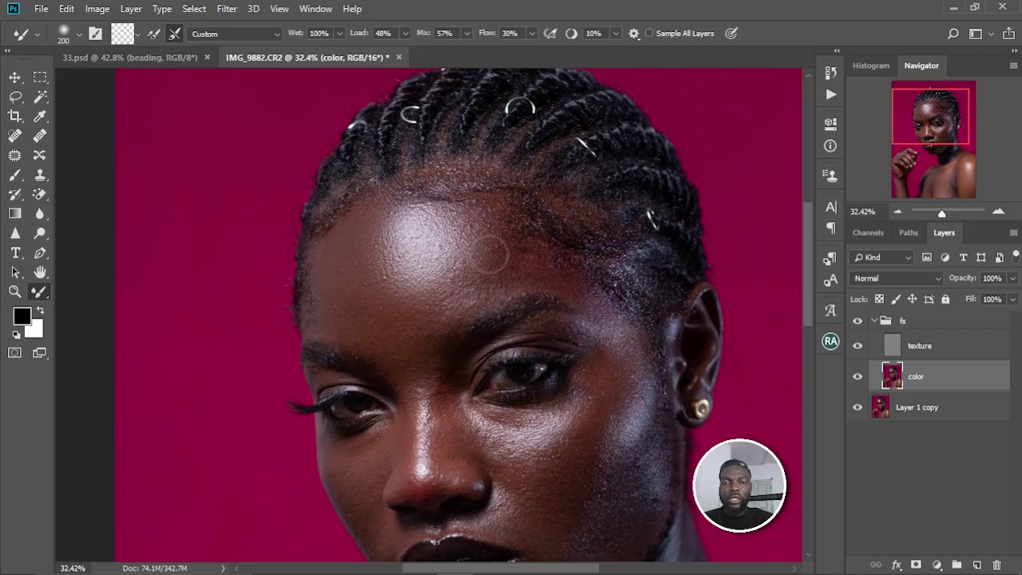
{"action": "key", "text": "bracketleft"}
{"action": "key", "text": "bracketleft"}
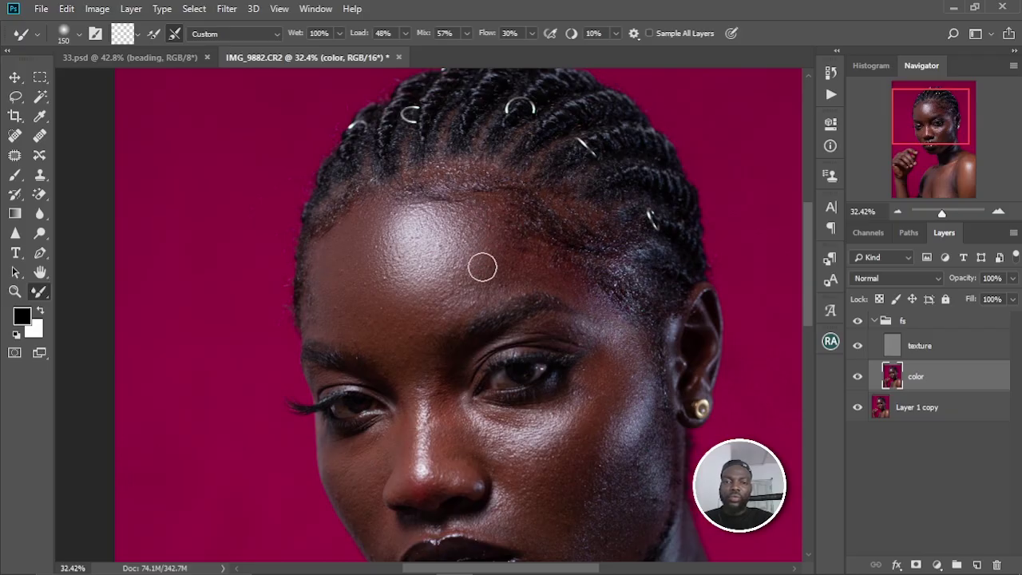
- Smooth the tones around the forehead highlight and hairline on the color layer, varying the Mixer Brush size between 175 and 250
{"action": "key", "text": "bracketright"}
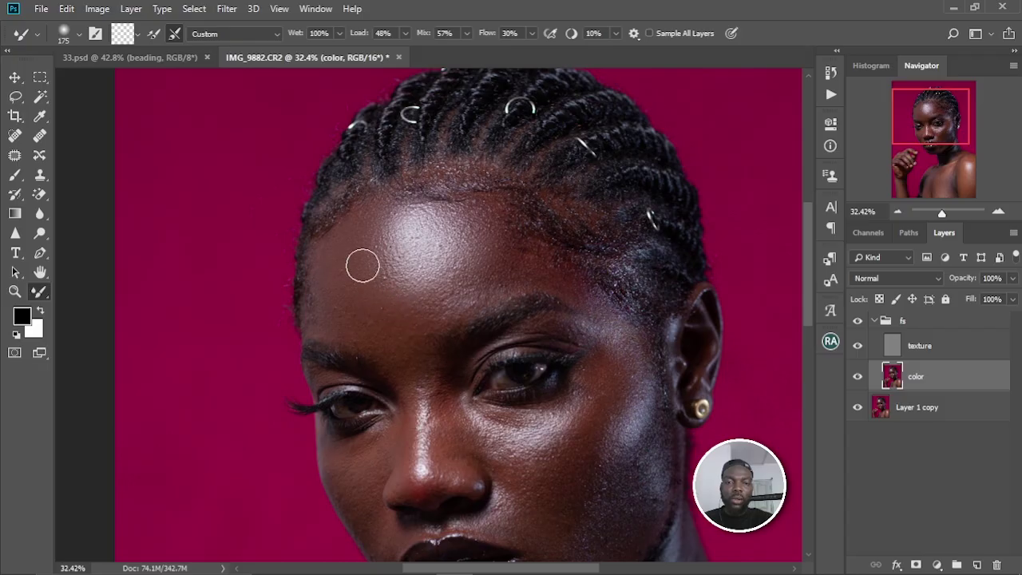
{"action": "key", "text": "bracketright"}
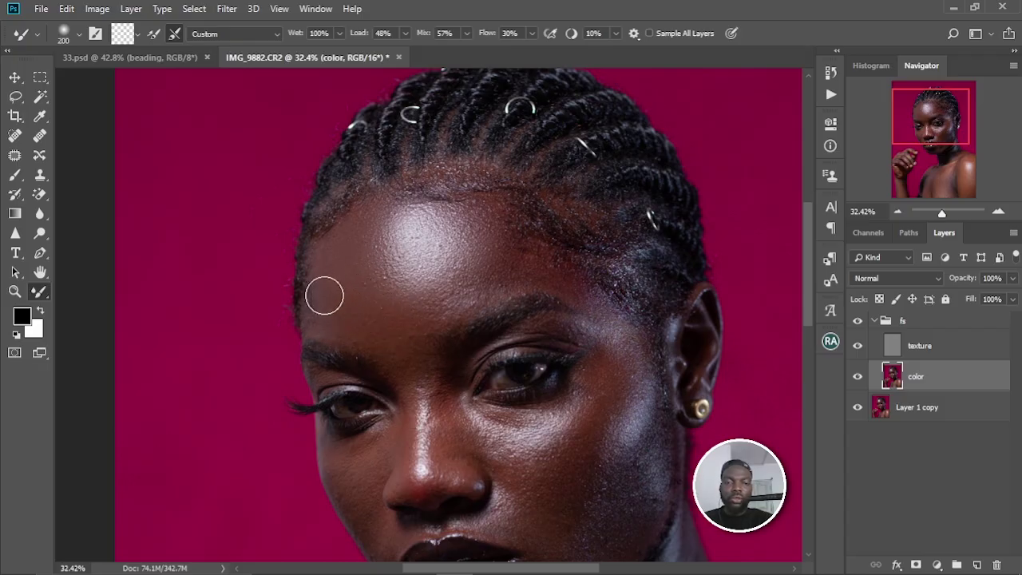
{"action": "key", "text": "bracketleft"}
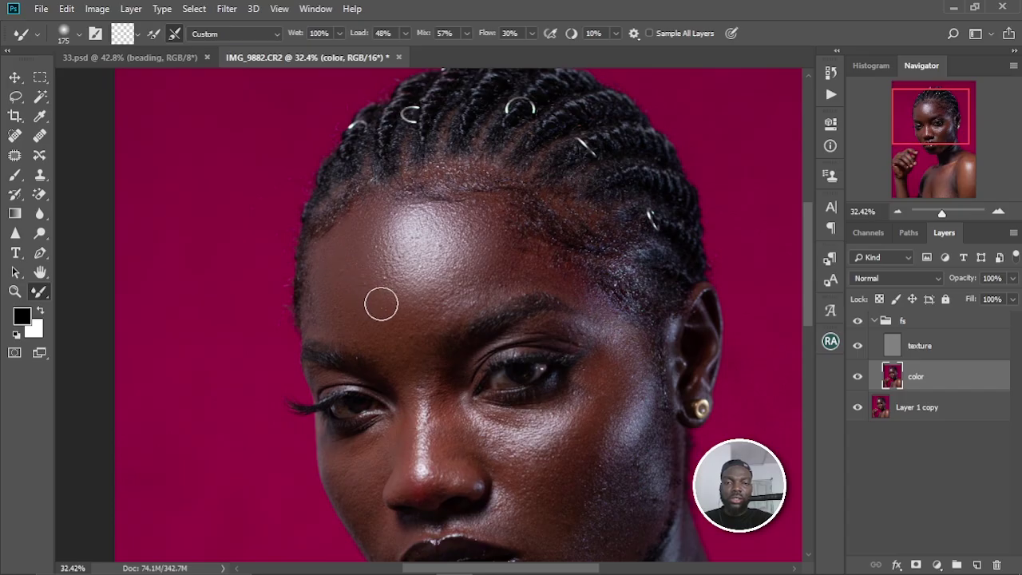
{"action": "key", "text": "bracketright"}
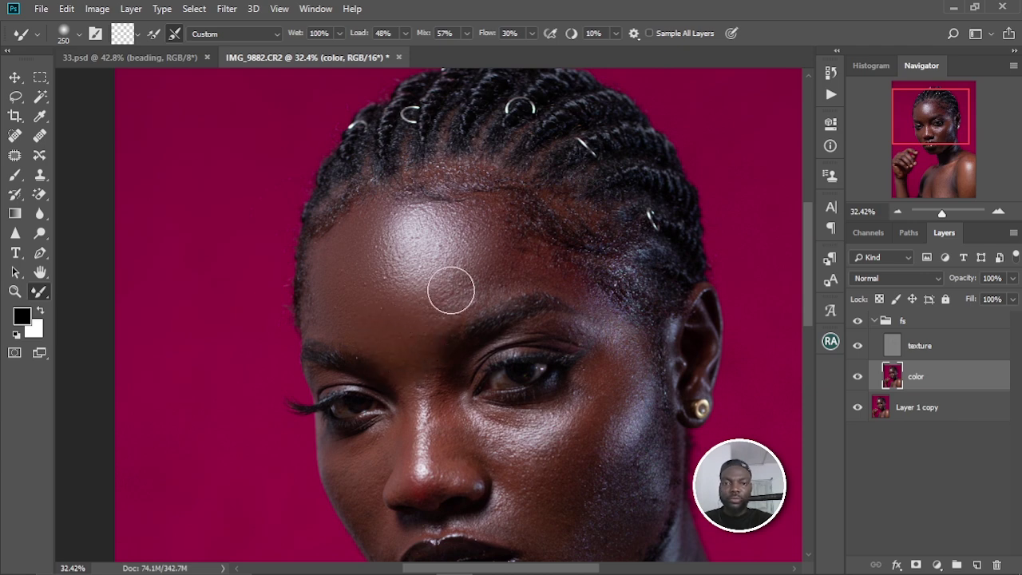
{"action": "key", "text": "bracketleft"}
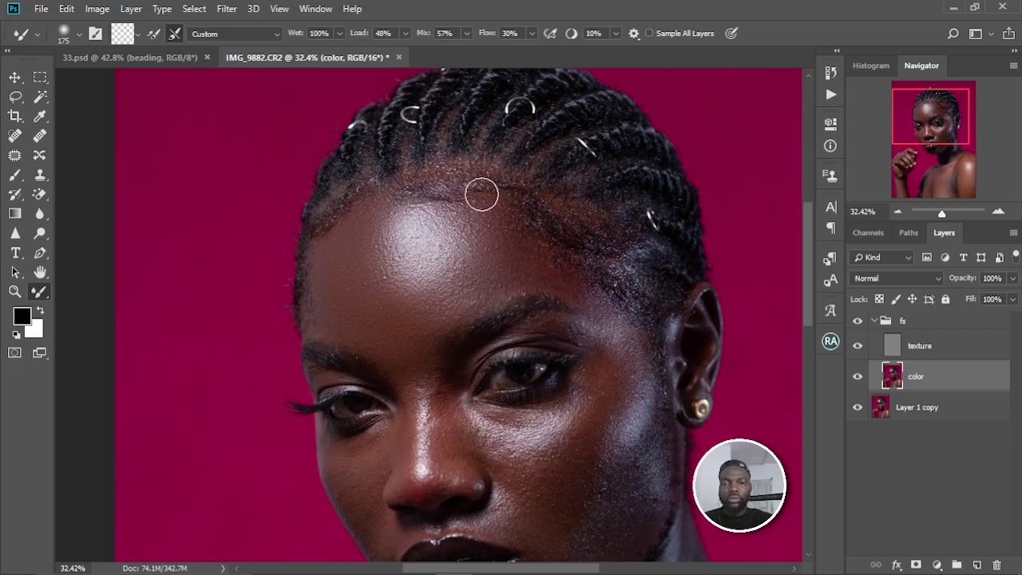
{"action": "key", "text": "bracketright"}
{"action": "key", "text": "bracketright"}
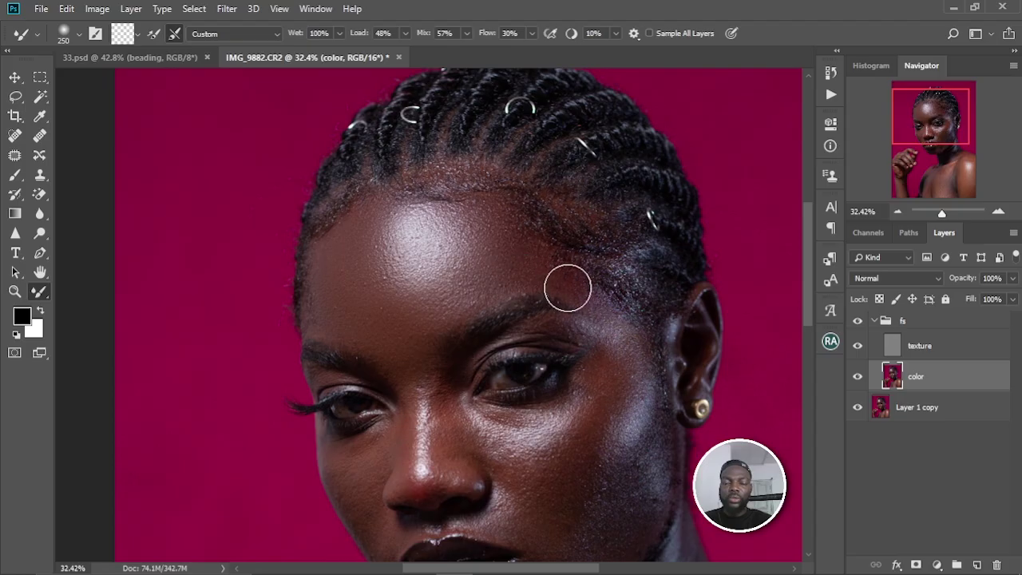
- Blend the skin between the eyebrows and down the nose using Mixer Brush sizes from 125 to 175
{"action": "left_click_drag", "start_coordinate": [502, 296], "coordinate": [499, 217]}
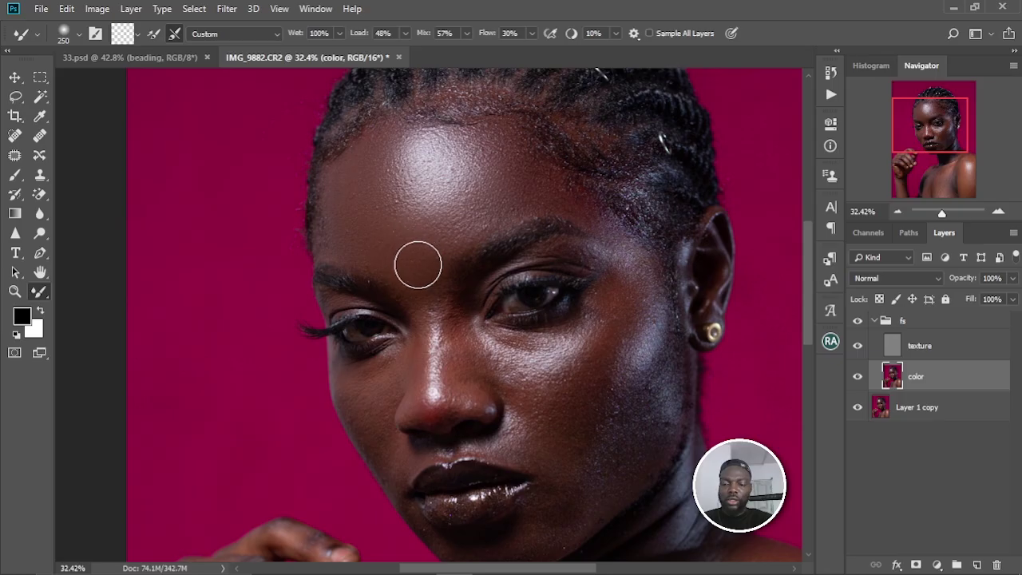
{"action": "key", "text": "bracketleft"}
{"action": "key", "text": "bracketleft"}
{"action": "key", "text": "bracketleft"}
{"action": "key", "text": "bracketleft"}
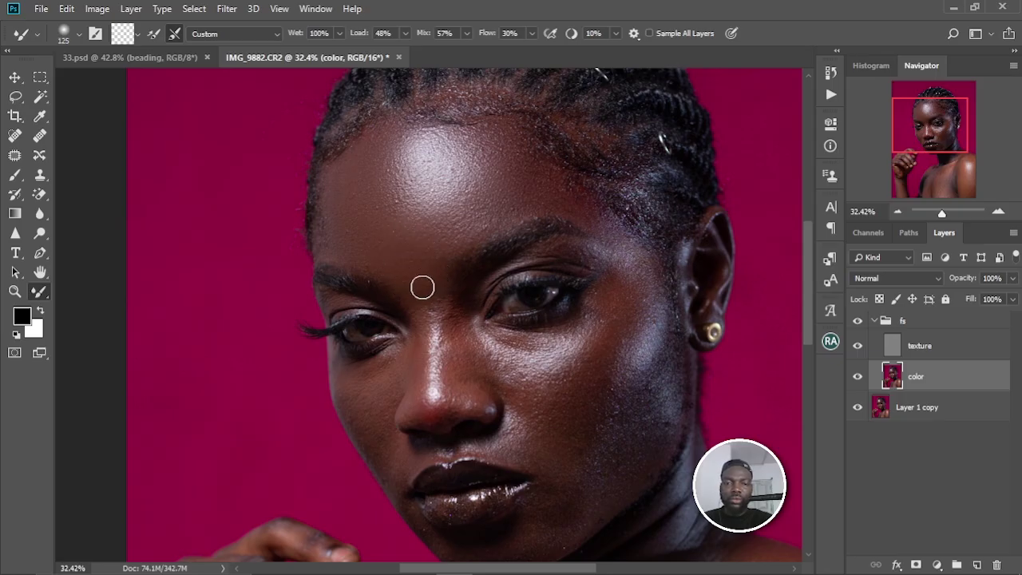
{"action": "key", "text": "bracketright"}
{"action": "key", "text": "bracketright"}
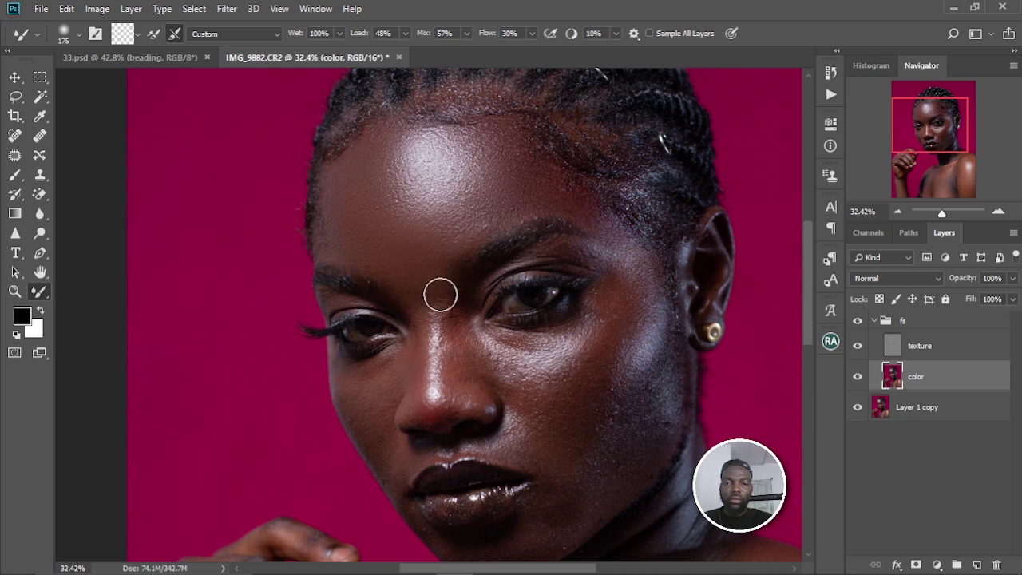
{"action": "key", "text": "bracketleft"}
{"action": "key", "text": "bracketleft"}
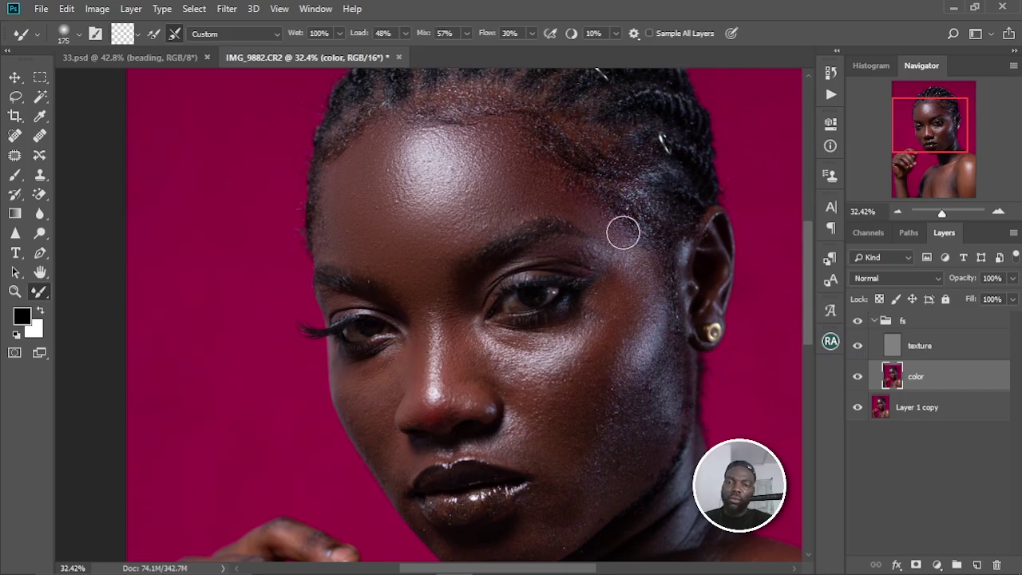
- Smooth the temple and outer cheek on the earring side of the face with the Mixer Brush at 175 to 200
{"action": "key", "text": "bracketright"}
{"action": "key", "text": "bracketright"}
{"action": "key", "text": "bracketright"}
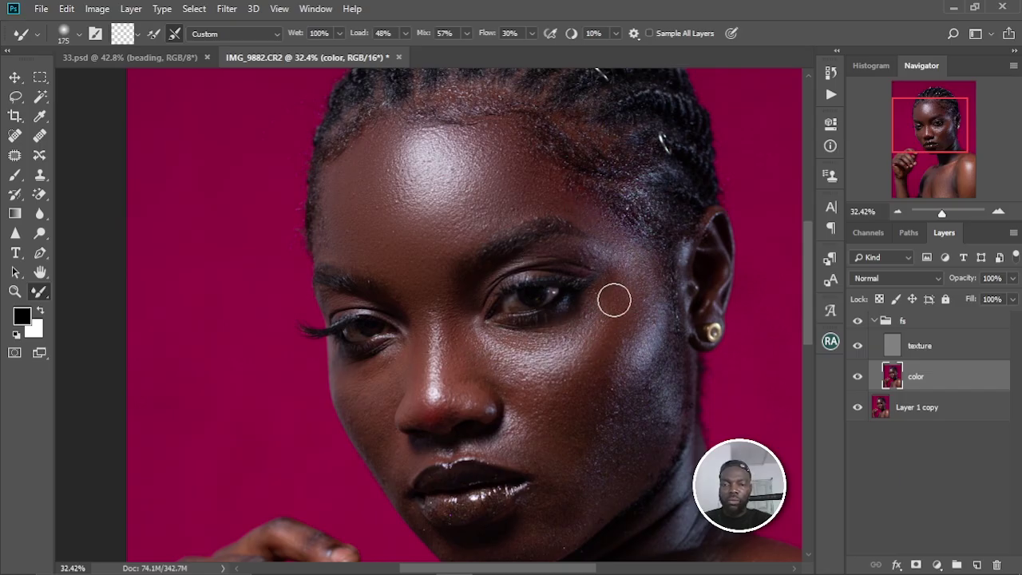
{"action": "key", "text": "bracketleft"}
{"action": "key", "text": "bracketleft"}
{"action": "key", "text": "bracketleft"}
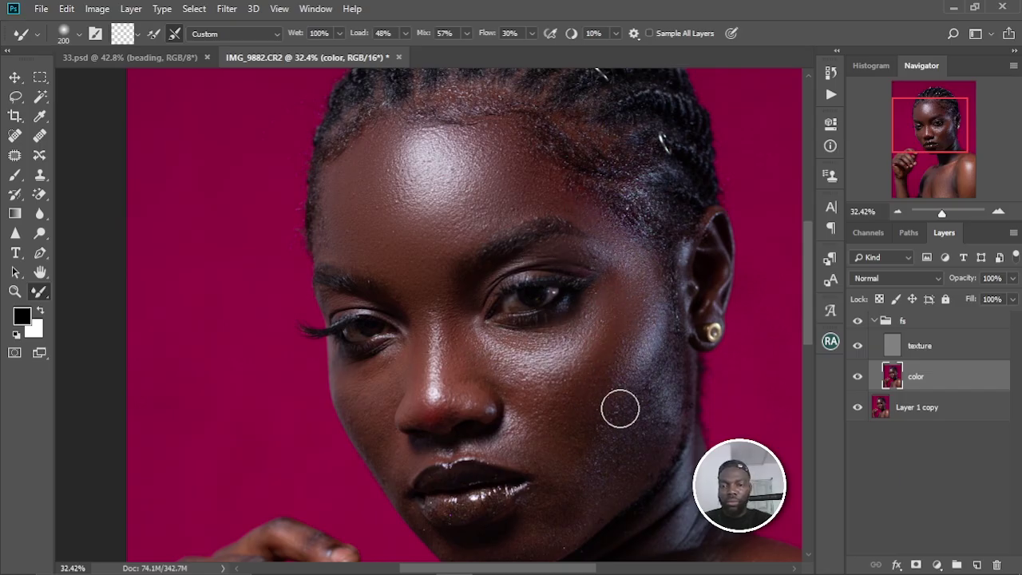
- Blend the skin beside the nose and mouth and along the jaw, varying the Mixer Brush size from 90 to 175
{"action": "key", "text": "bracketleft"}
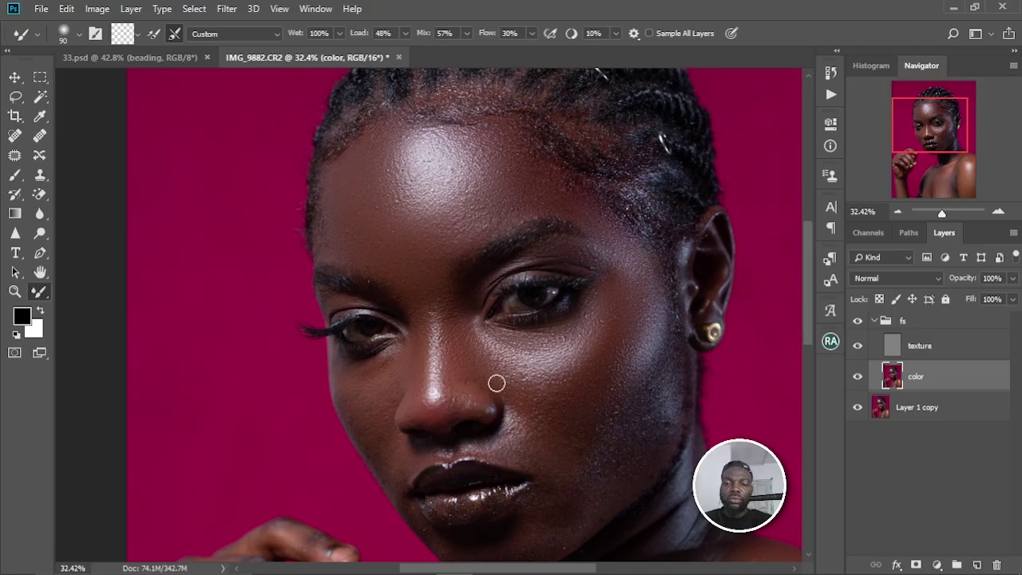
{"action": "key", "text": "bracketright"}
{"action": "key", "text": "bracketright"}
{"action": "key", "text": "bracketright"}
{"action": "key", "text": "bracketright"}
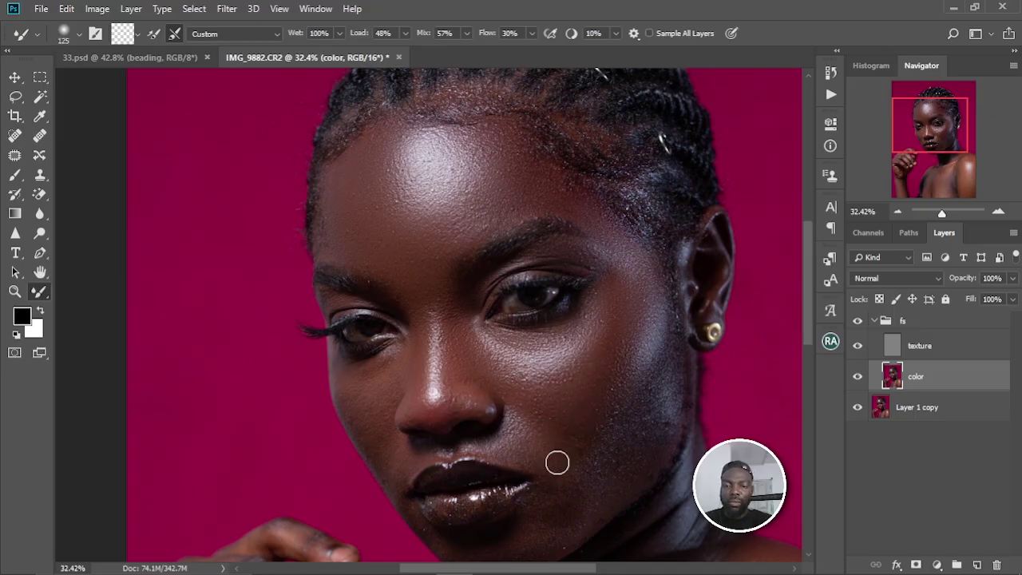
{"action": "scroll", "coordinate": [604, 371], "scroll_direction": "down", "scroll_amount": 2}
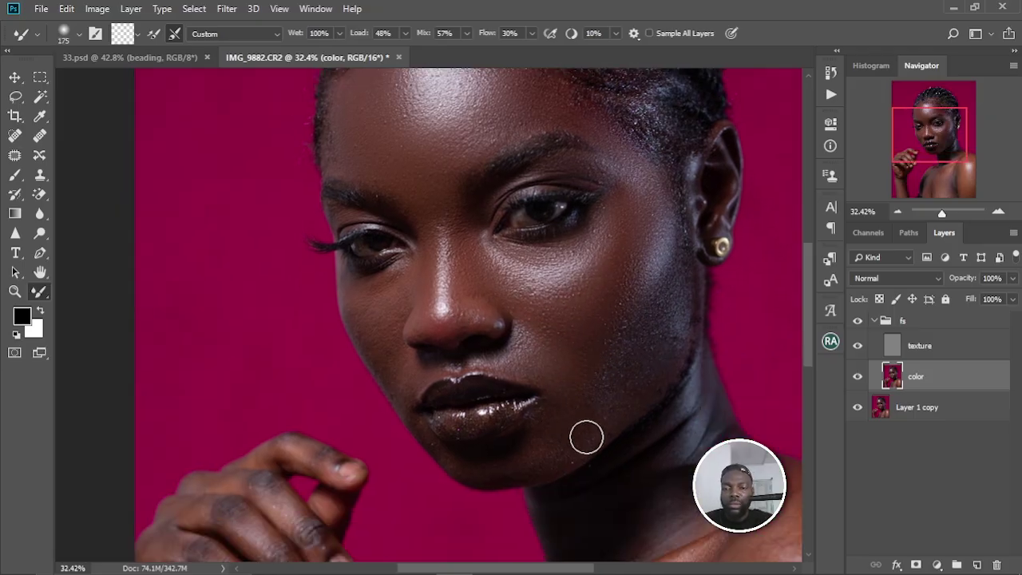
- Soften the skin under the eyes and on the upper eyelids with a small Mixer Brush of 80 to 90
{"action": "key", "text": "bracketleft"}
{"action": "key", "text": "bracketleft"}
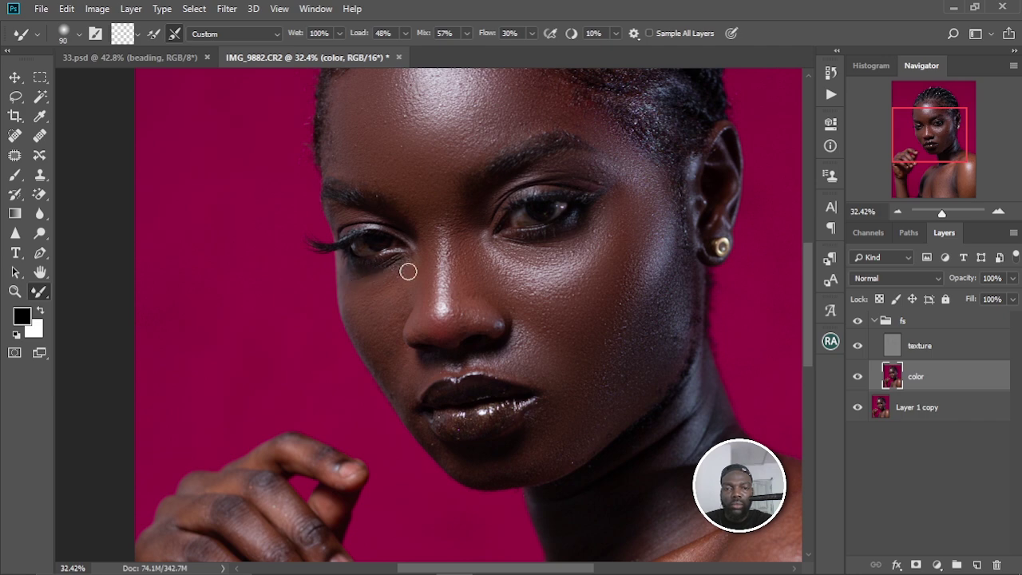
{"action": "key", "text": "bracketleft"}
{"action": "key", "text": "bracketleft"}
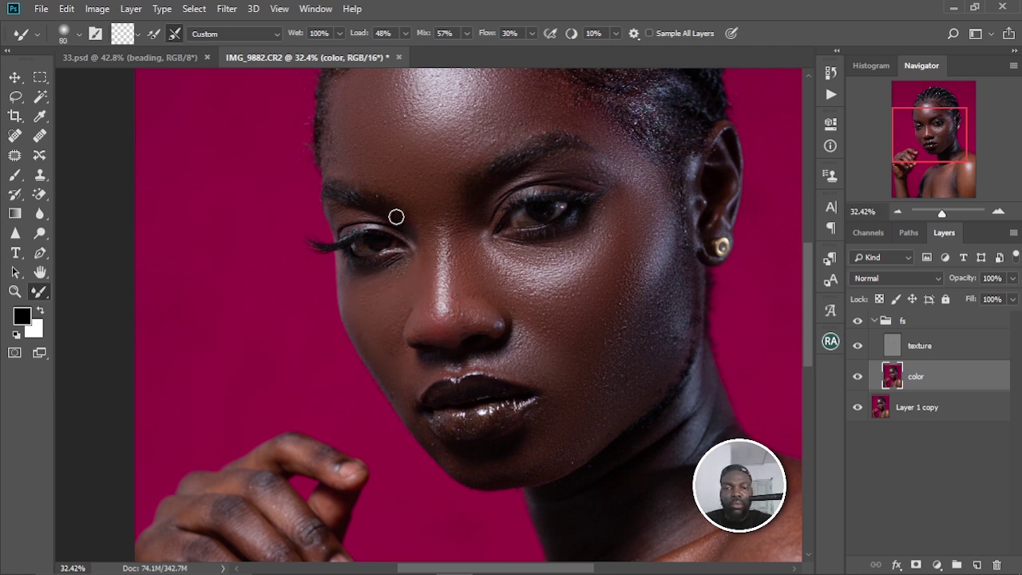
{"action": "key", "text": "bracketleft"}
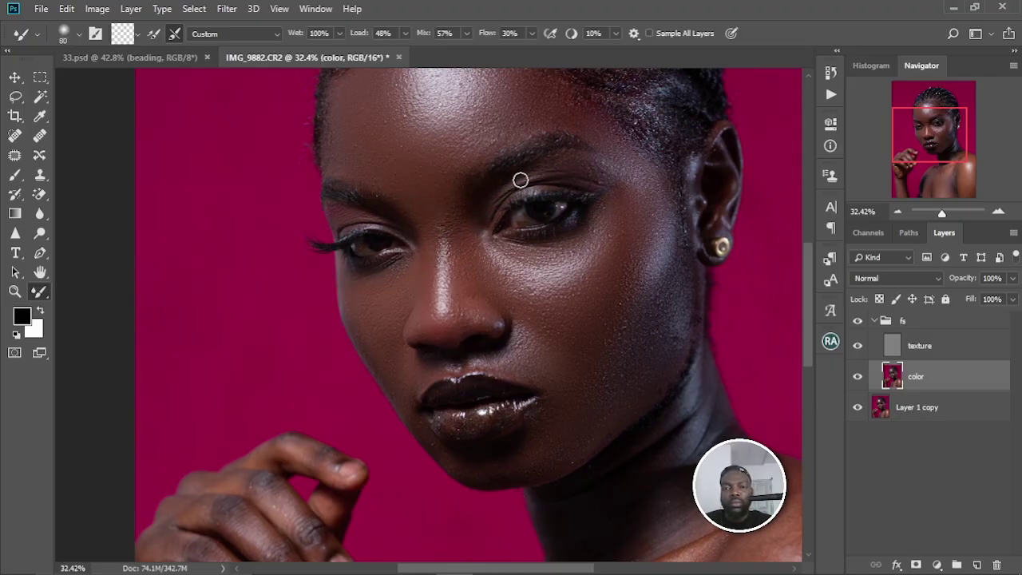
- Enlarge the Mixer Brush to 250 and return to the forehead and upper face for further blending
{"action": "key", "text": "bracketright"}
{"action": "key", "text": "bracketright"}
{"action": "key", "text": "bracketright"}
{"action": "key", "text": "bracketright"}
{"action": "key", "text": "bracketright"}
{"action": "left_click_drag", "start_coordinate": [452, 147], "coordinate": [471, 227]}
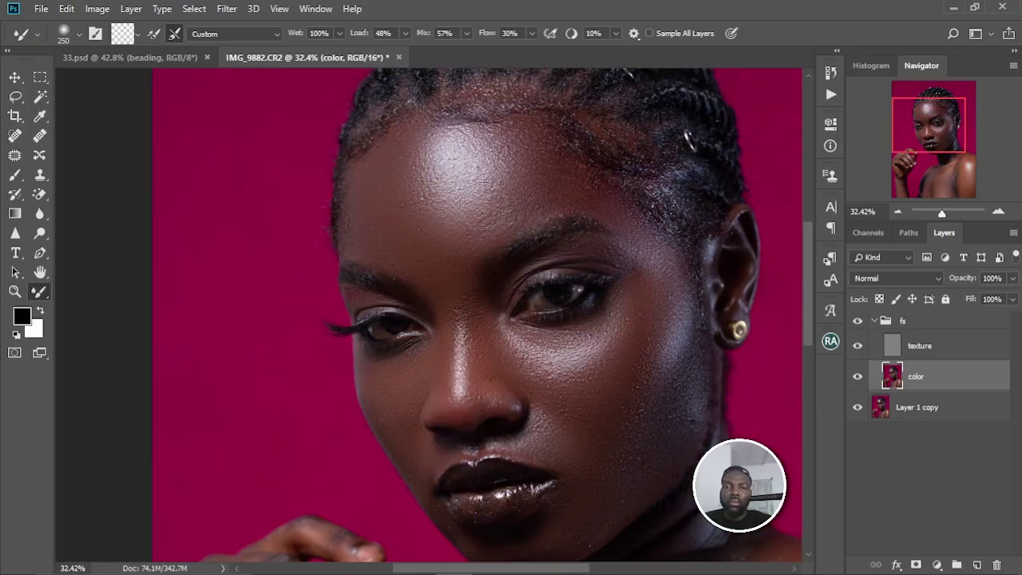
- Smooth the skin around the lips and chin with the Mixer Brush reduced to 100
{"action": "scroll", "coordinate": [519, 132], "scroll_direction": "down", "scroll_amount": 5}
{"action": "scroll", "coordinate": [497, 228], "scroll_direction": "up", "scroll_amount": 8}
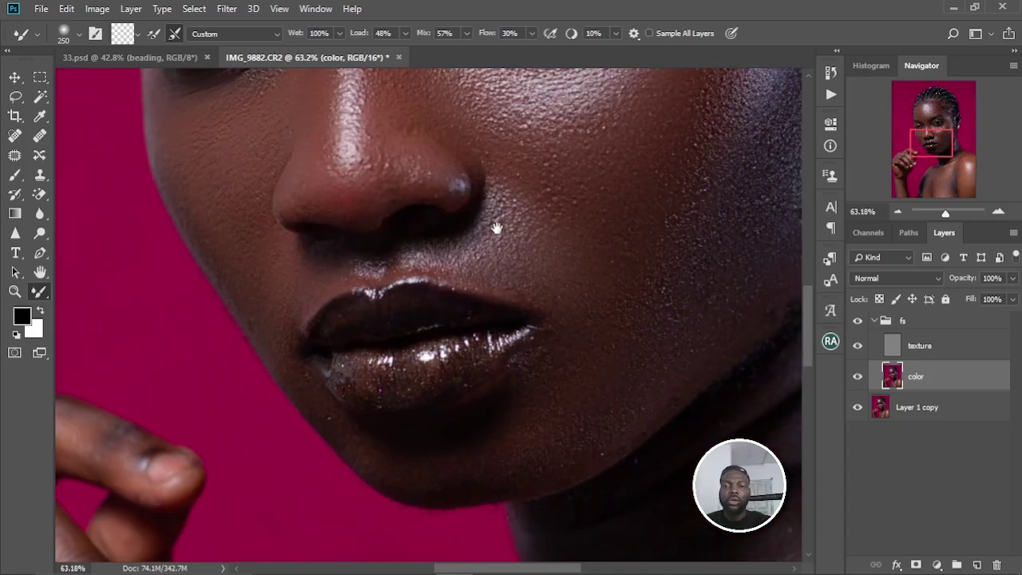
{"action": "scroll", "coordinate": [498, 229], "scroll_direction": "down", "scroll_amount": 8}
{"action": "scroll", "coordinate": [536, 365], "scroll_direction": "up", "scroll_amount": 6}
{"action": "key", "text": "bracketleft"}
{"action": "key", "text": "bracketleft"}
{"action": "key", "text": "bracketleft"}
{"action": "key", "text": "bracketleft"}
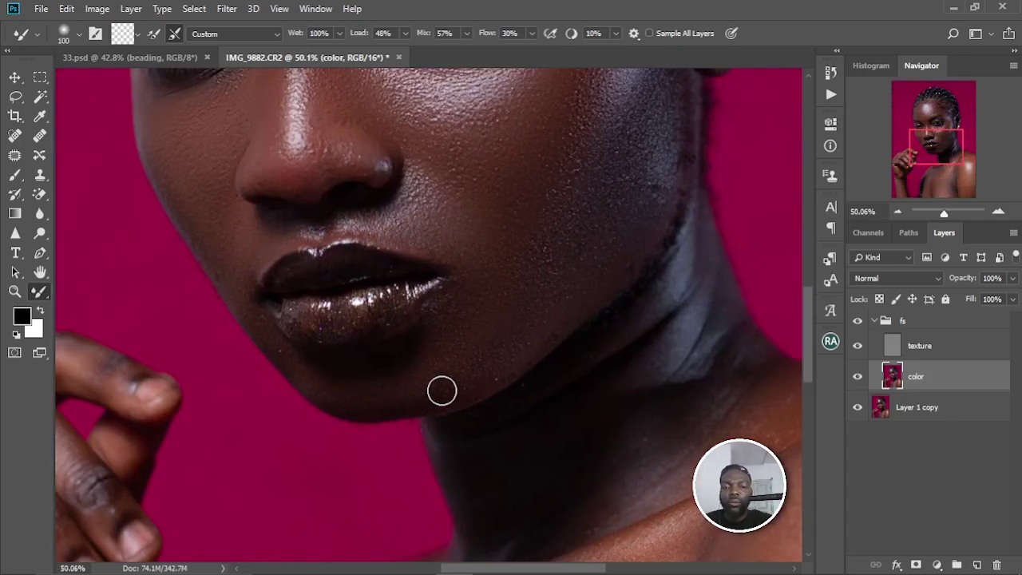
- Blend the jaw edge and neck shadows with the Mixer Brush at 200
{"action": "scroll", "coordinate": [455, 379], "scroll_direction": "down", "scroll_amount": 1}
{"action": "left_click_drag", "start_coordinate": [465, 372], "coordinate": [440, 444]}
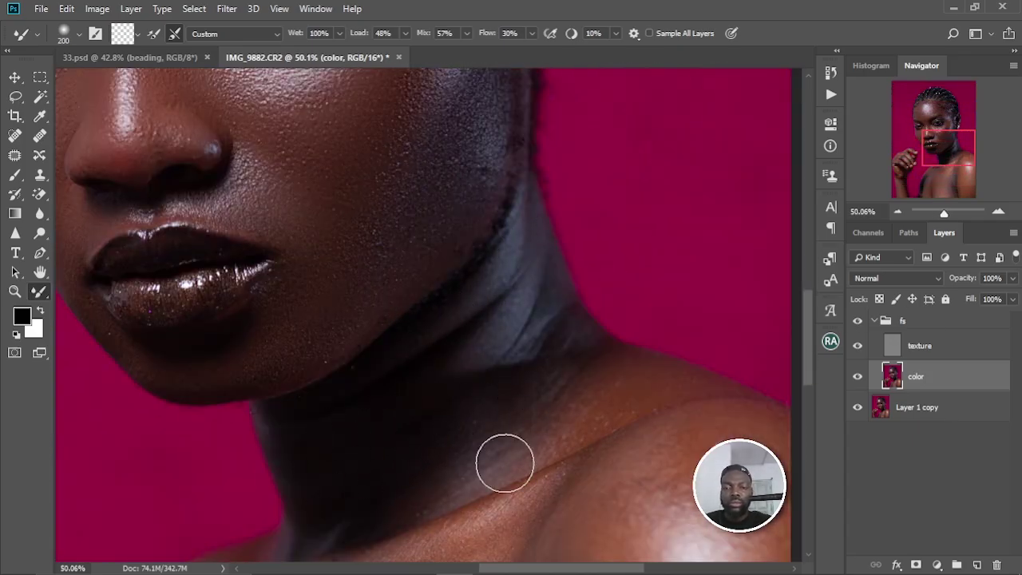
{"action": "key", "text": "bracketleft"}
{"action": "key", "text": "bracketleft"}
- Smooth the uneven tones across the chest with a large Mixer Brush of 200 to 300
{"action": "scroll", "coordinate": [583, 333], "scroll_direction": "down", "scroll_amount": 6}
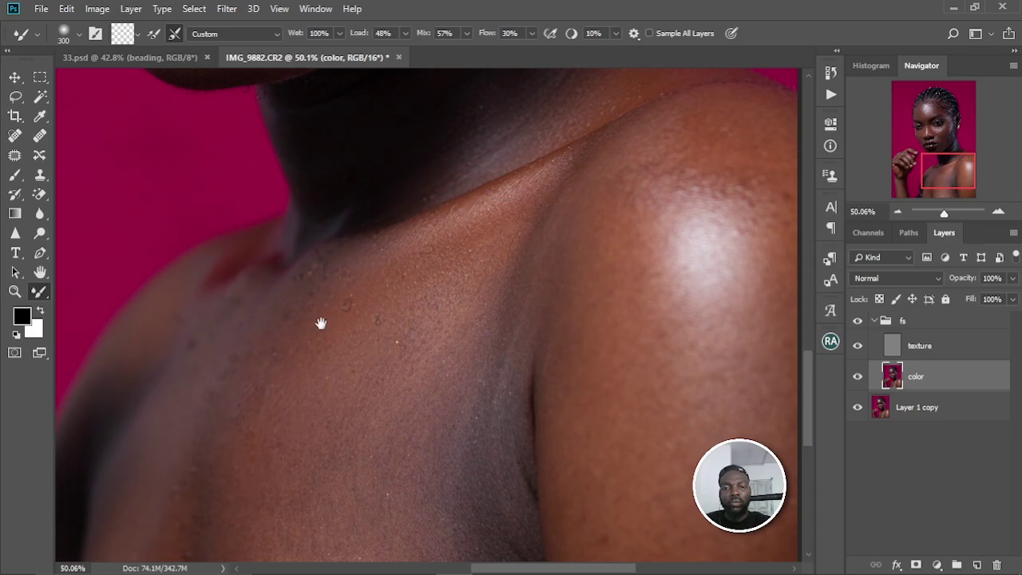
{"action": "scroll", "coordinate": [367, 332], "scroll_direction": "down", "scroll_amount": 2}
{"action": "key", "text": "bracketright"}
{"action": "key", "text": "bracketright"}
{"action": "key", "text": "bracketright"}
{"action": "key", "text": "bracketright"}
{"action": "key", "text": "bracketright"}
{"action": "key", "text": "bracketright"}
{"action": "key", "text": "bracketright"}
{"action": "key", "text": "bracketright"}
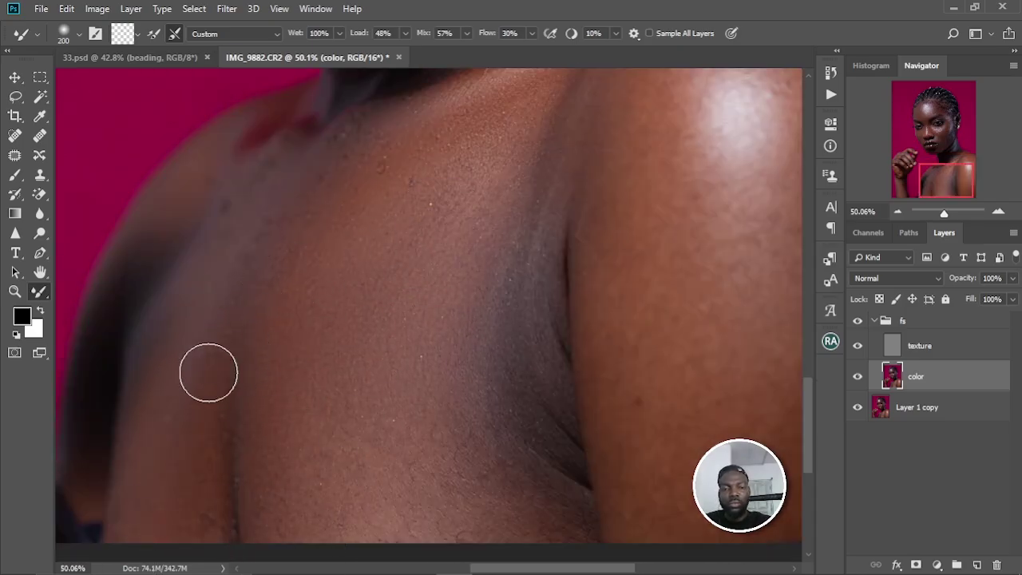
- Blend the skin along the collarbone and shoulder crease with the Mixer Brush at 150
{"action": "key", "text": "bracketleft"}
{"action": "key", "text": "bracketleft"}
{"action": "scroll", "coordinate": [522, 327], "scroll_direction": "up", "scroll_amount": 3}
{"action": "scroll", "coordinate": [523, 326], "scroll_direction": "right", "scroll_amount": 2}
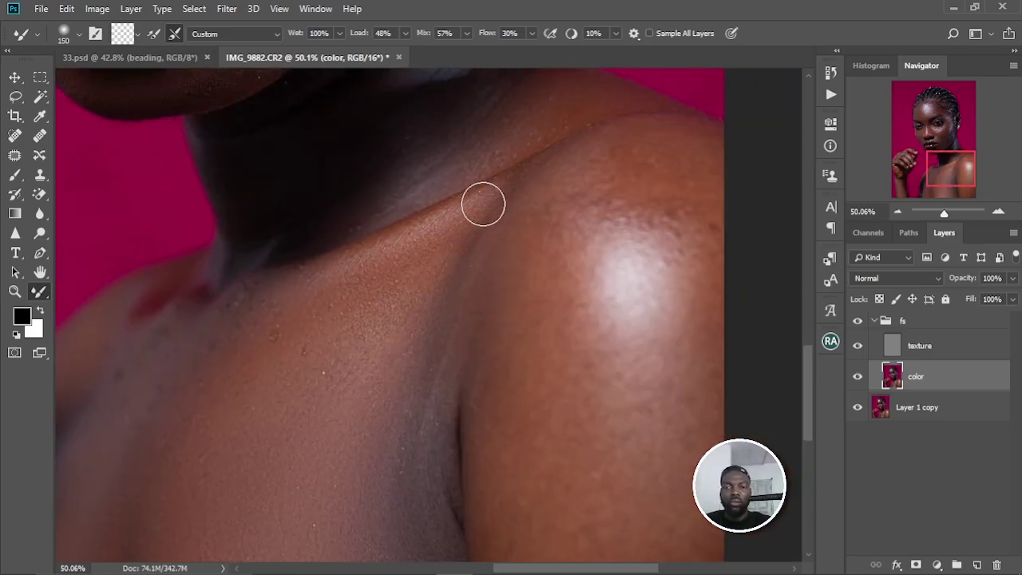
- Even out the mottled skin on the upper arm and shoulder with the Mixer Brush enlarged to 400
{"action": "scroll", "coordinate": [607, 263], "scroll_direction": "down", "scroll_amount": 3}
{"action": "scroll", "coordinate": [606, 264], "scroll_direction": "right", "scroll_amount": 1}
{"action": "key", "text": "bracketright"}
{"action": "key", "text": "bracketright"}
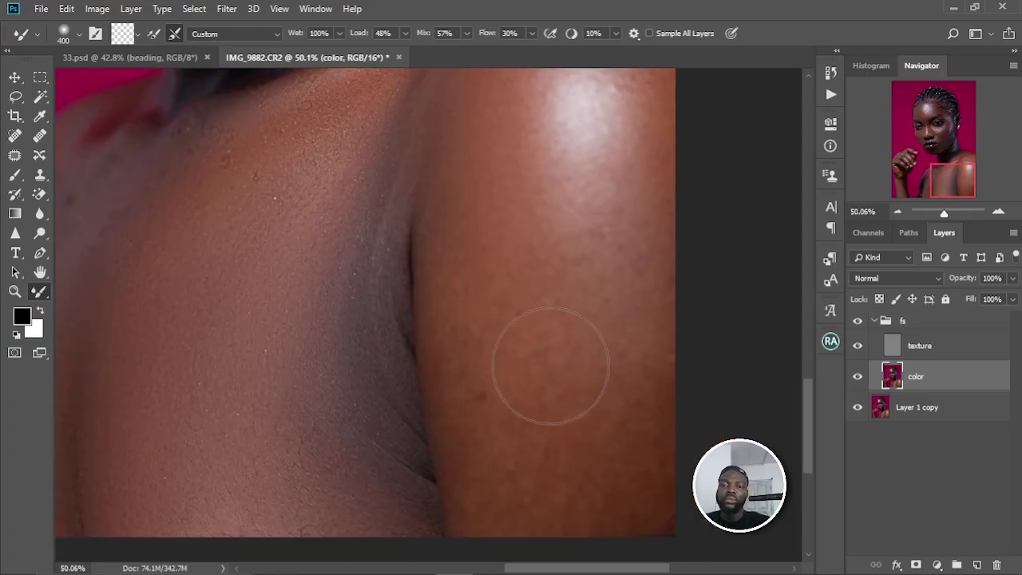
{"action": "key", "text": "bracketleft"}
{"action": "key", "text": "bracketleft"}
{"action": "scroll", "coordinate": [581, 408], "scroll_direction": "down", "scroll_amount": 3}
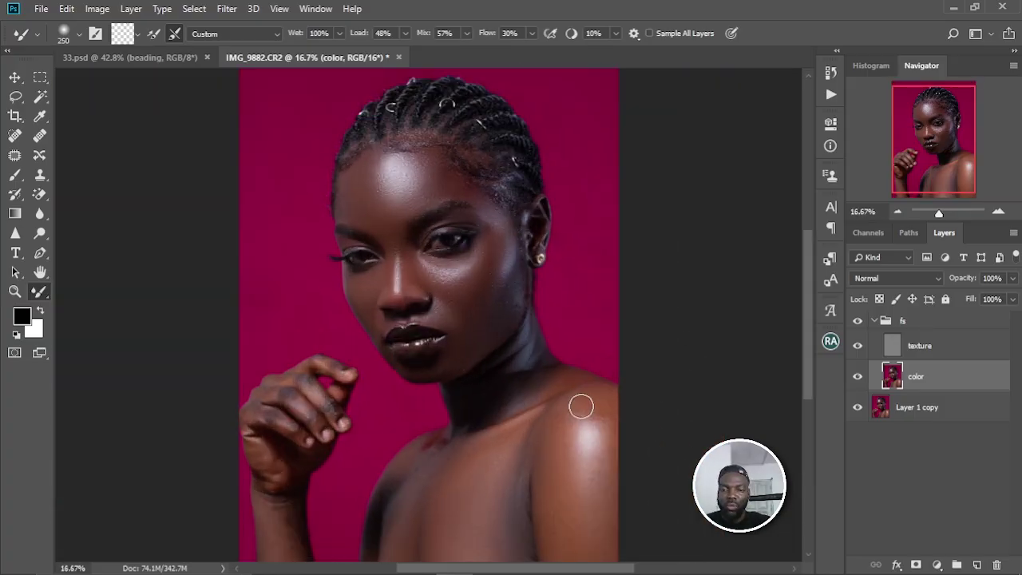
- Smooth the raised forearm and wrist with the Mixer Brush reduced to 200
{"action": "scroll", "coordinate": [579, 398], "scroll_direction": "up", "scroll_amount": 2}
{"action": "scroll", "coordinate": [335, 356], "scroll_direction": "down", "scroll_amount": 3}
{"action": "key", "text": "bracketleft"}
{"action": "key", "text": "bracketleft"}
{"action": "key", "text": "bracketleft"}
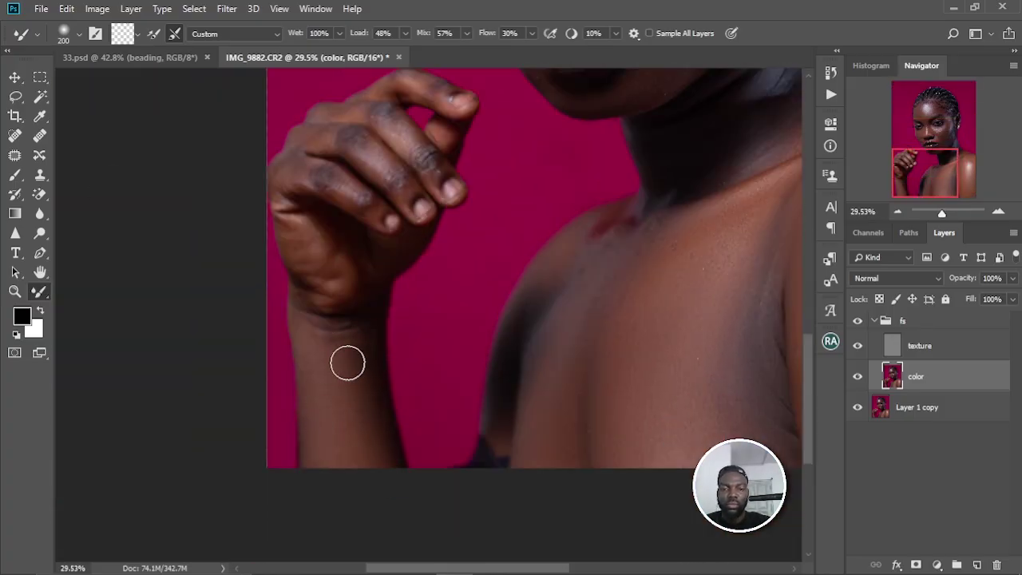
- Smooth the knuckles and fingers of the raised hand on the color layer with the Mixer Brush at 80 to 100
{"action": "key", "text": "bracketleft"}
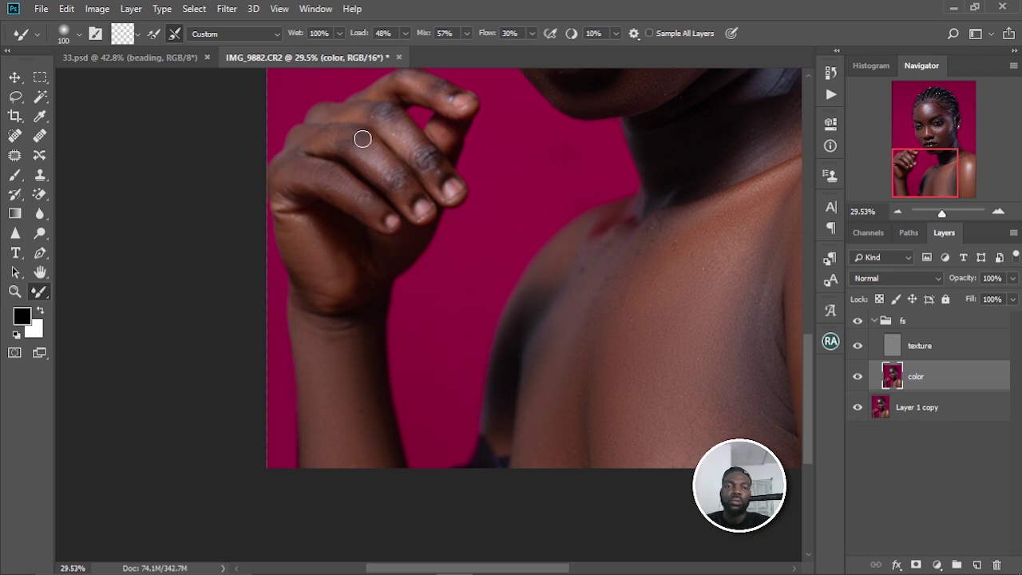
{"action": "key", "text": "bracketright"}
{"action": "key", "text": "bracketright"}
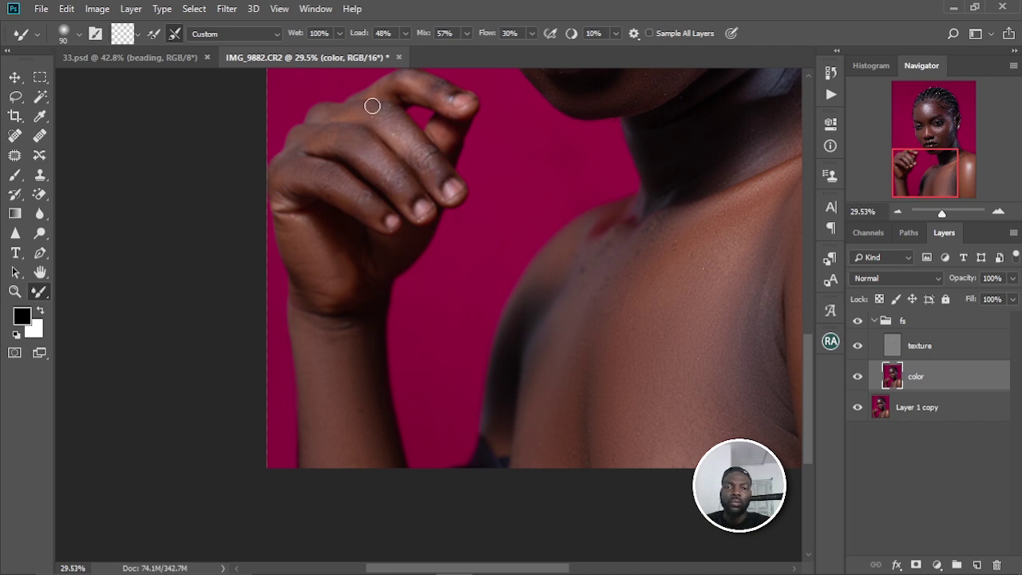
{"action": "scroll", "coordinate": [363, 352], "scroll_direction": "up", "scroll_amount": 3}
{"action": "key", "text": "bracketleft"}
{"action": "key", "text": "bracketleft"}
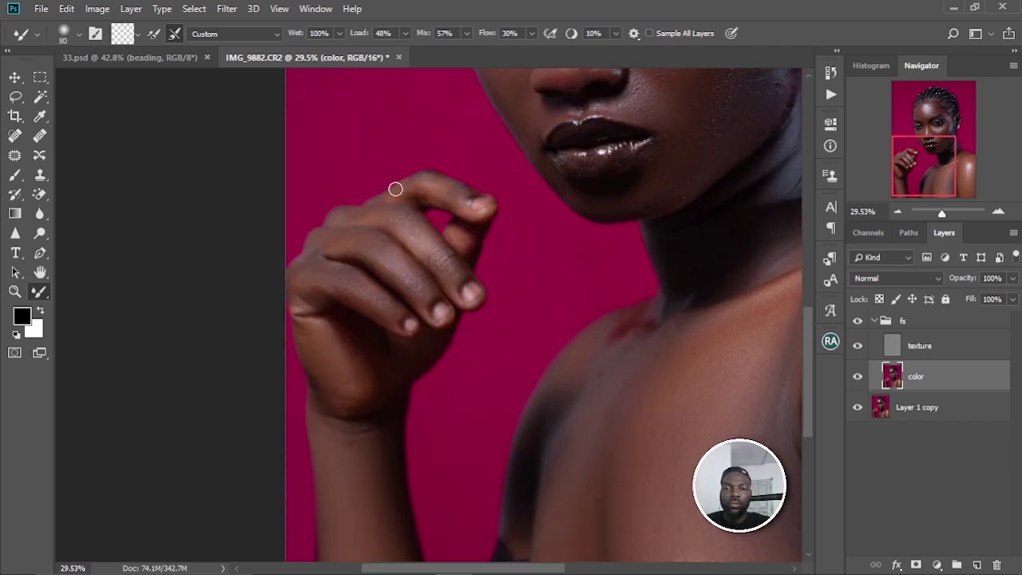
{"action": "scroll", "coordinate": [518, 197], "scroll_direction": "down", "scroll_amount": 4}
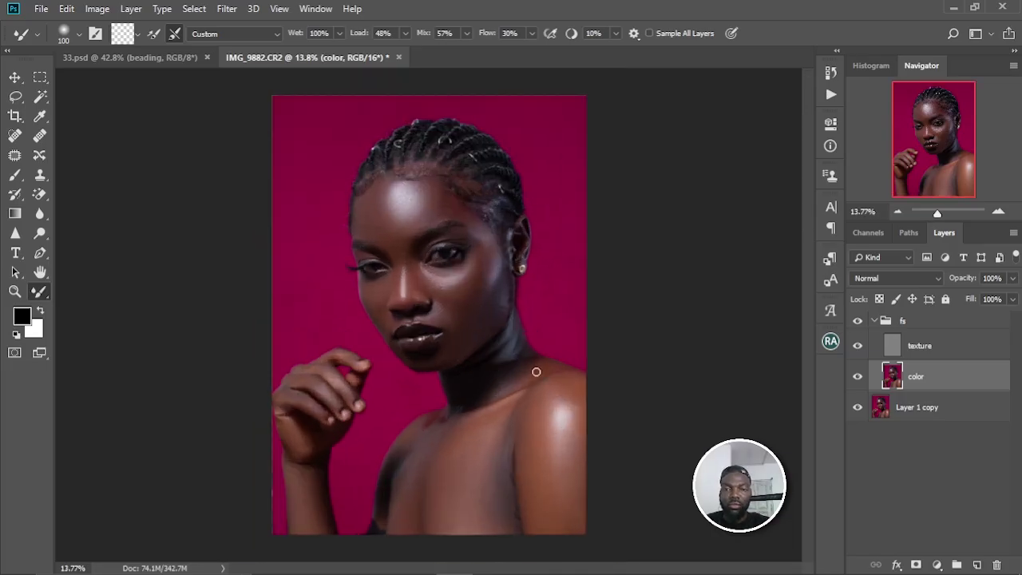
- Clean up small blemishes on the cheek on the texture layer with the Spot Healing Brush at 20, Content-Aware
{"action": "scroll", "coordinate": [468, 357], "scroll_direction": "up", "scroll_amount": 5}
{"action": "key", "text": "bracketleft"}
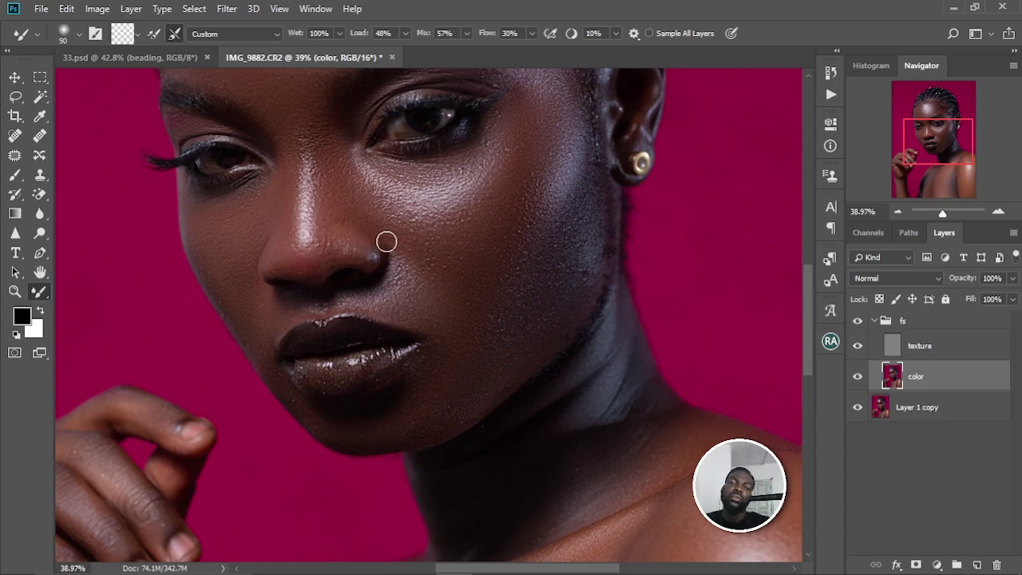
{"action": "scroll", "coordinate": [354, 254], "scroll_direction": "up", "scroll_amount": 1}
{"action": "key", "text": "alt+bracketright"}
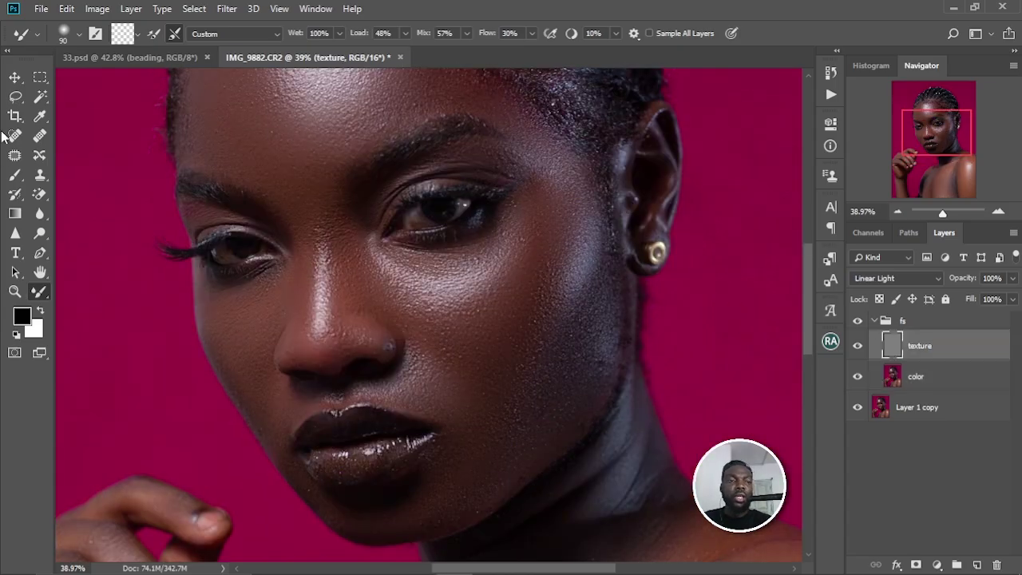
{"action": "key", "text": "j"}
{"action": "scroll", "coordinate": [345, 263], "scroll_direction": "up", "scroll_amount": 2}
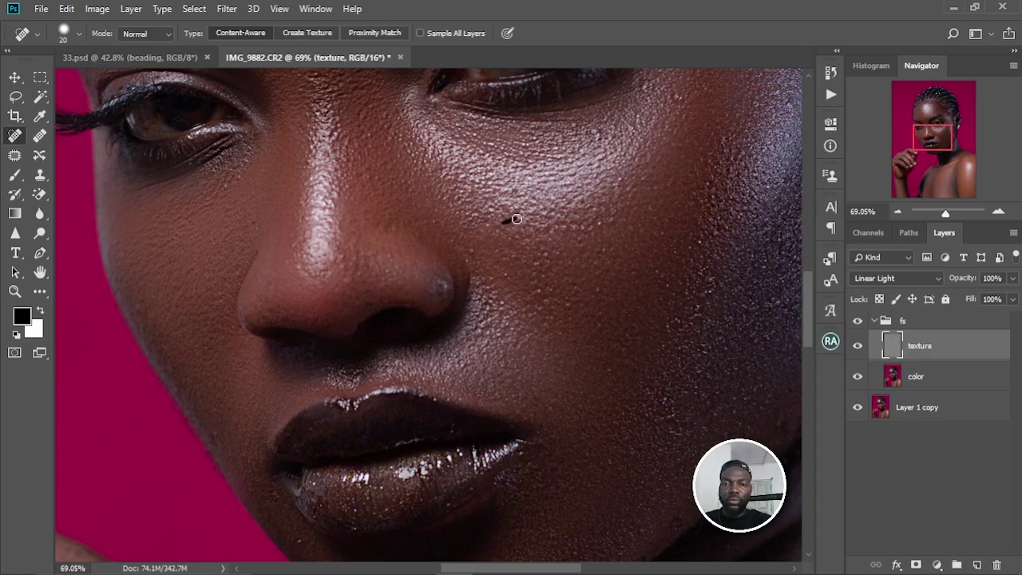
{"action": "left_click_drag", "start_coordinate": [575, 286], "coordinate": [503, 208]}
{"action": "scroll", "coordinate": [378, 322], "scroll_direction": "down", "scroll_amount": 5}
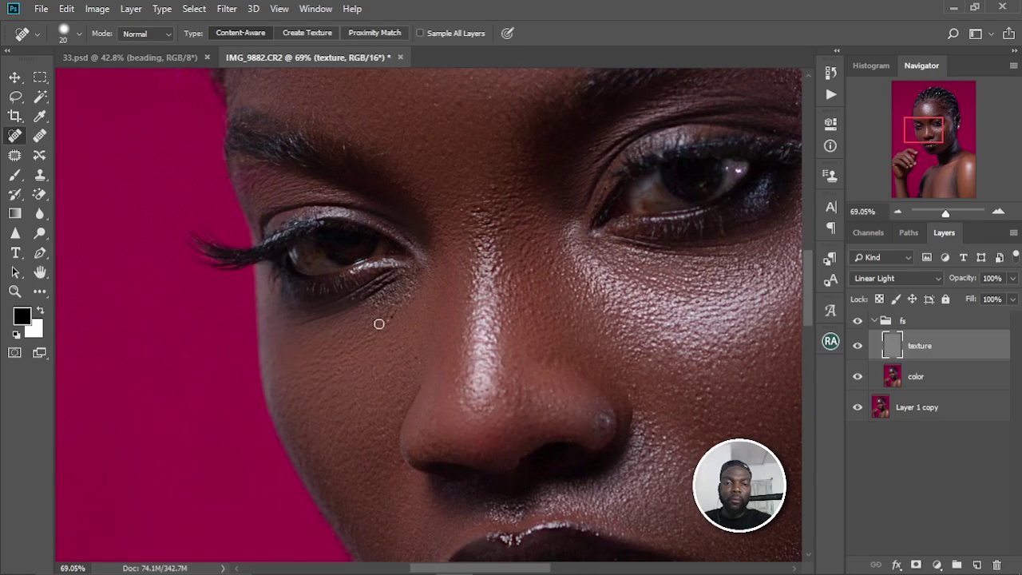
{"action": "scroll", "coordinate": [394, 257], "scroll_direction": "up", "scroll_amount": 4}
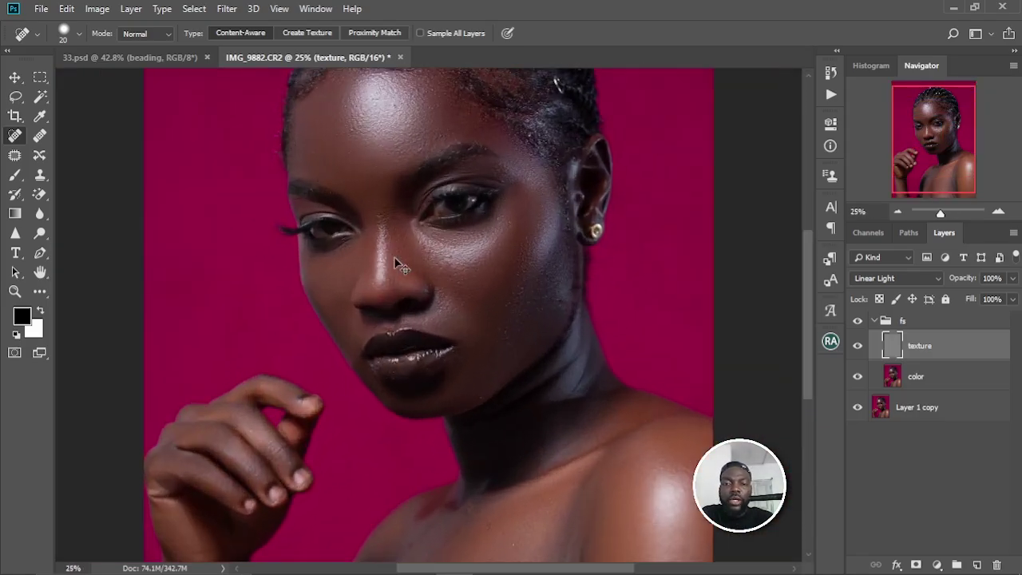
{"action": "scroll", "coordinate": [394, 257], "scroll_direction": "down", "scroll_amount": 1}
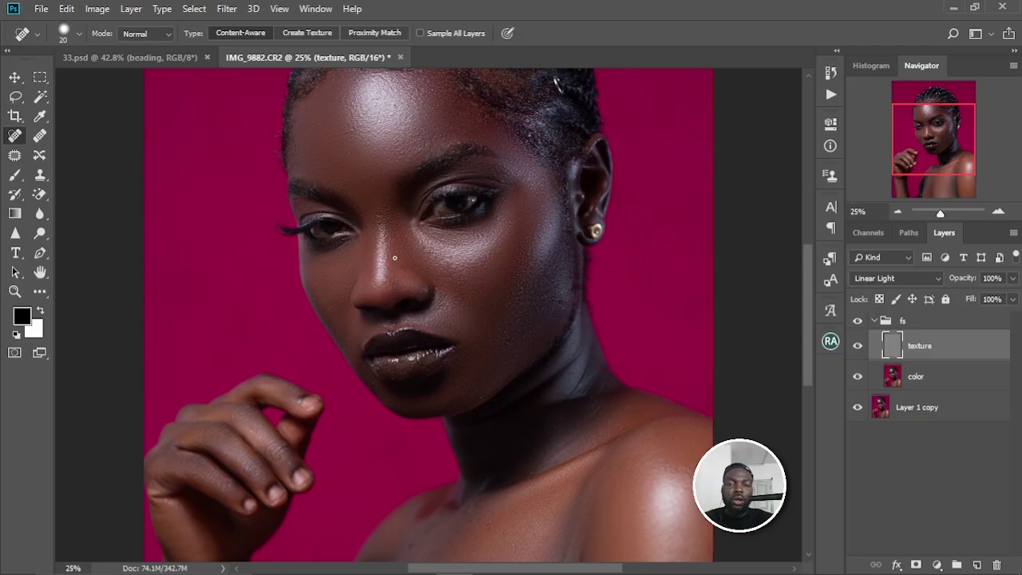
{"action": "scroll", "coordinate": [430, 249], "scroll_direction": "up", "scroll_amount": 3}
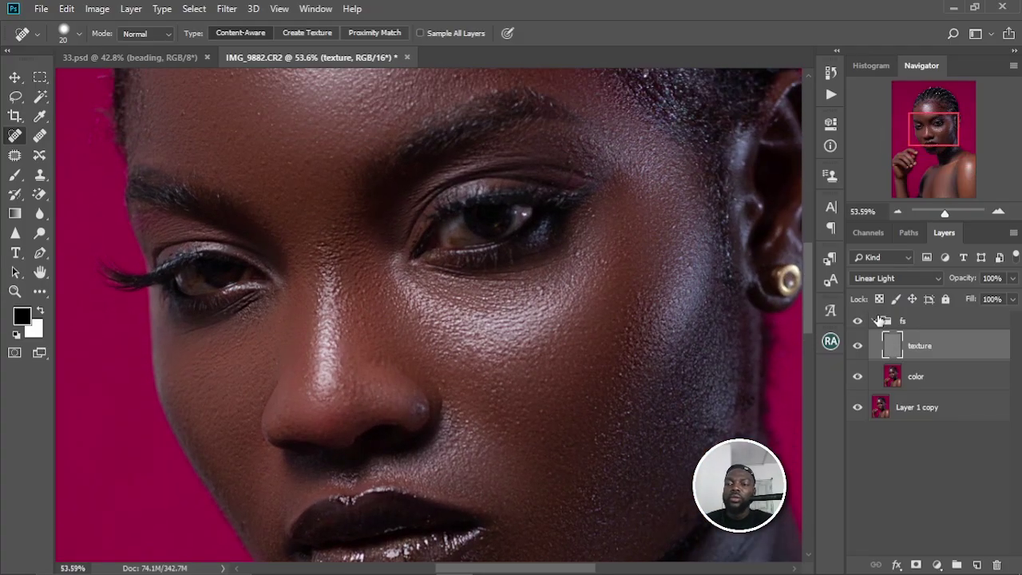
- Collapse the fs group and run the Teeth and Eye Whitening action above it
{"action": "left_click", "coordinate": [875, 321]}
{"action": "left_click", "coordinate": [830, 93]}
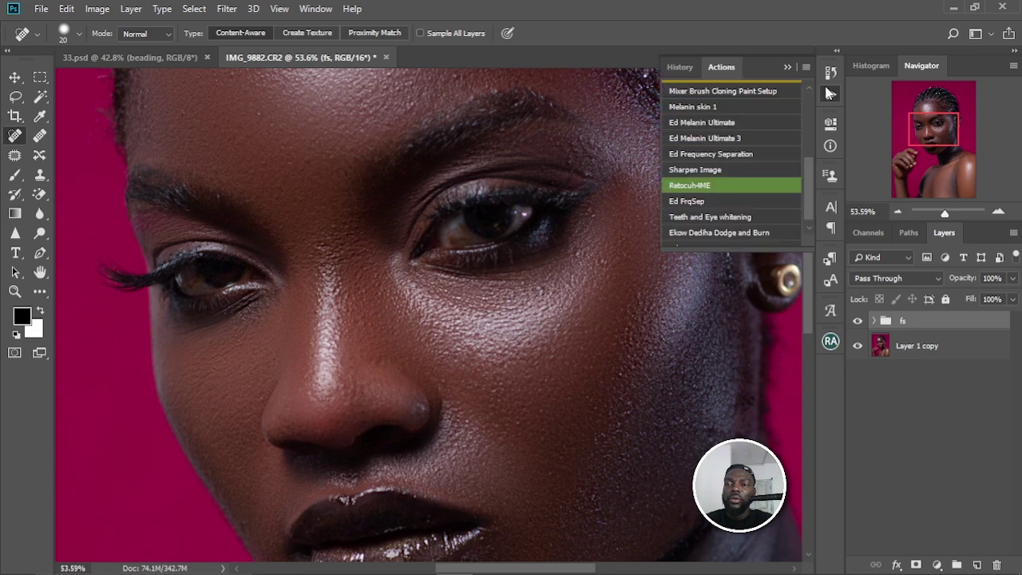
{"action": "scroll", "coordinate": [803, 200], "scroll_direction": "down", "scroll_amount": 1}
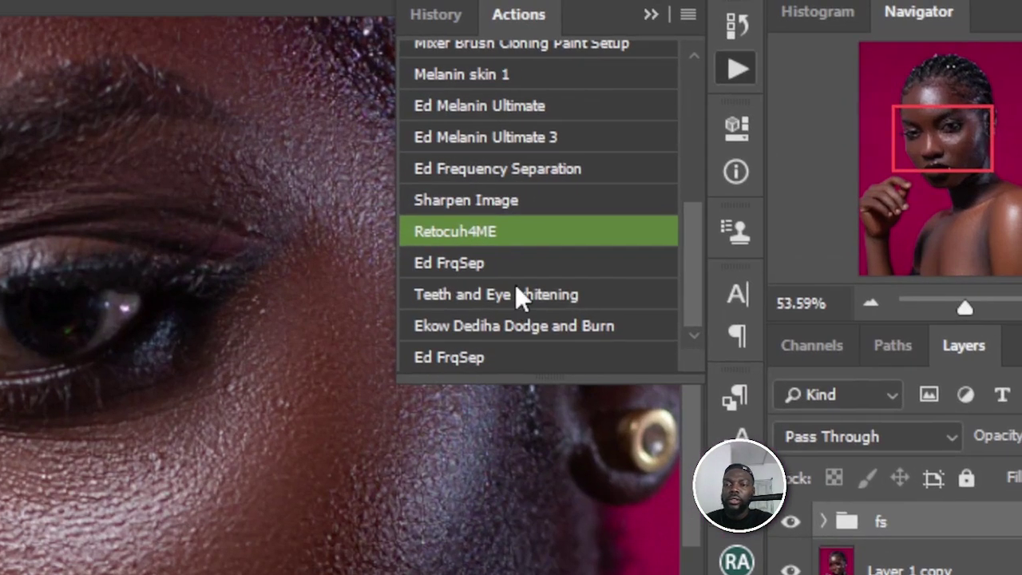
{"action": "key", "text": "shift+alt+s"}
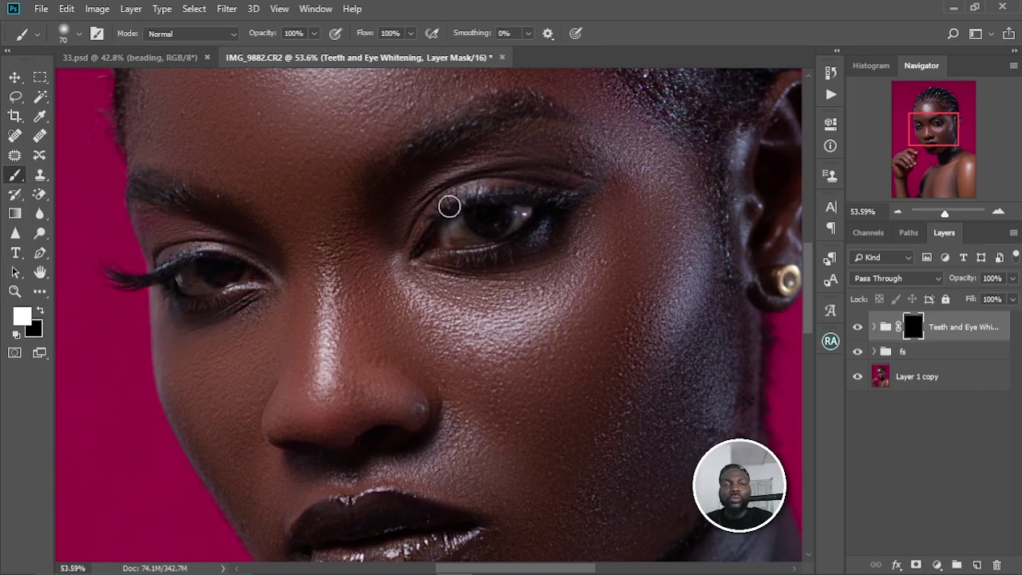
- Paint white on the Teeth and Eye Whitening mask over the white of the eye nearer the ear, with a 30 to 40 brush
{"action": "scroll", "coordinate": [455, 231], "scroll_direction": "up", "scroll_amount": 5}
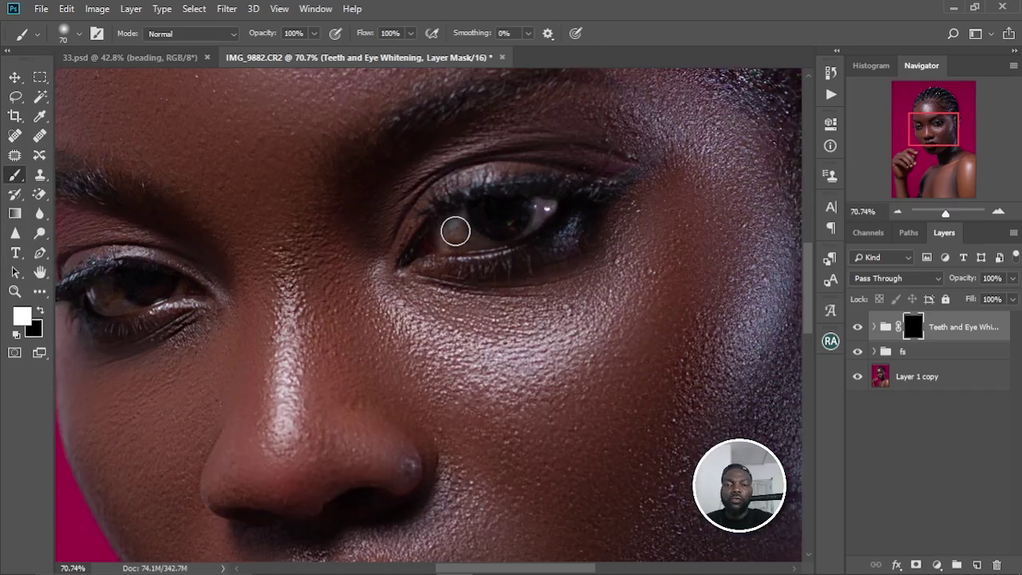
{"action": "key", "text": "bracketleft"}
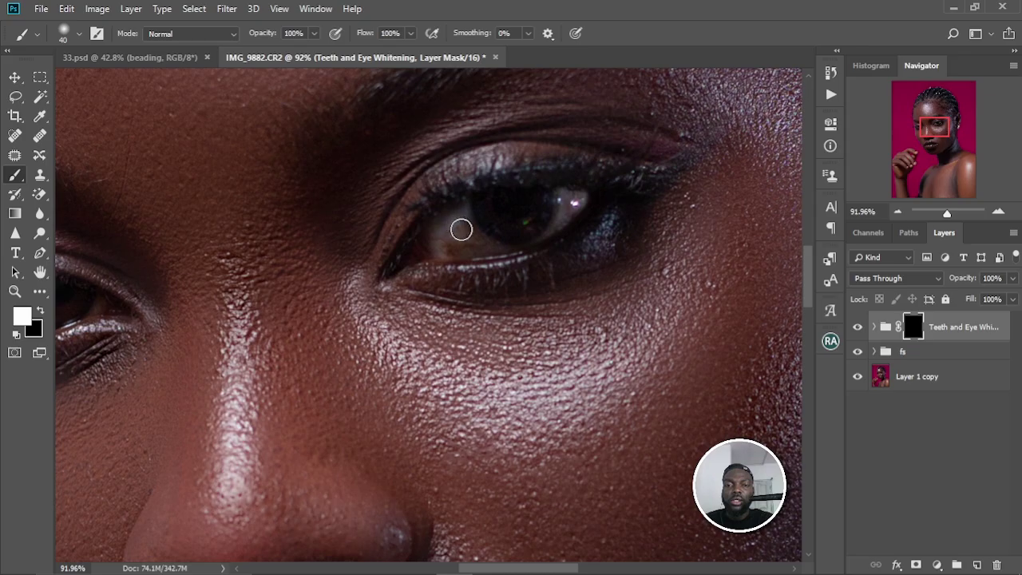
{"action": "mouse_move", "coordinate": [487, 248]}
{"action": "left_mouse_down"}
{"action": "mouse_move", "coordinate": [456, 221]}
{"action": "mouse_move", "coordinate": [469, 240]}
{"action": "mouse_move", "coordinate": [446, 233]}
{"action": "mouse_move", "coordinate": [438, 246]}
{"action": "mouse_move", "coordinate": [460, 224]}
{"action": "mouse_move", "coordinate": [472, 239]}
{"action": "mouse_move", "coordinate": [452, 225]}
{"action": "mouse_move", "coordinate": [440, 248]}
{"action": "mouse_move", "coordinate": [460, 248]}
{"action": "mouse_move", "coordinate": [458, 218]}
{"action": "mouse_move", "coordinate": [466, 241]}
{"action": "left_mouse_up"}
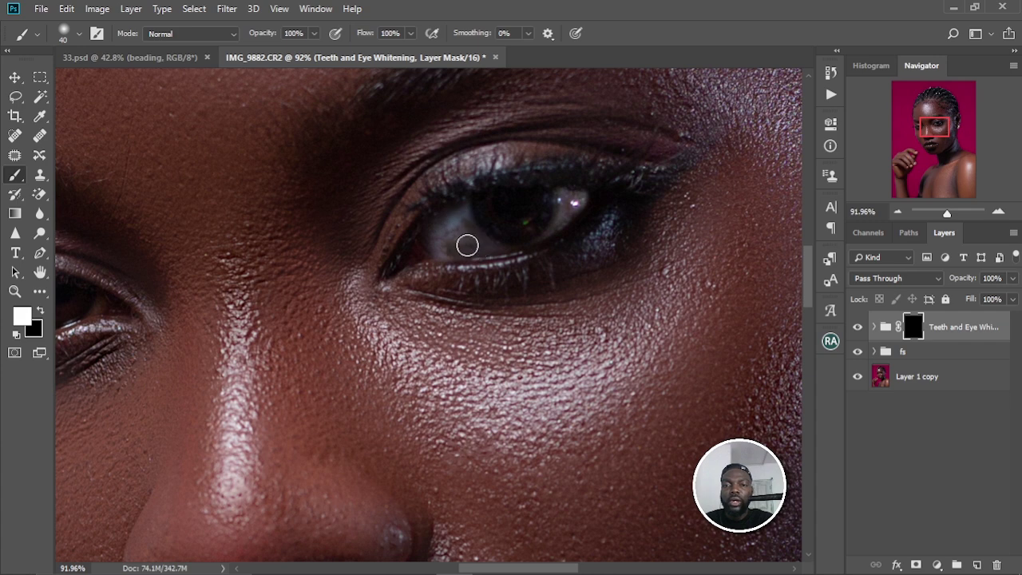
{"action": "key", "text": "bracketleft"}
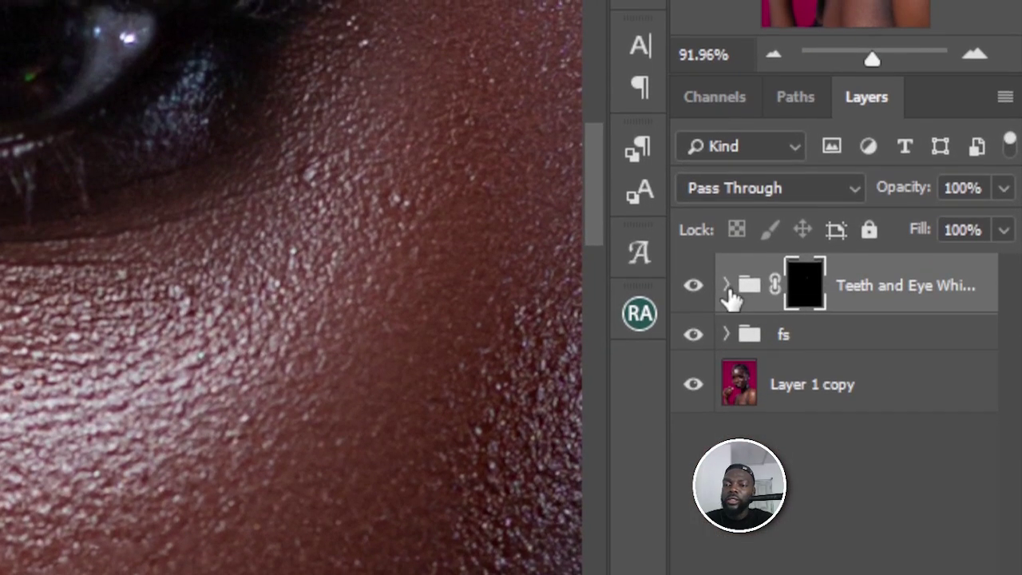
{"action": "left_click", "coordinate": [726, 285]}
{"action": "left_click", "coordinate": [726, 285]}
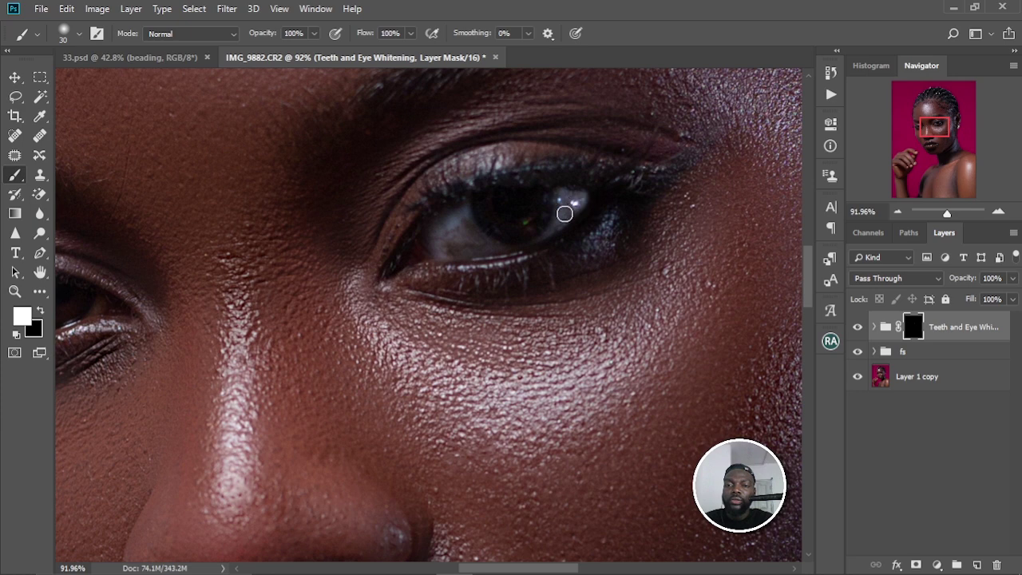
{"action": "mouse_move", "coordinate": [472, 249]}
{"action": "left_mouse_down"}
{"action": "mouse_move", "coordinate": [468, 223]}
{"action": "mouse_move", "coordinate": [482, 241]}
{"action": "mouse_move", "coordinate": [466, 232]}
{"action": "mouse_move", "coordinate": [460, 250]}
{"action": "mouse_move", "coordinate": [435, 242]}
{"action": "mouse_move", "coordinate": [474, 254]}
{"action": "mouse_move", "coordinate": [528, 249]}
{"action": "mouse_move", "coordinate": [570, 215]}
{"action": "left_mouse_up"}
{"action": "left_click_drag", "start_coordinate": [514, 235], "coordinate": [582, 269]}
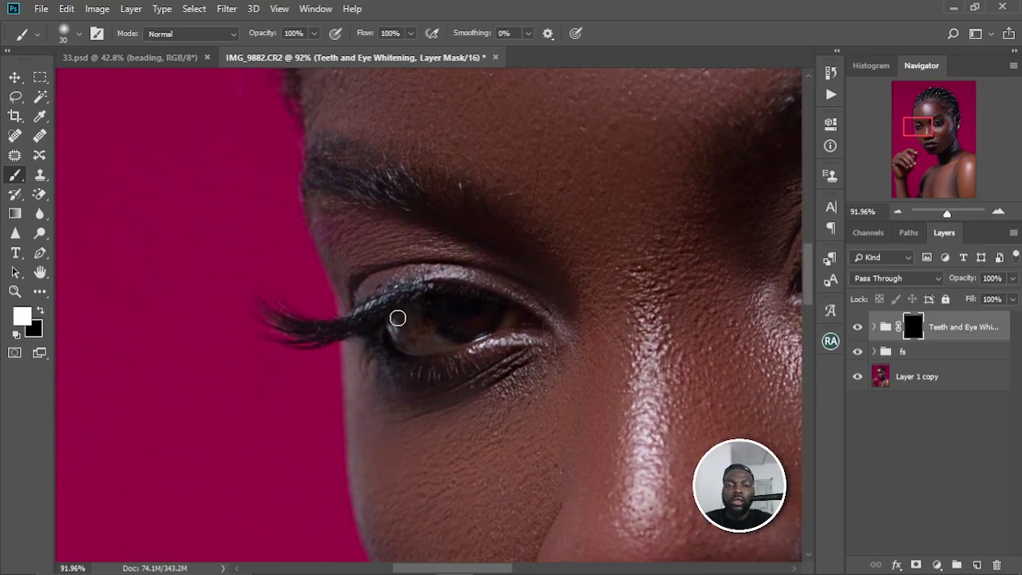
- Reveal the whitening over the white of the other eye on the group mask with a white brush at 30
{"action": "mouse_move", "coordinate": [398, 317]}
{"action": "left_mouse_down"}
{"action": "mouse_move", "coordinate": [429, 326]}
{"action": "mouse_move", "coordinate": [417, 340]}
{"action": "mouse_move", "coordinate": [399, 336]}
{"action": "mouse_move", "coordinate": [408, 333]}
{"action": "left_mouse_up"}
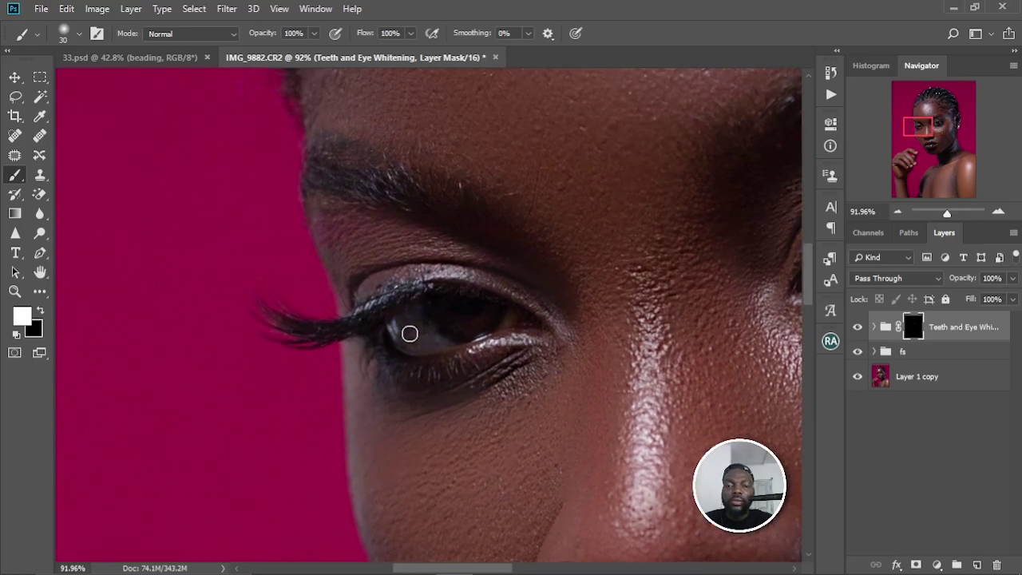
{"action": "key", "text": "bracketleft"}
{"action": "key", "text": "x"}
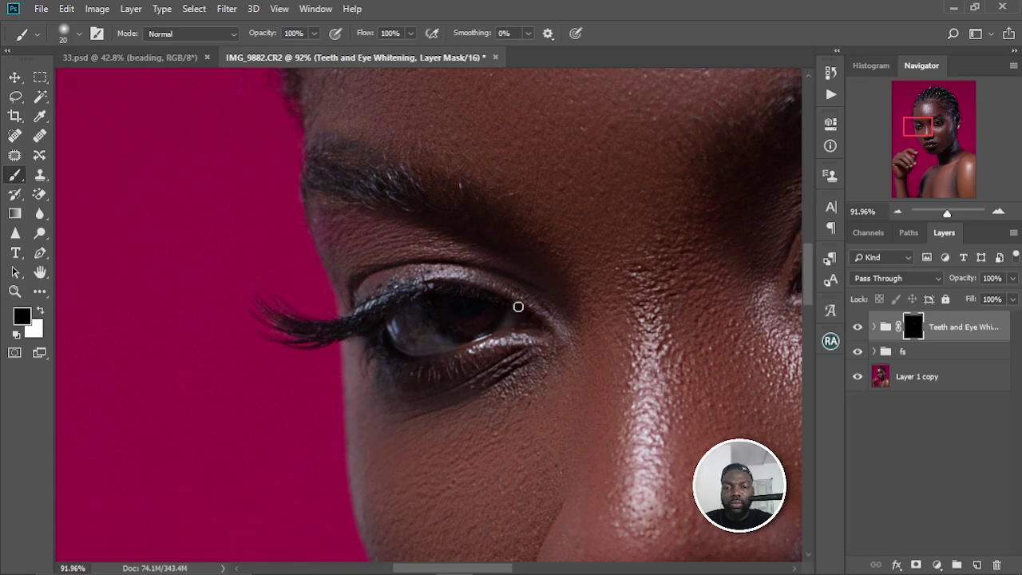
{"action": "key", "text": "x"}
{"action": "key", "text": "bracketright"}
{"action": "scroll", "coordinate": [509, 278], "scroll_direction": "down", "scroll_amount": 5}
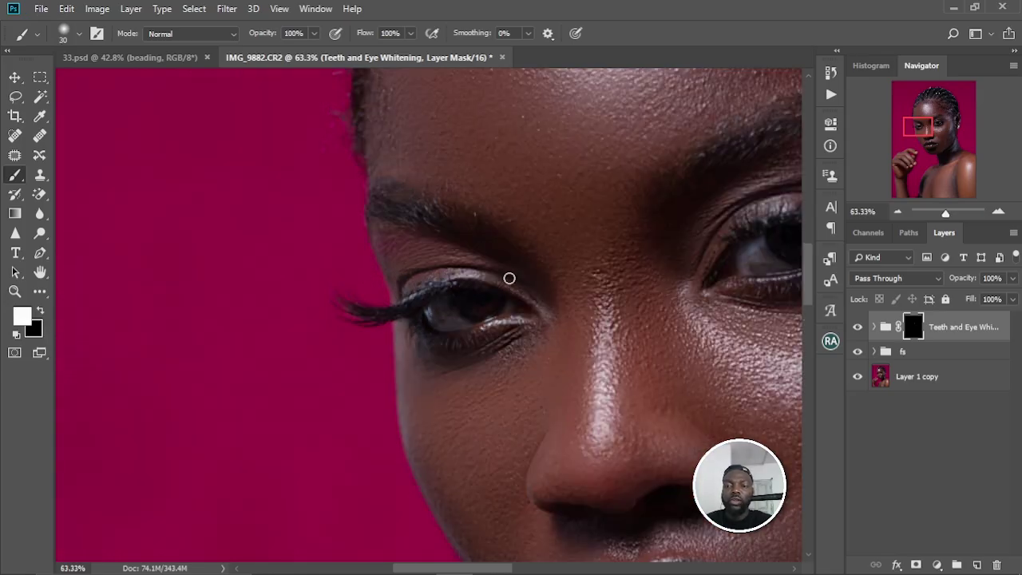
{"action": "left_click_drag", "start_coordinate": [593, 296], "coordinate": [429, 280]}
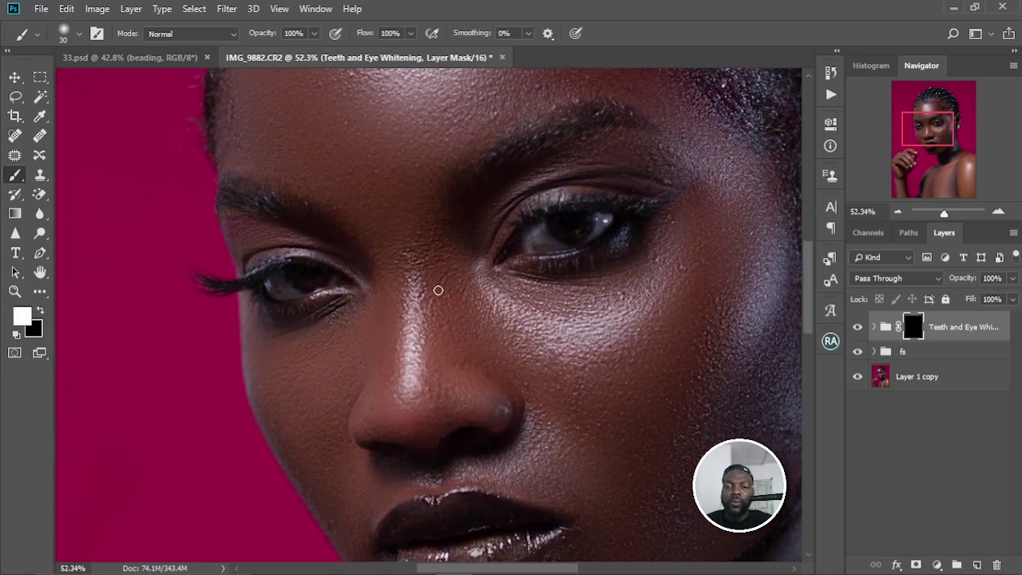
- Add a Curves adjustment inside the Teeth and Eye Whitening group and raise the RGB midtones to brighten the eyes
{"action": "left_click", "coordinate": [876, 327]}
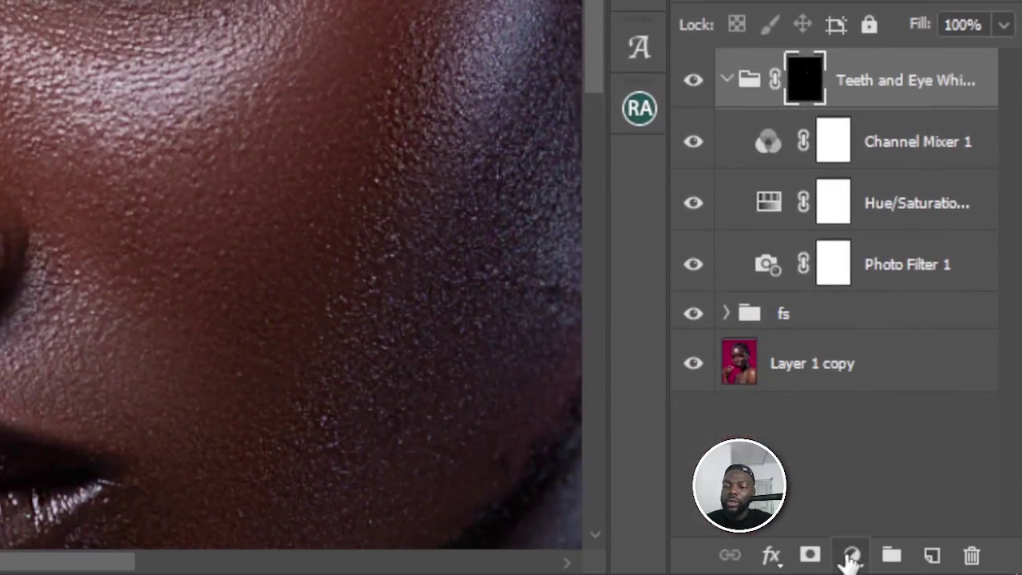
{"action": "left_click", "coordinate": [851, 557]}
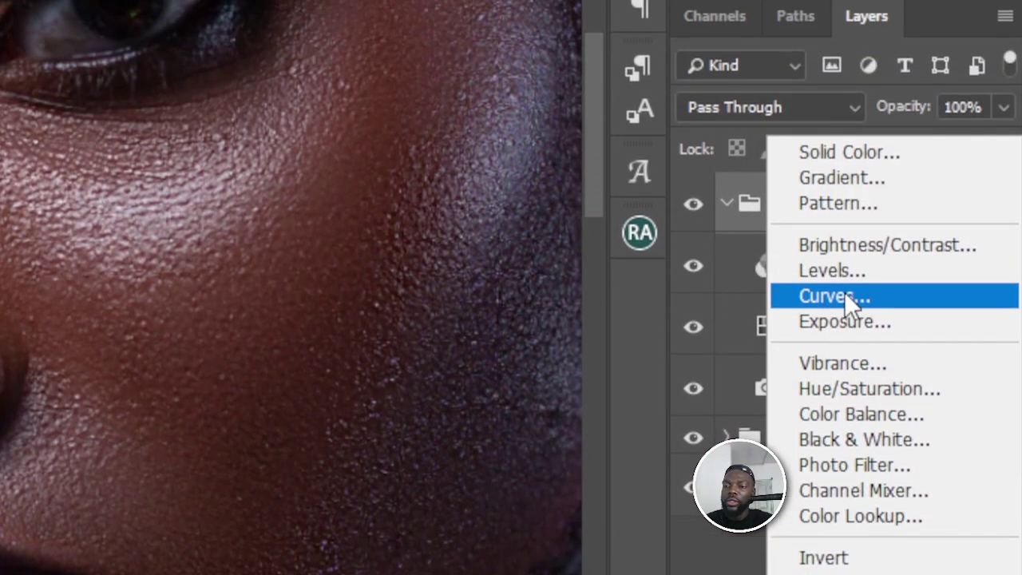
{"action": "left_click", "coordinate": [844, 172]}
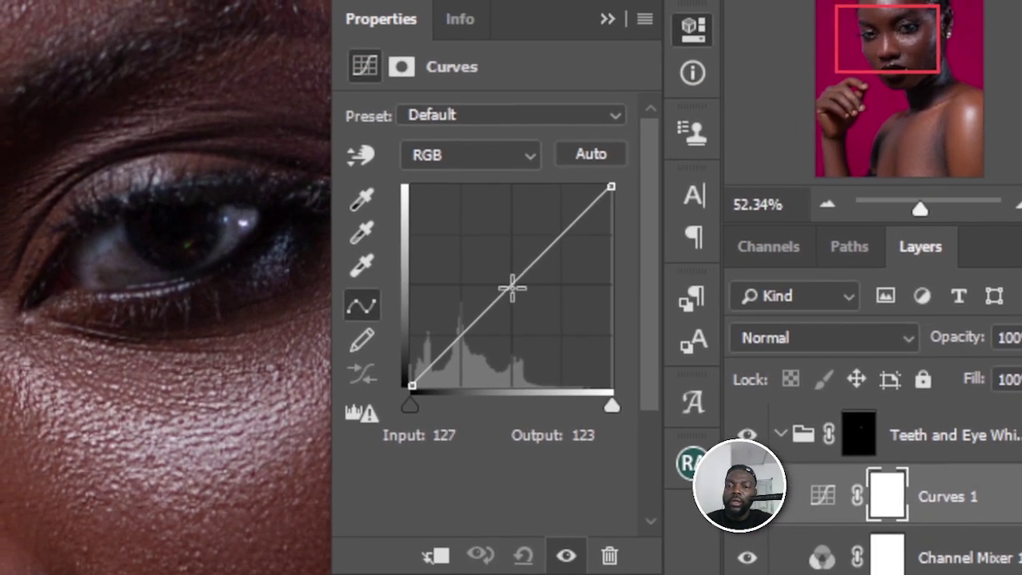
{"action": "left_click", "coordinate": [459, 113]}
{"action": "left_click_drag", "start_coordinate": [512, 288], "coordinate": [500, 276]}
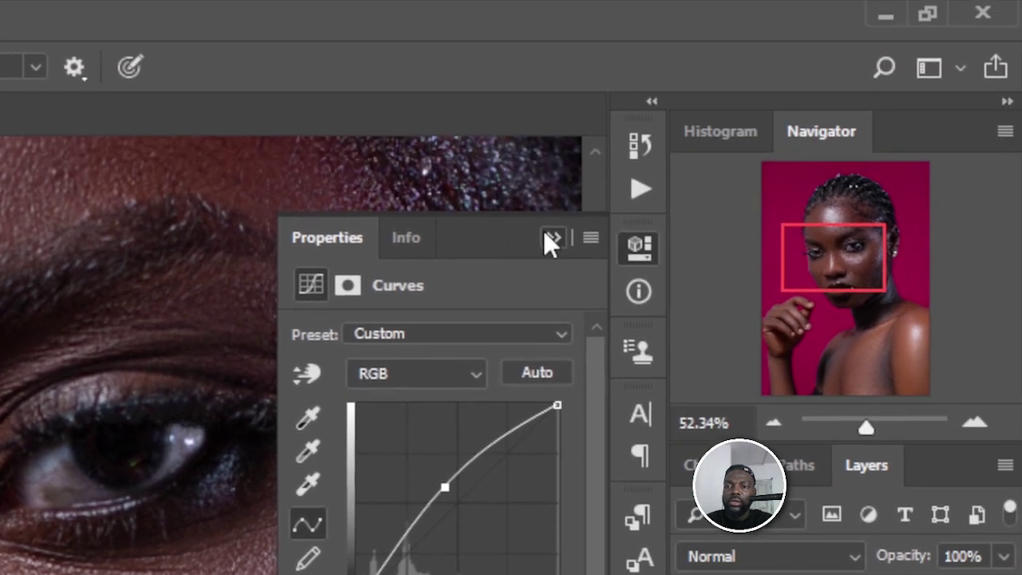
{"action": "left_click", "coordinate": [550, 239]}
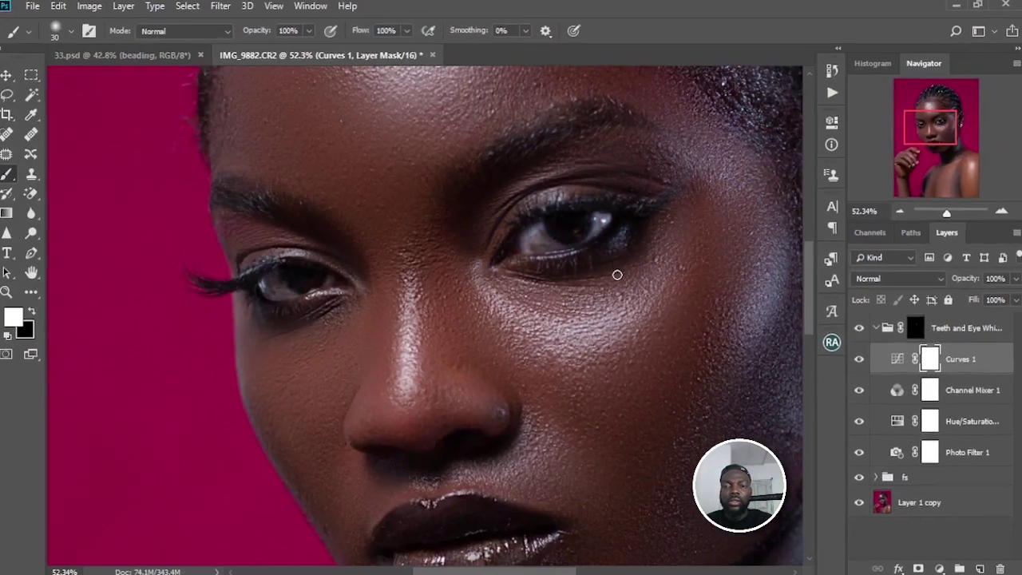
- Compare the eyes with and without the Curves adjustment and the whole whitening group, in full view and close up
{"action": "left_click", "coordinate": [859, 360]}
{"action": "left_click", "coordinate": [859, 360]}
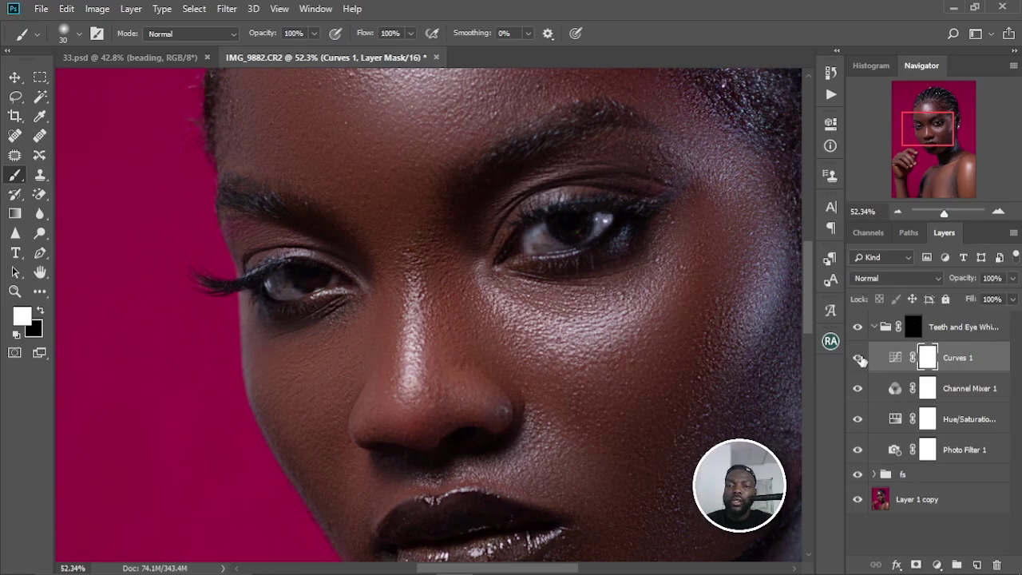
{"action": "left_click", "coordinate": [859, 359]}
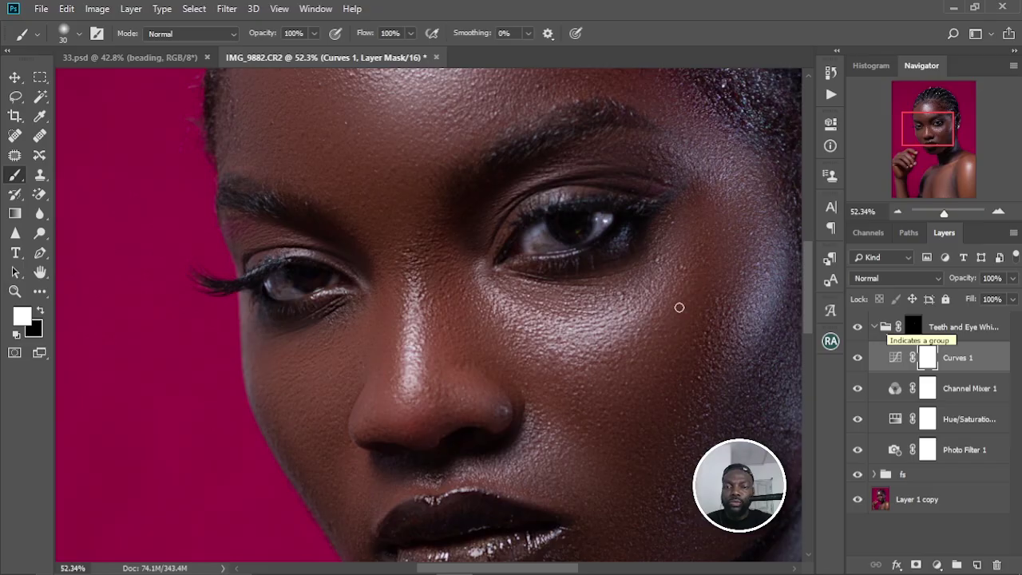
{"action": "key", "text": "ctrl+0"}
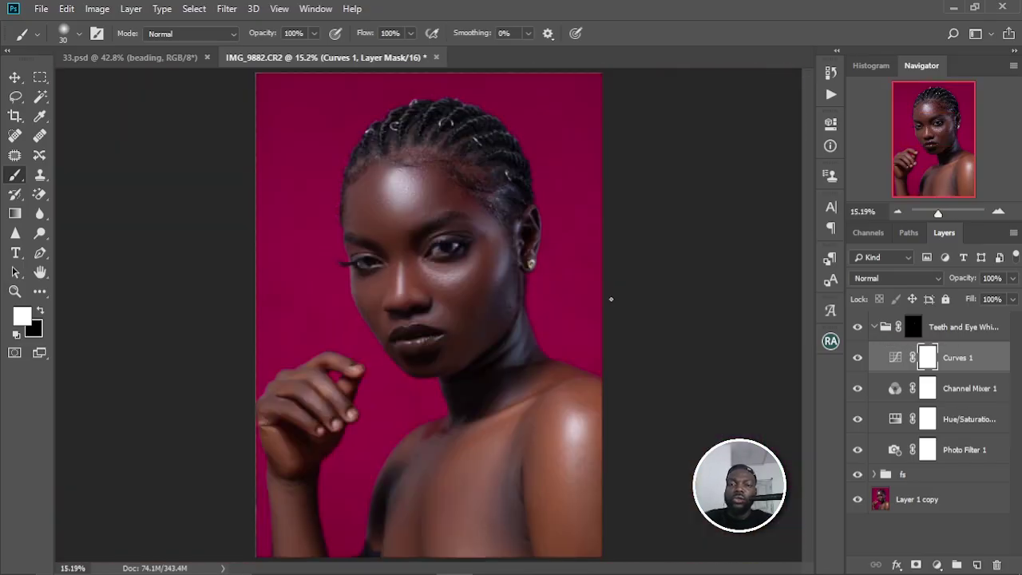
{"action": "left_click", "coordinate": [858, 328]}
{"action": "left_click", "coordinate": [859, 328]}
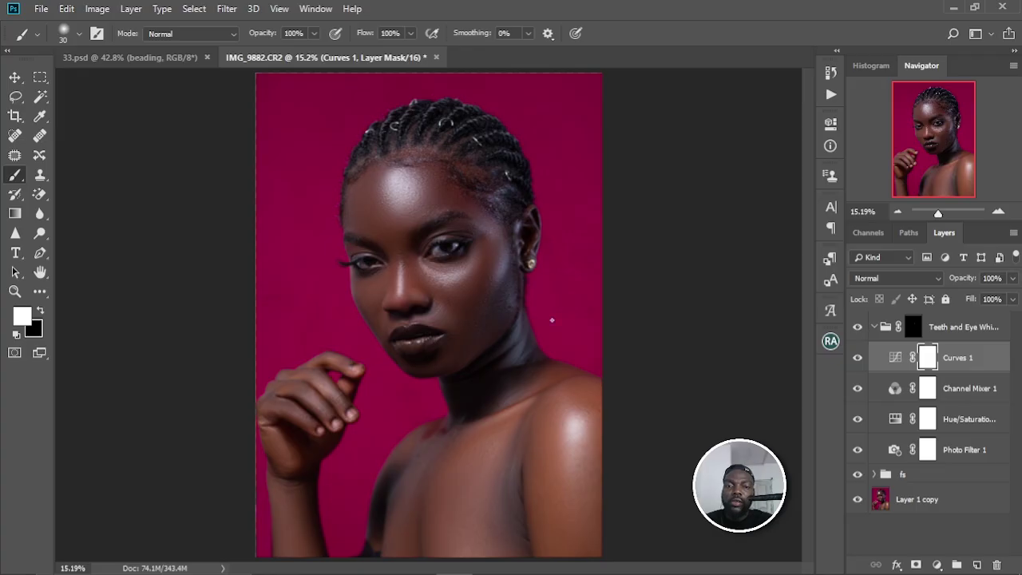
{"action": "scroll", "coordinate": [453, 258], "scroll_direction": "up", "scroll_amount": 6}
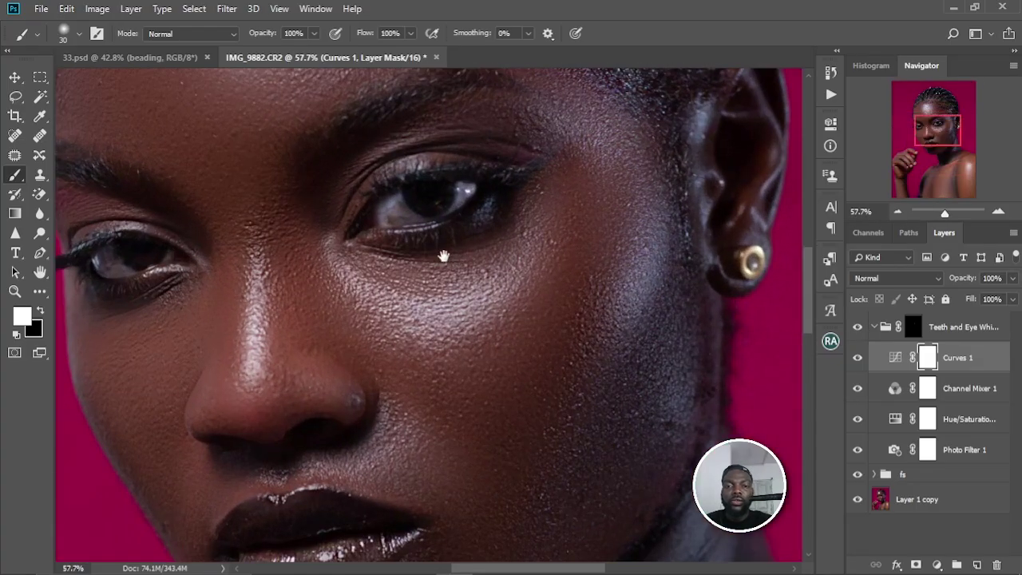
{"action": "left_click_drag", "start_coordinate": [444, 255], "coordinate": [486, 280]}
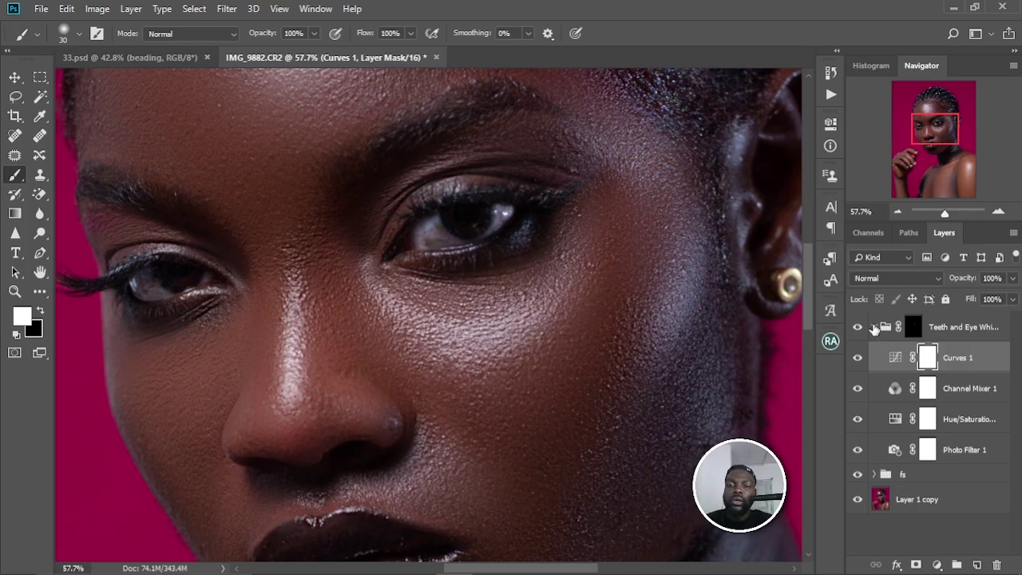
- Reduce the opacity of the Curves adjustment in the Teeth and Eye Whitening group to 76%
{"action": "left_click", "coordinate": [874, 328]}
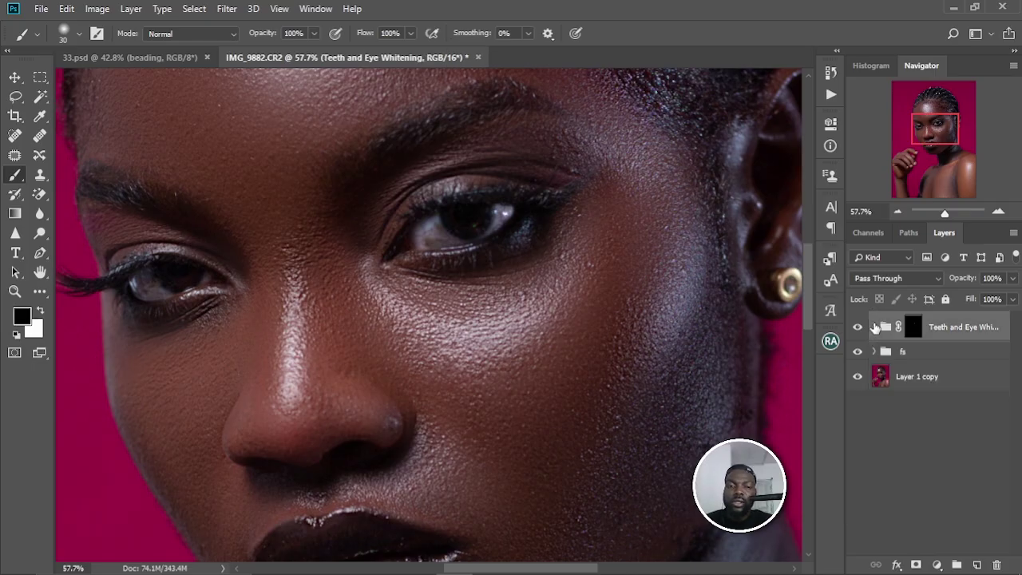
{"action": "left_click", "coordinate": [873, 328]}
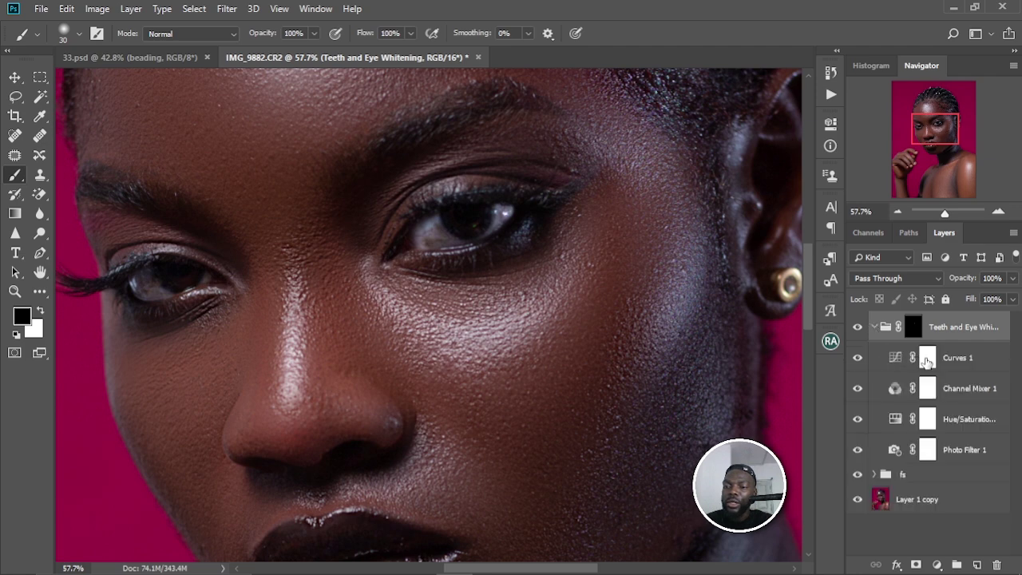
{"action": "left_click", "coordinate": [958, 361]}
{"action": "left_click_drag", "start_coordinate": [966, 278], "coordinate": [946, 279]}
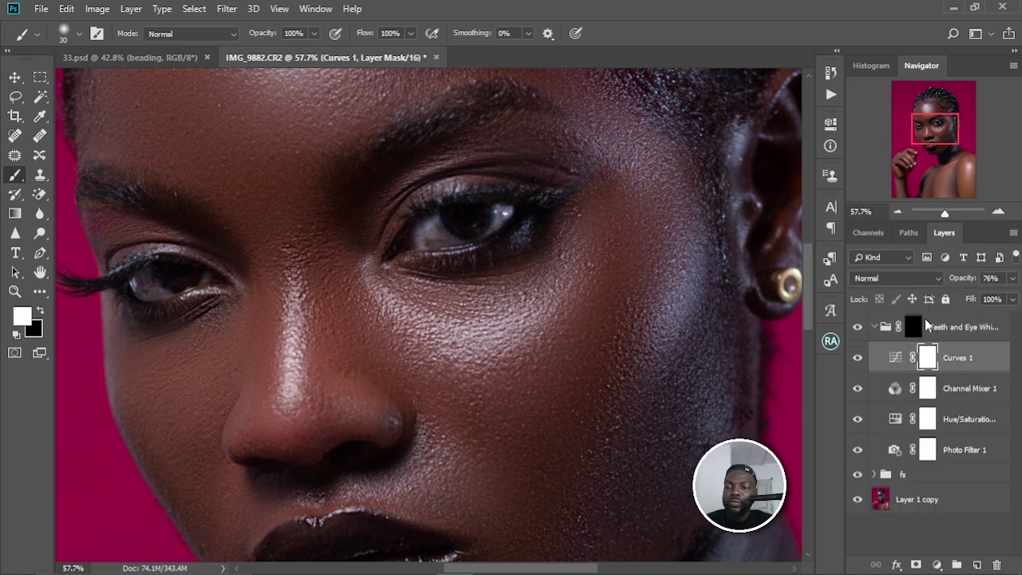
{"action": "left_click", "coordinate": [874, 328]}
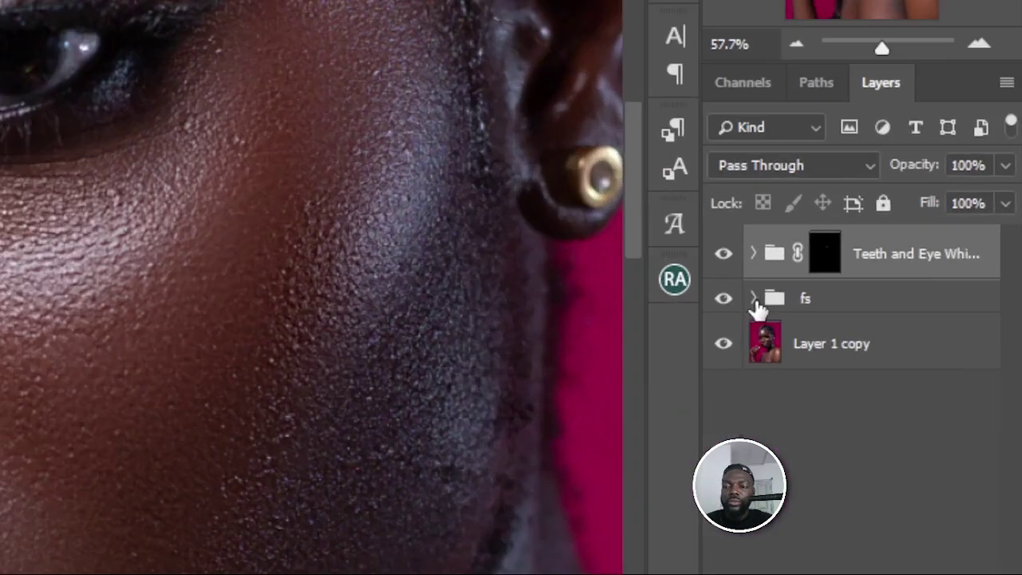
- Heal the veins in the white of the eye nearer the ear on the texture layer with the Spot Healing Brush at 15 to 20
{"action": "left_click", "coordinate": [874, 352]}
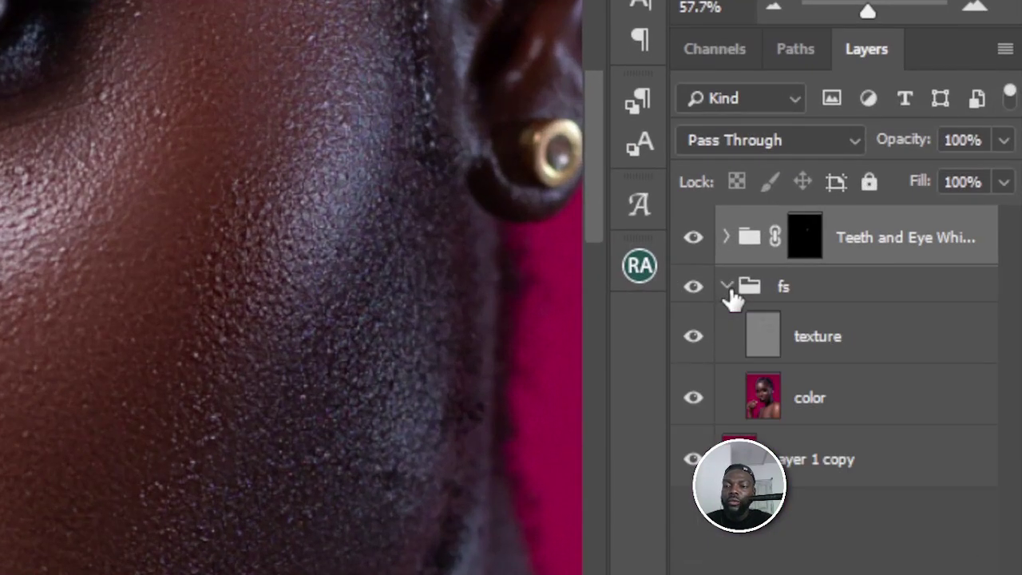
{"action": "left_click", "coordinate": [832, 294]}
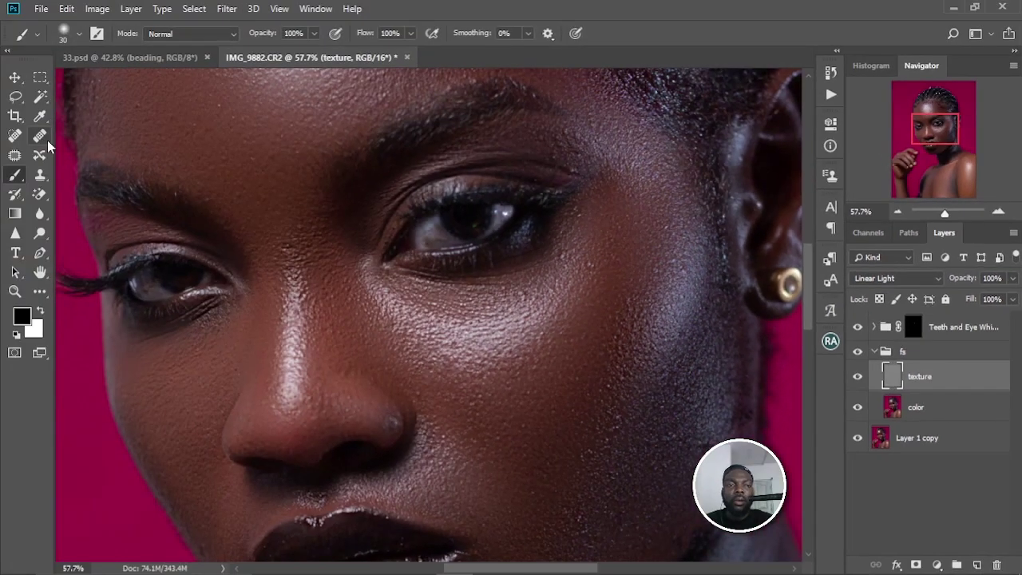
{"action": "left_click", "coordinate": [14, 137]}
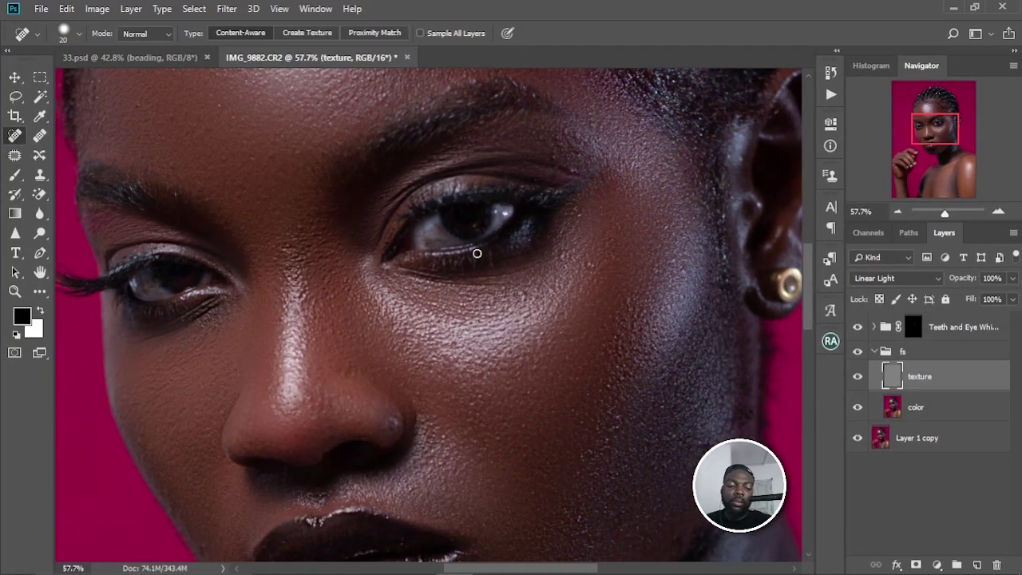
{"action": "scroll", "coordinate": [476, 253], "scroll_direction": "up", "scroll_amount": 3}
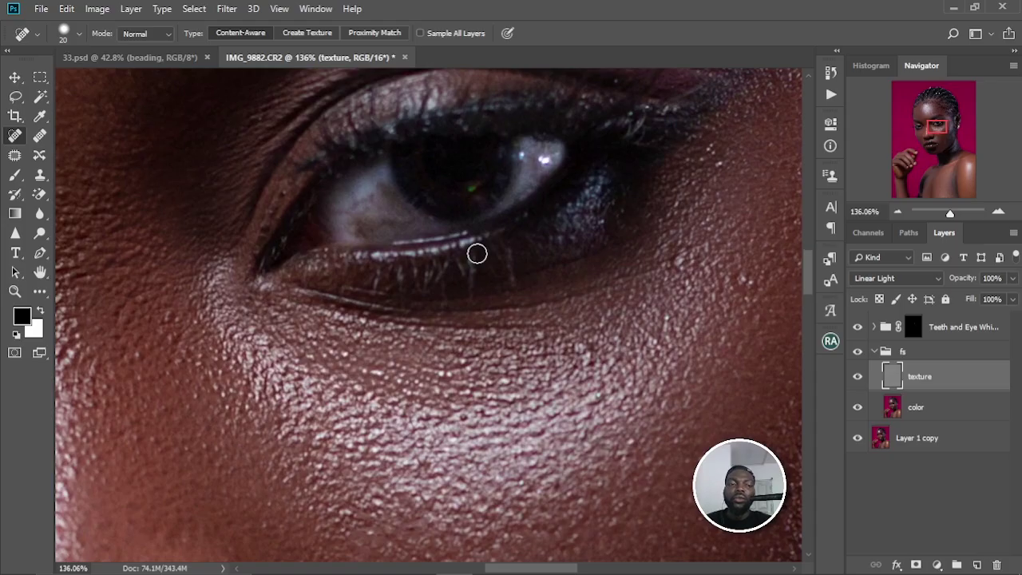
{"action": "left_click_drag", "start_coordinate": [406, 303], "coordinate": [531, 308]}
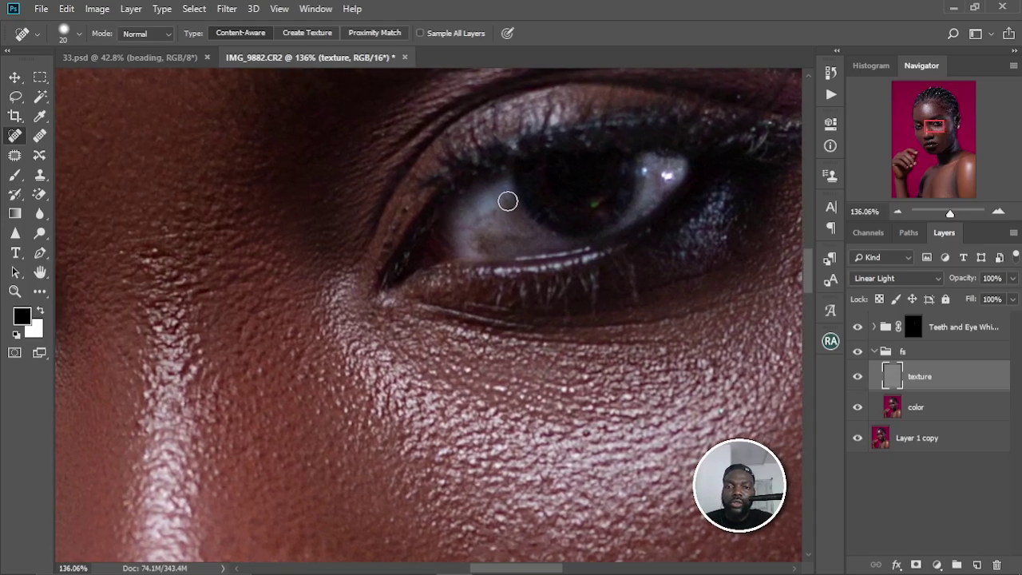
{"action": "mouse_move", "coordinate": [503, 200]}
{"action": "left_mouse_down"}
{"action": "mouse_move", "coordinate": [487, 223]}
{"action": "mouse_move", "coordinate": [493, 247]}
{"action": "mouse_move", "coordinate": [484, 224]}
{"action": "mouse_move", "coordinate": [486, 247]}
{"action": "left_mouse_up"}
{"action": "key", "text": "bracketleft"}
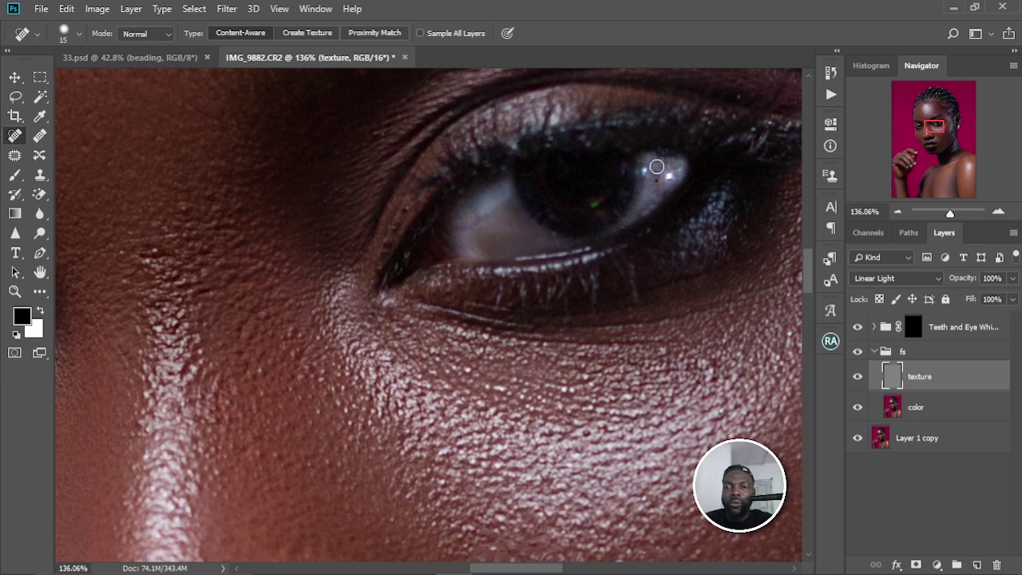
- Heal the blemishes in the white of the other eye on the texture layer with the Spot Healing Brush at 25
{"action": "scroll", "coordinate": [456, 347], "scroll_direction": "left", "scroll_amount": 6}
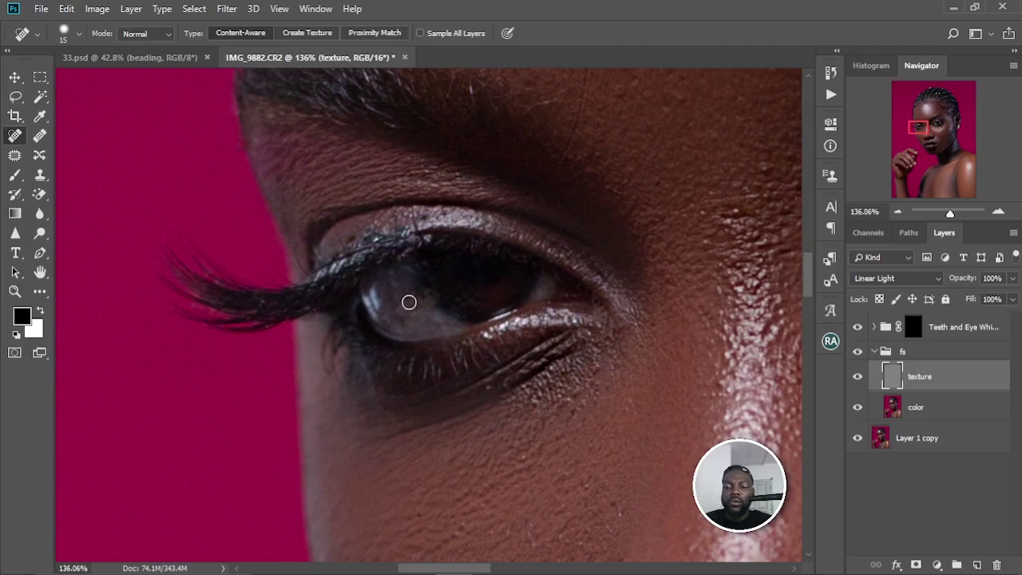
{"action": "key", "text": "bracketright"}
{"action": "key", "text": "bracketright"}
{"action": "mouse_move", "coordinate": [406, 322]}
{"action": "left_mouse_down"}
{"action": "mouse_move", "coordinate": [387, 319]}
{"action": "mouse_move", "coordinate": [404, 322]}
{"action": "left_mouse_up"}
{"action": "mouse_move", "coordinate": [413, 283]}
{"action": "left_mouse_down"}
{"action": "mouse_move", "coordinate": [435, 313]}
{"action": "mouse_move", "coordinate": [415, 290]}
{"action": "mouse_move", "coordinate": [438, 321]}
{"action": "mouse_move", "coordinate": [408, 312]}
{"action": "left_mouse_up"}
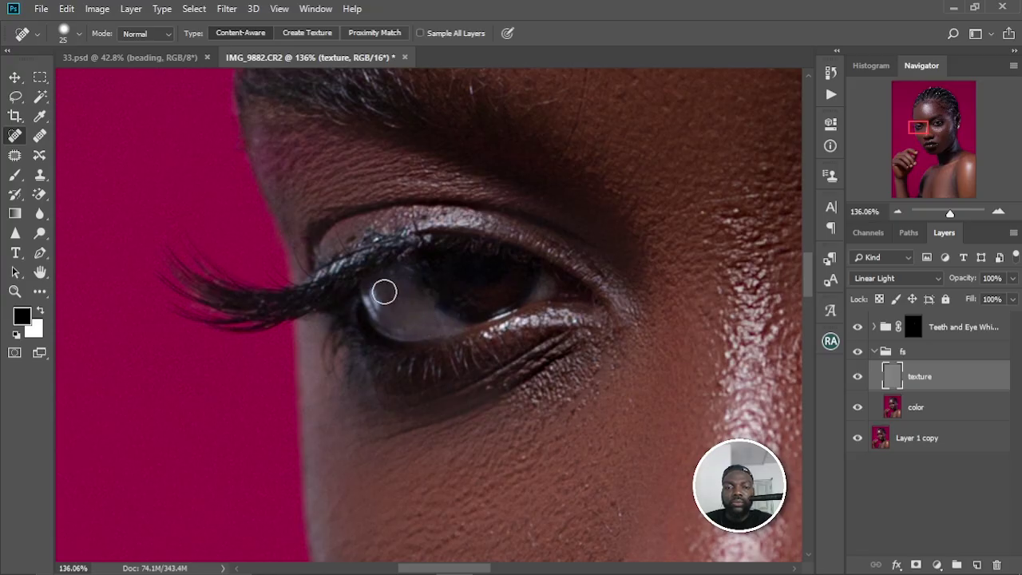
{"action": "scroll", "coordinate": [532, 221], "scroll_direction": "down", "scroll_amount": 6}
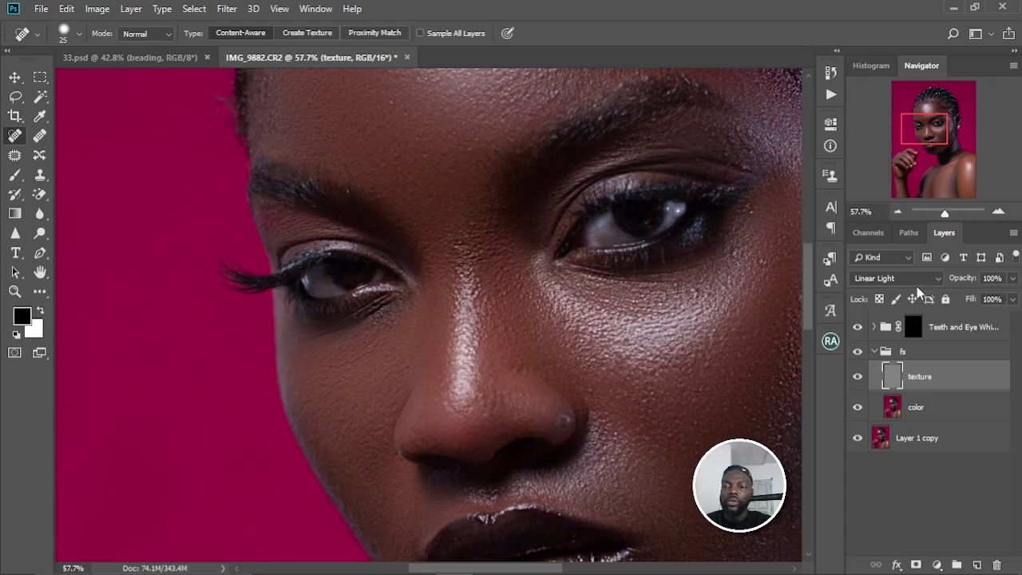
- Blend the tones in the white of the eye nearer the ear on the color layer, using the Mixer Brush at 30
{"action": "left_click", "coordinate": [875, 351]}
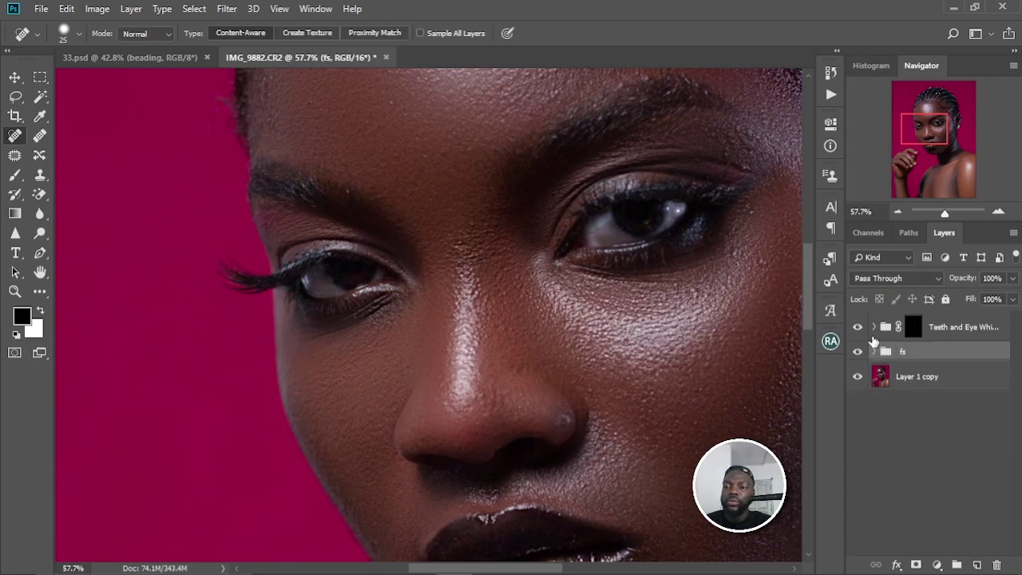
{"action": "left_click", "coordinate": [858, 327]}
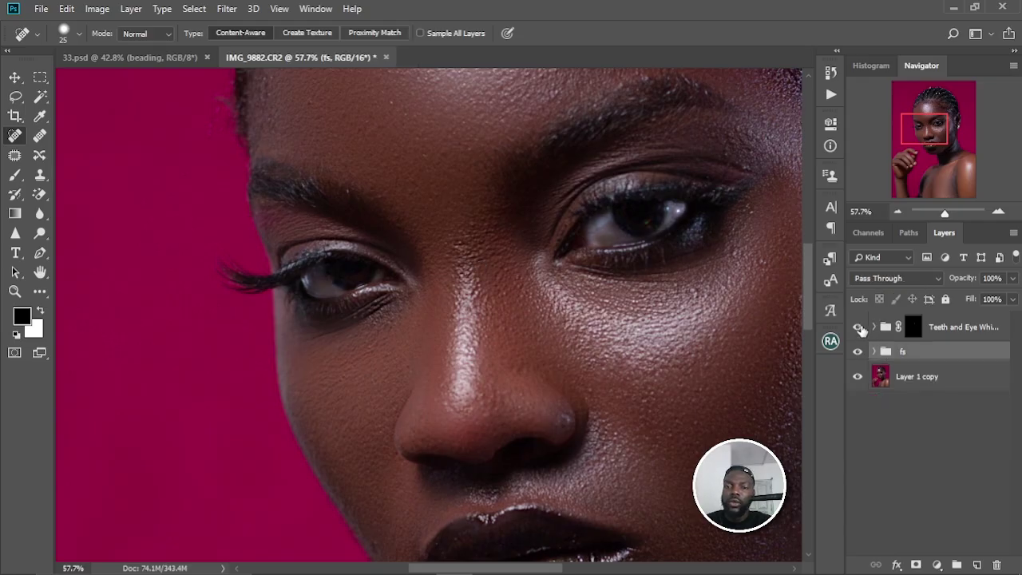
{"action": "left_click", "coordinate": [876, 352]}
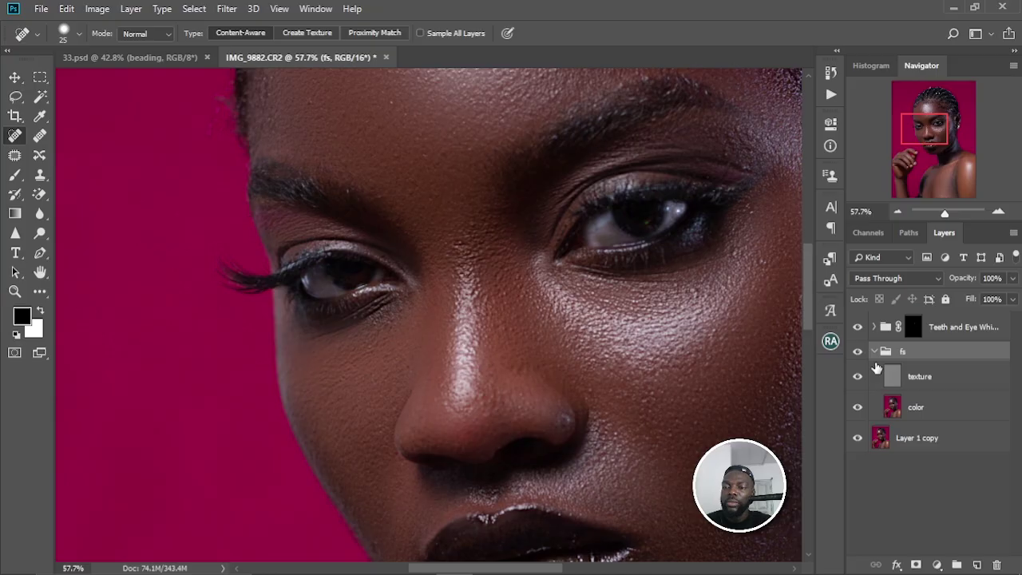
{"action": "left_click", "coordinate": [920, 407]}
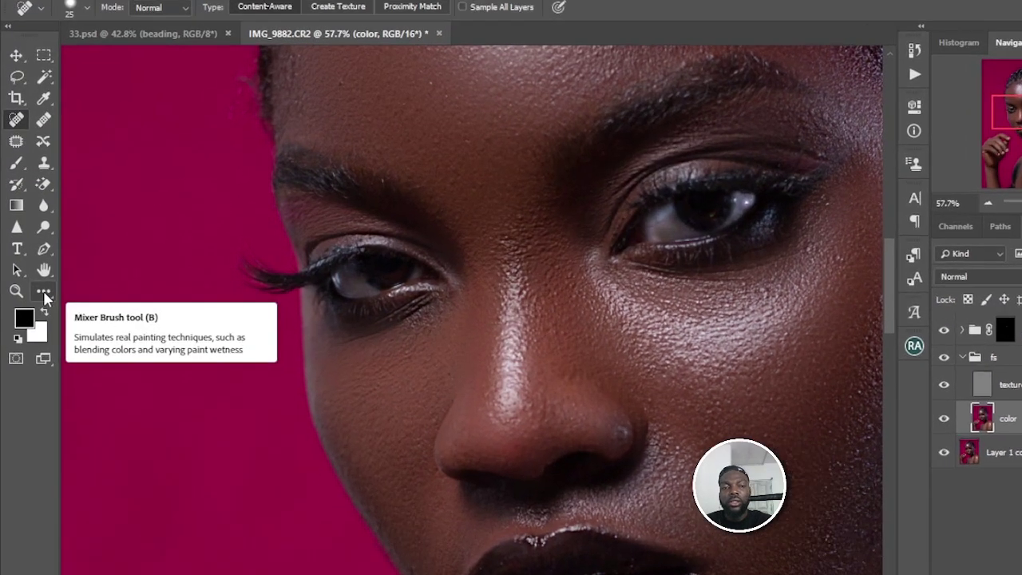
{"action": "left_click", "coordinate": [40, 293]}
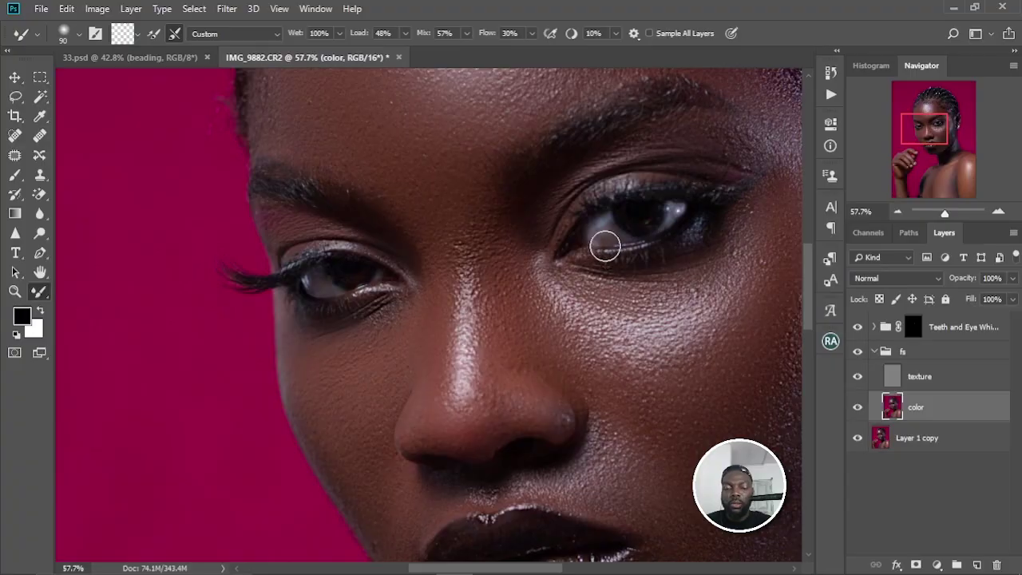
{"action": "scroll", "coordinate": [606, 246], "scroll_direction": "up", "scroll_amount": 5}
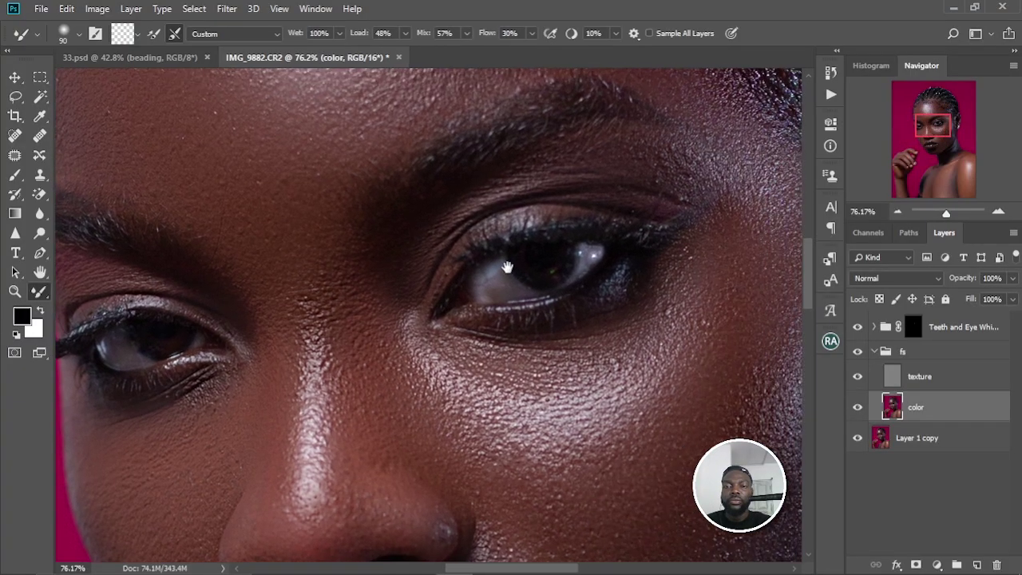
{"action": "key", "text": "bracketleft"}
{"action": "key", "text": "bracketleft"}
{"action": "key", "text": "bracketleft"}
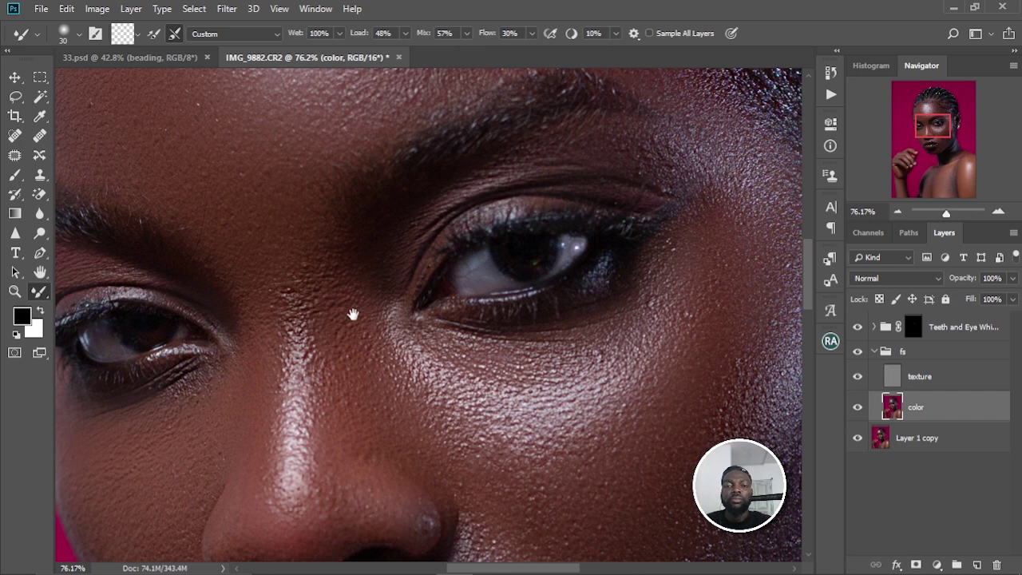
- Blend the tones in the white of the other eye on the color layer with the Mixer Brush at 30 to 35
{"action": "left_click_drag", "start_coordinate": [351, 313], "coordinate": [639, 273]}
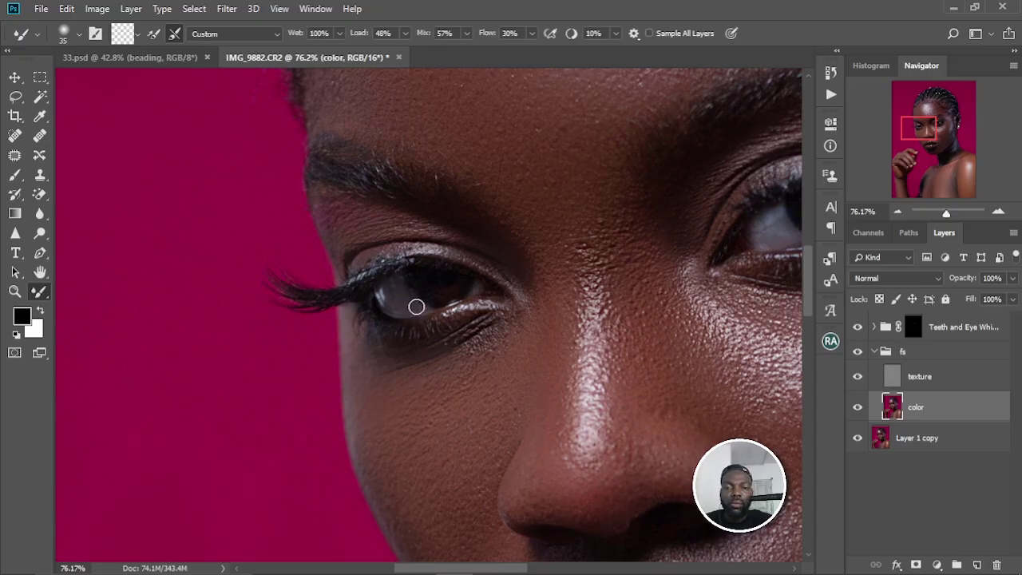
{"action": "key", "text": "bracketleft"}
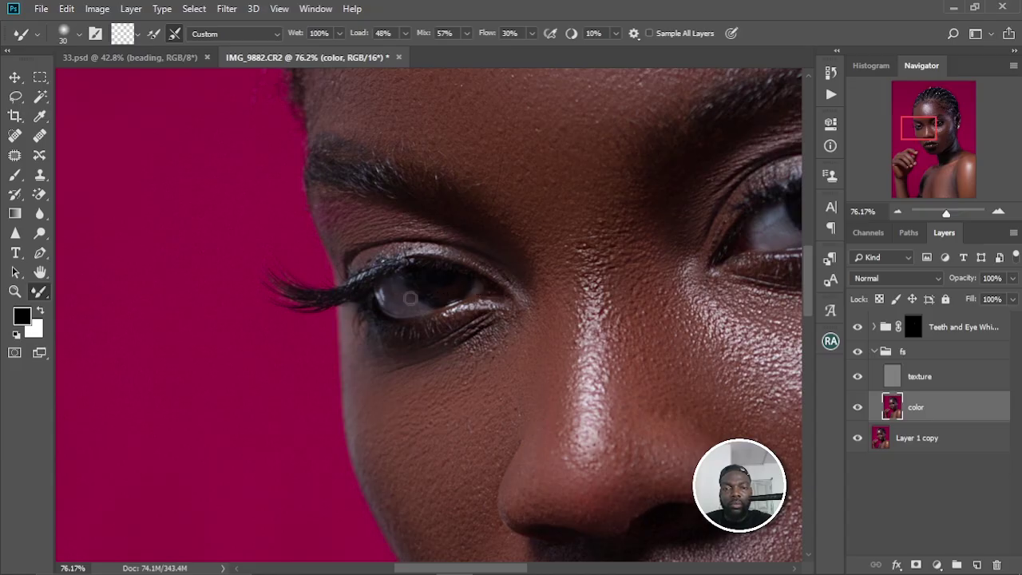
{"action": "key", "text": "bracketright"}
- Compare the portrait with and without the fs group and the Teeth and Eye Whitening group
{"action": "scroll", "coordinate": [444, 258], "scroll_direction": "down", "scroll_amount": 5}
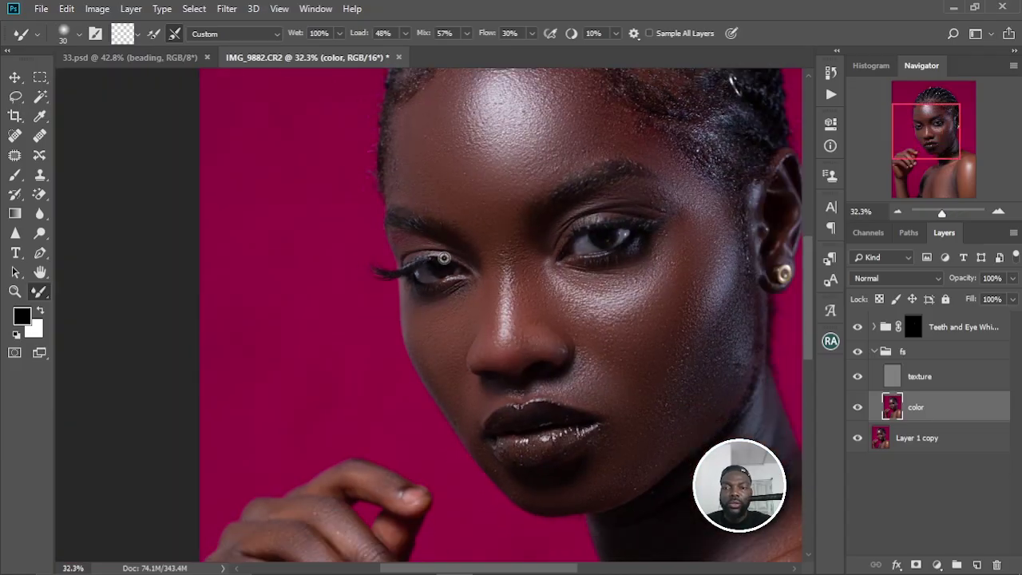
{"action": "left_click_drag", "start_coordinate": [548, 290], "coordinate": [502, 266]}
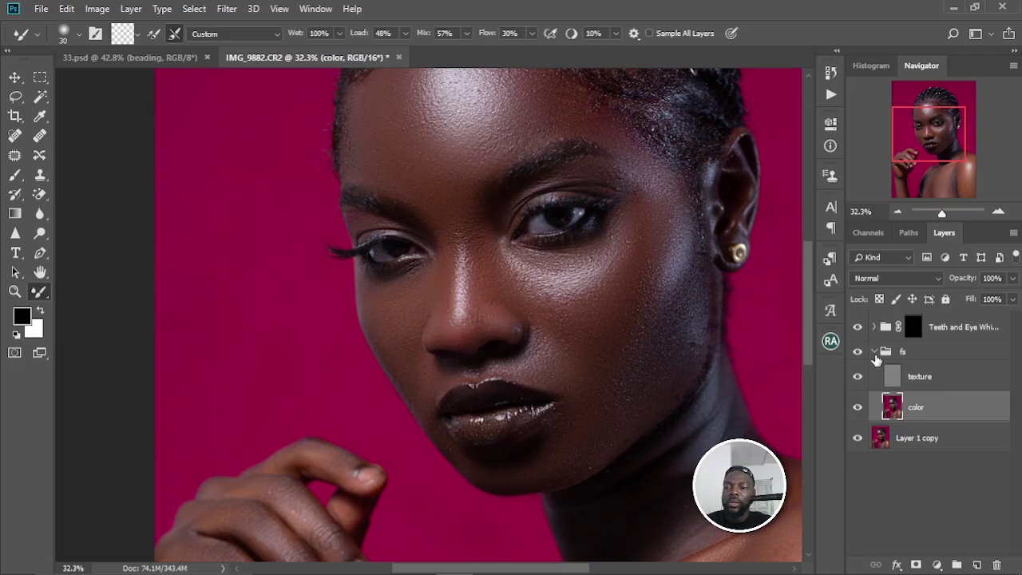
{"action": "left_click", "coordinate": [874, 352]}
{"action": "left_click", "coordinate": [860, 352]}
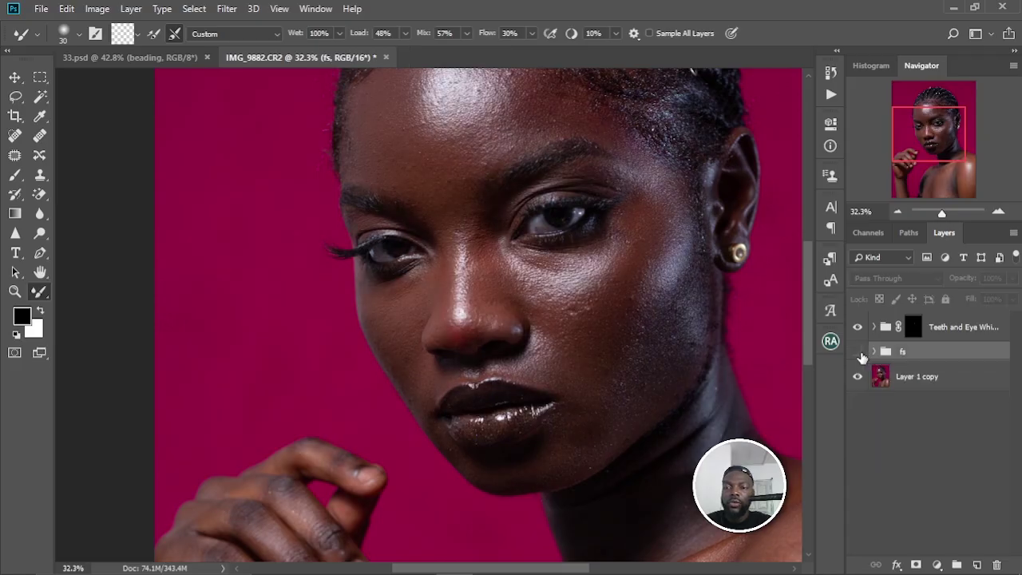
{"action": "left_click", "coordinate": [859, 353]}
{"action": "left_click", "coordinate": [857, 327]}
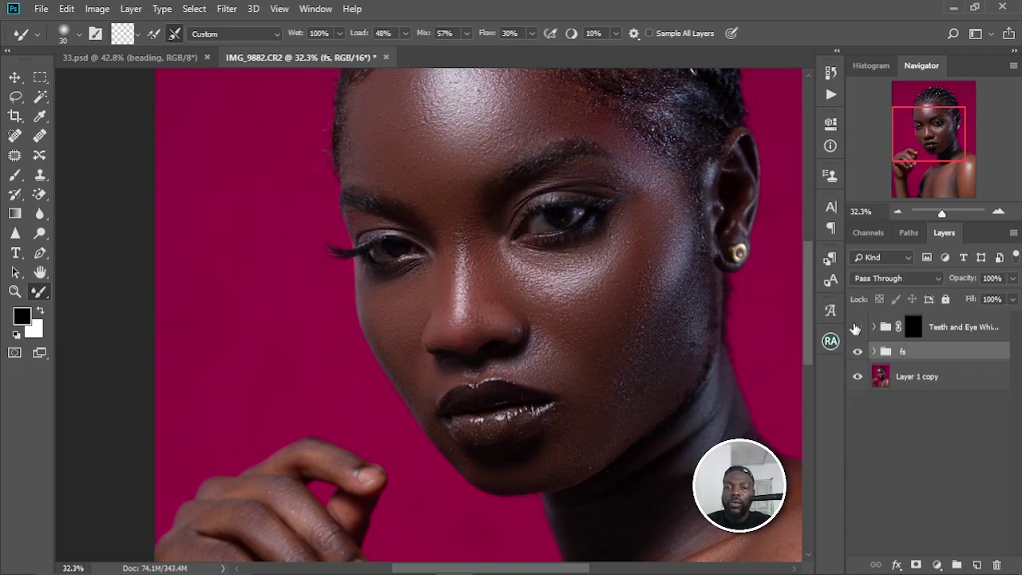
{"action": "left_click", "coordinate": [857, 327]}
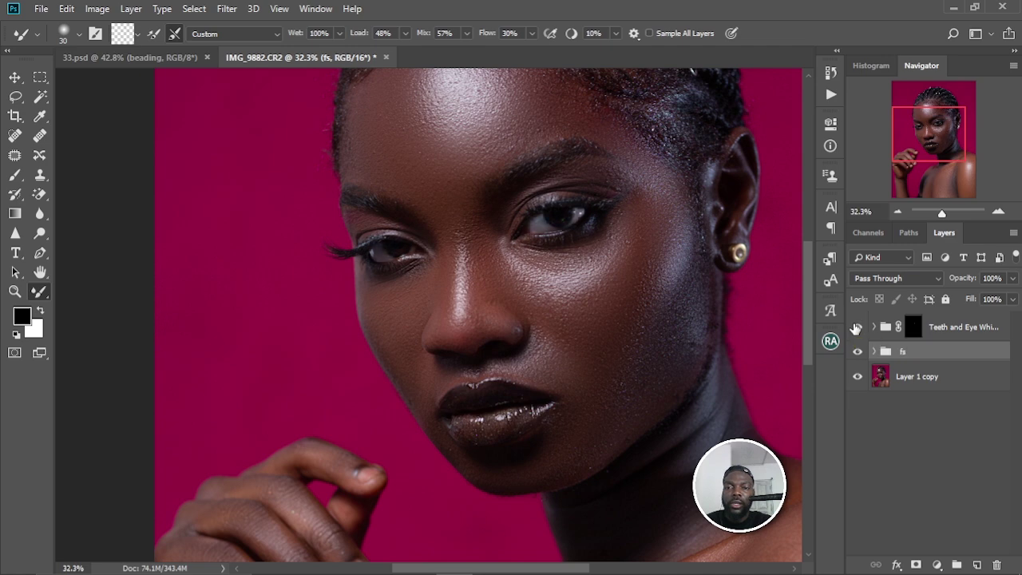
{"action": "key", "text": "ctrl+0"}
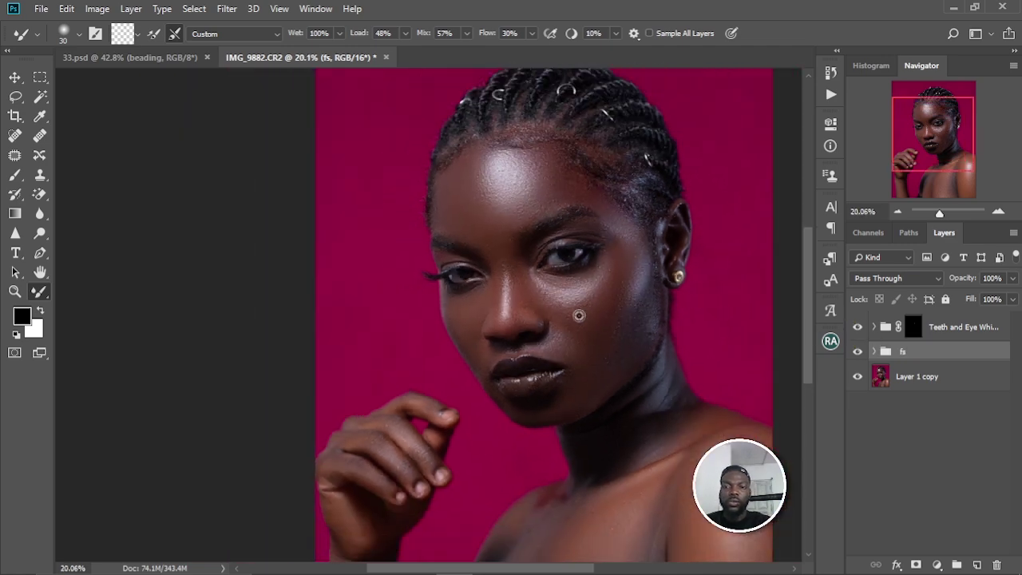
- Brighten the eyes further by raising the RGB midtone point of the Curves 1 adjustment, placing it at input 86
{"action": "scroll", "coordinate": [442, 261], "scroll_direction": "up", "scroll_amount": 4}
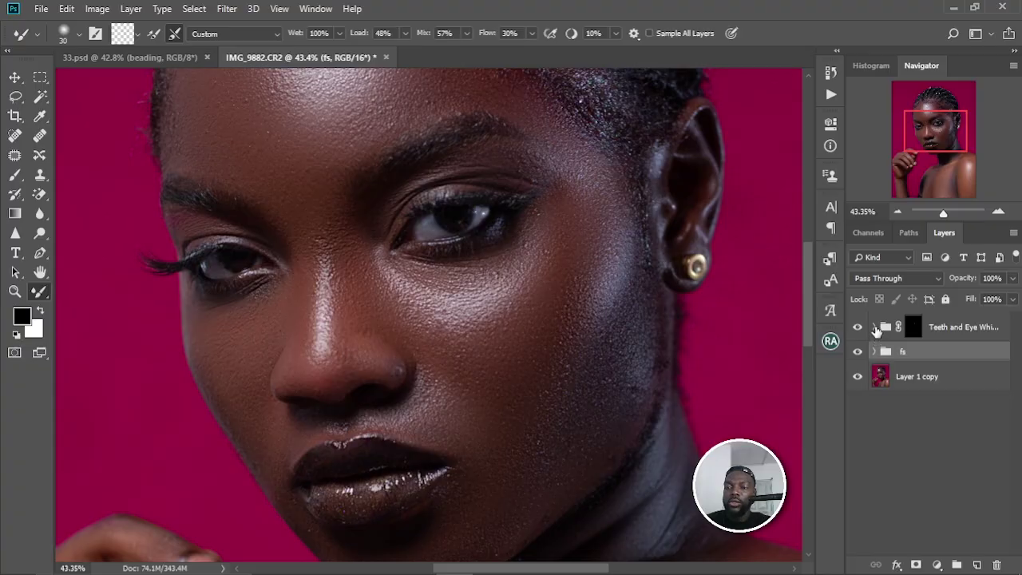
{"action": "left_click", "coordinate": [874, 328]}
{"action": "left_click", "coordinate": [894, 360]}
{"action": "left_click", "coordinate": [896, 361]}
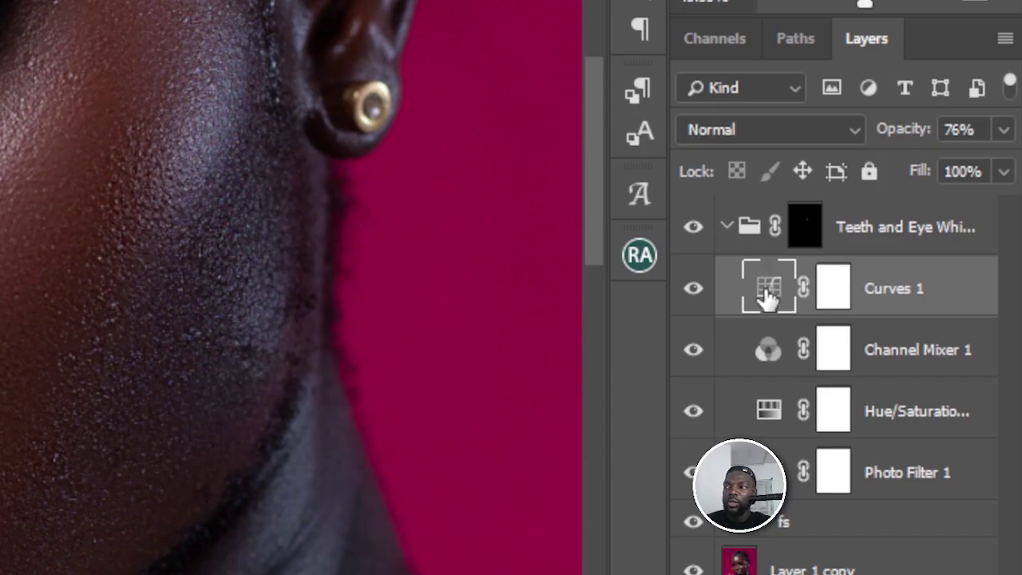
{"action": "double_click", "coordinate": [767, 297]}
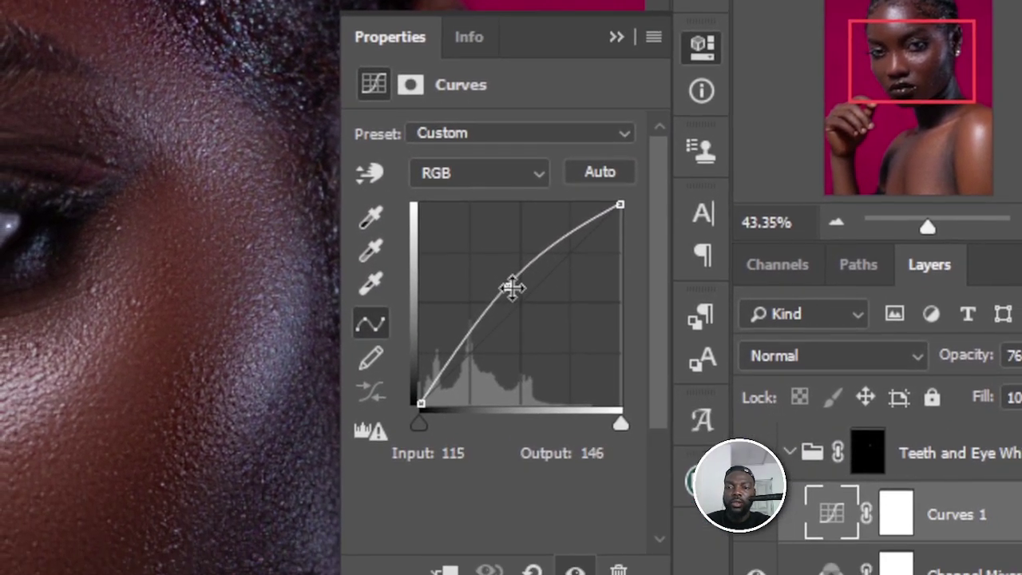
{"action": "left_click_drag", "start_coordinate": [512, 289], "coordinate": [530, 305]}
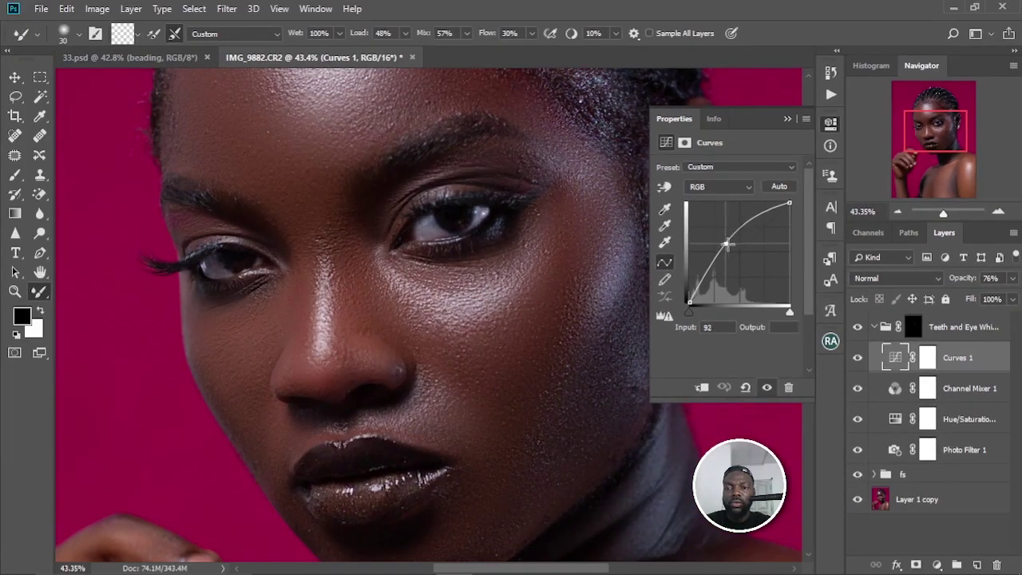
{"action": "left_click_drag", "start_coordinate": [727, 244], "coordinate": [722, 238]}
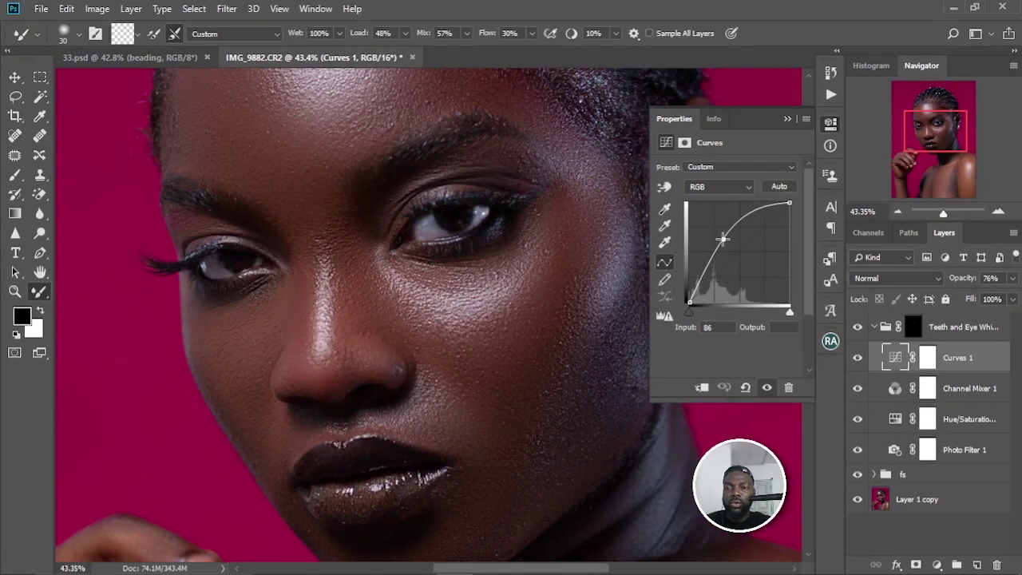
{"action": "left_click", "coordinate": [788, 119]}
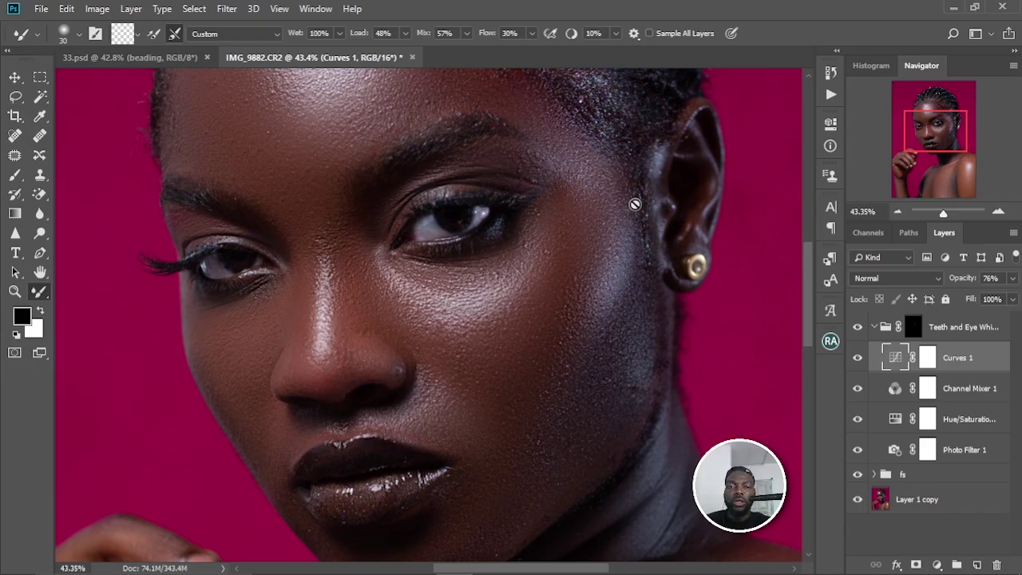
{"action": "key", "text": "ctrl+0"}
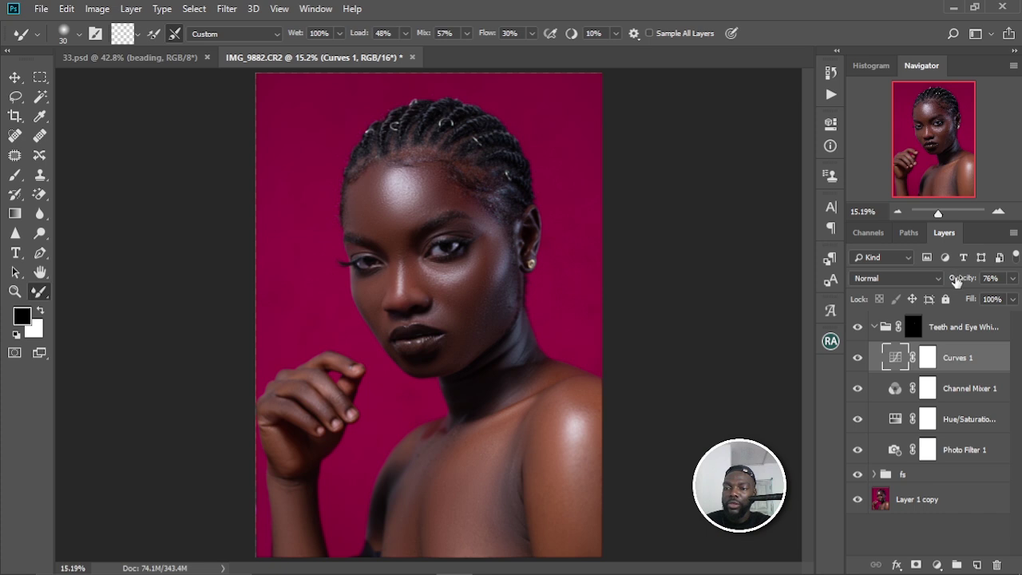
- Raise the Curves 1 adjustment layer's opacity to 100% and check the shape of its RGB curve
{"action": "left_click_drag", "start_coordinate": [956, 280], "coordinate": [991, 279]}
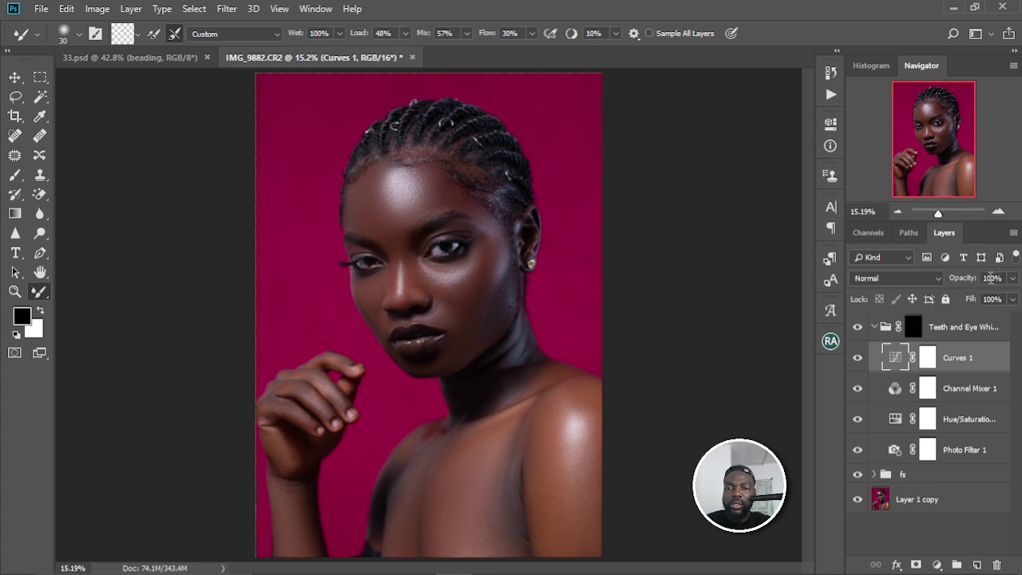
{"action": "double_click", "coordinate": [895, 357]}
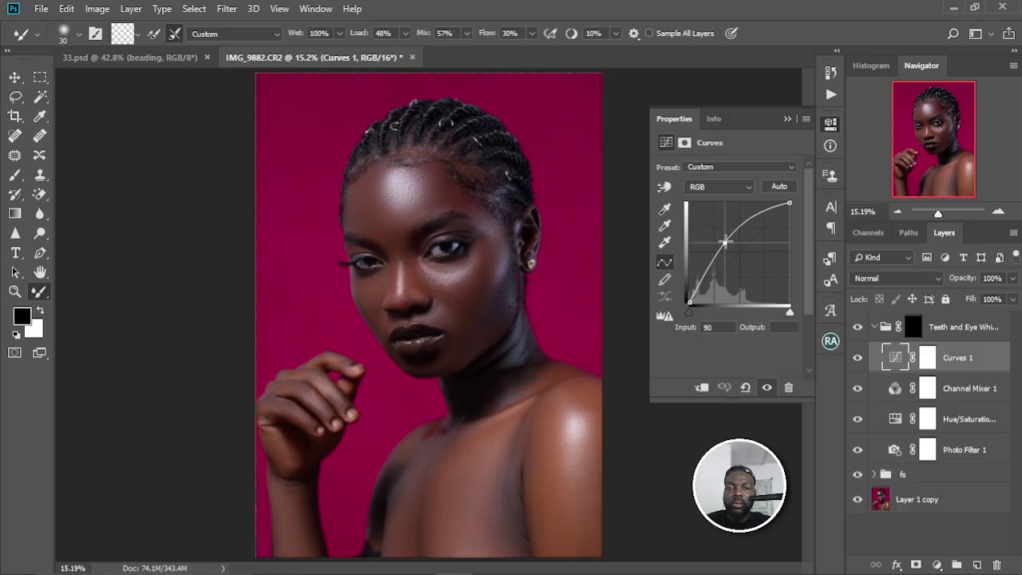
{"action": "left_click", "coordinate": [787, 118]}
- Collapse the Teeth and Eye Whitening group and touch up its mask around the eye nearer the ear with a black Brush at 45
{"action": "left_click", "coordinate": [915, 330]}
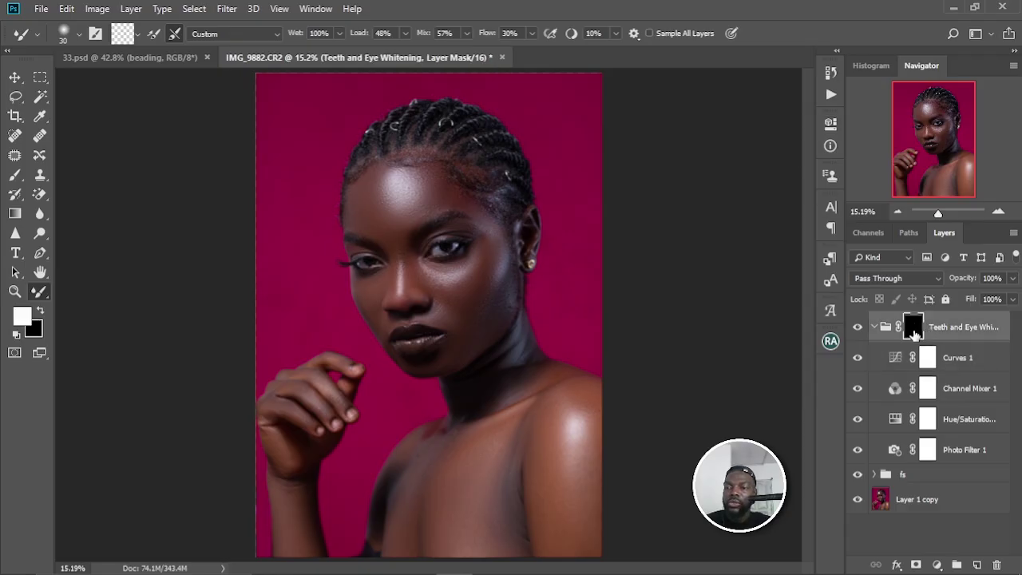
{"action": "left_click", "coordinate": [874, 327]}
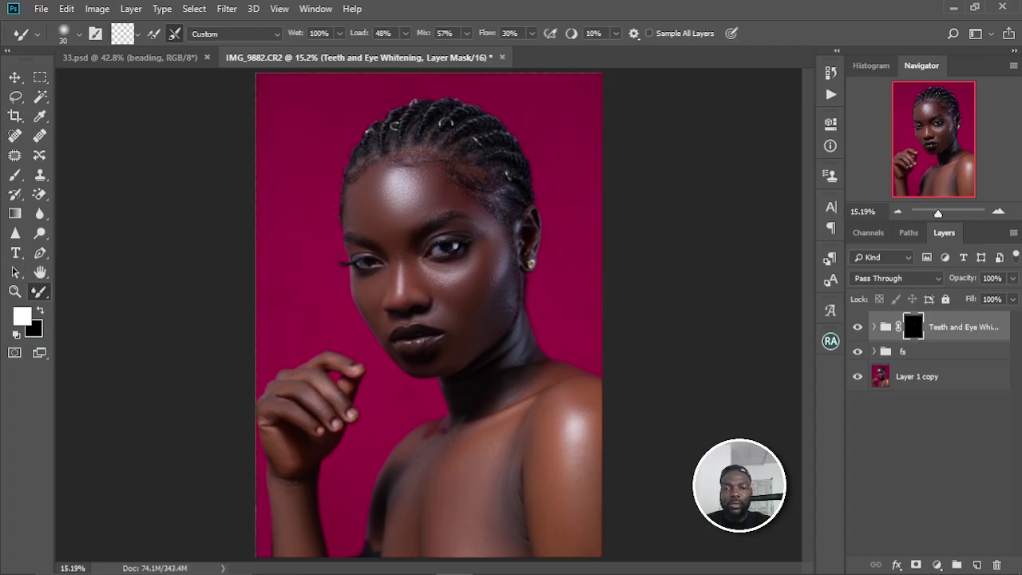
{"action": "scroll", "coordinate": [455, 246], "scroll_direction": "up", "scroll_amount": 6}
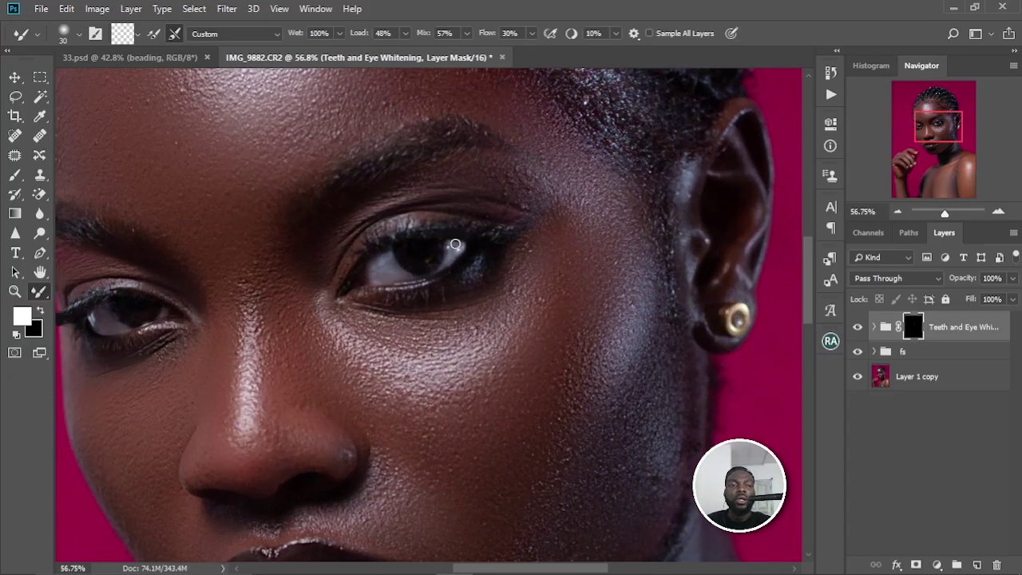
{"action": "left_click", "coordinate": [14, 175]}
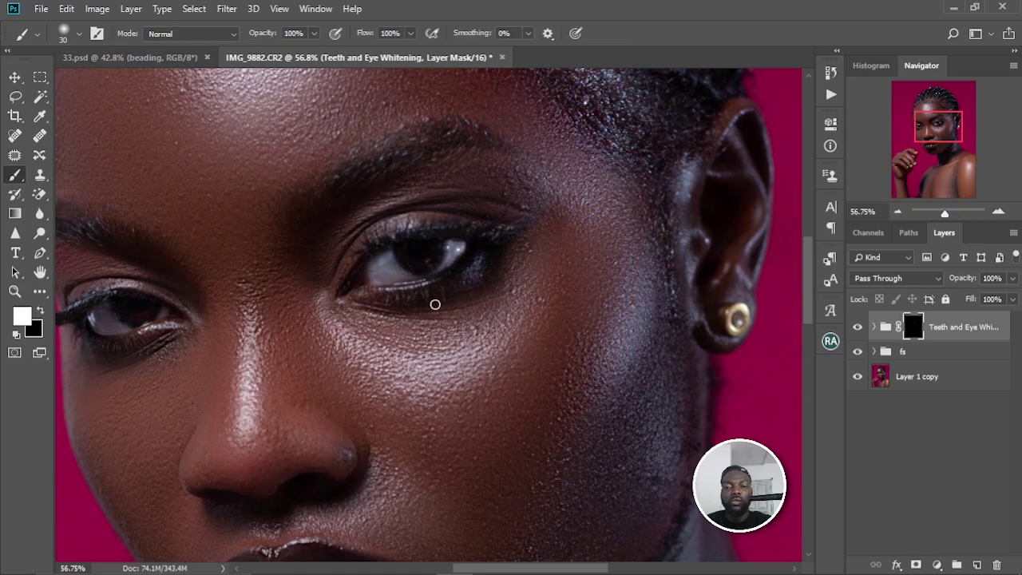
{"action": "key", "text": "bracketright"}
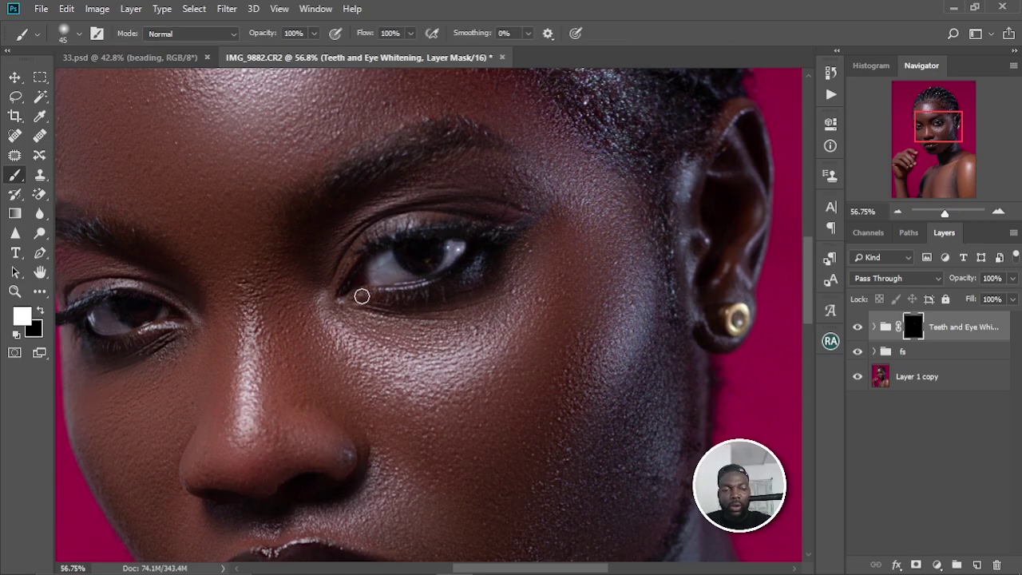
{"action": "key", "text": "x"}
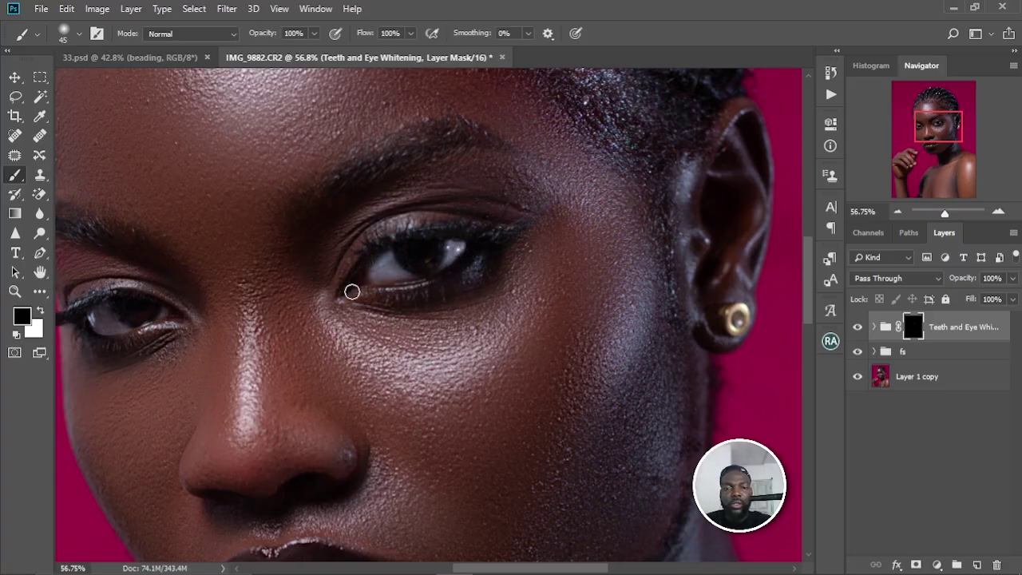
- Examine the brightened eyes and retouched skin both in the full portrait and close up
{"action": "key", "text": "ctrl+0"}
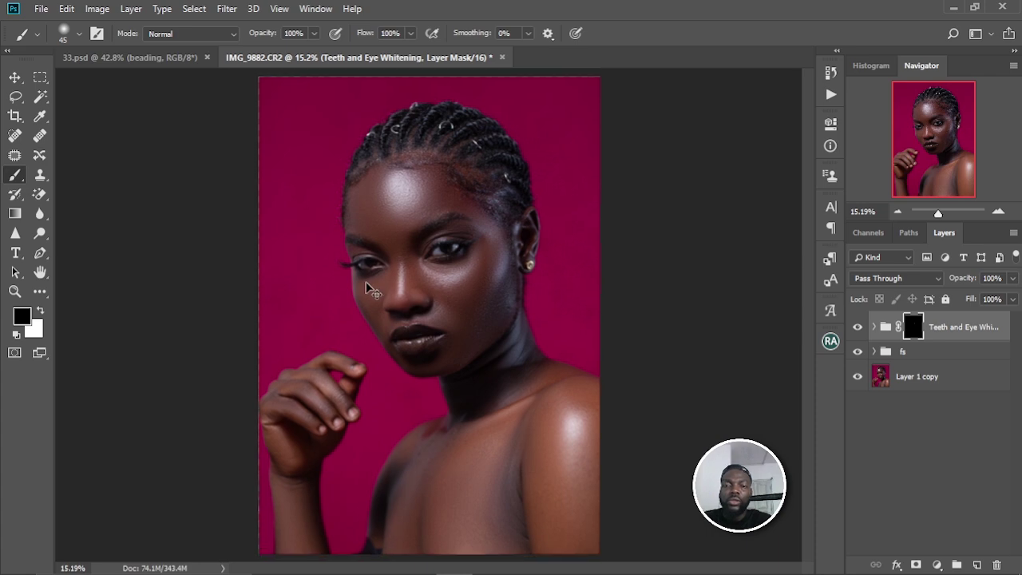
{"action": "key", "text": "ctrl+minus"}
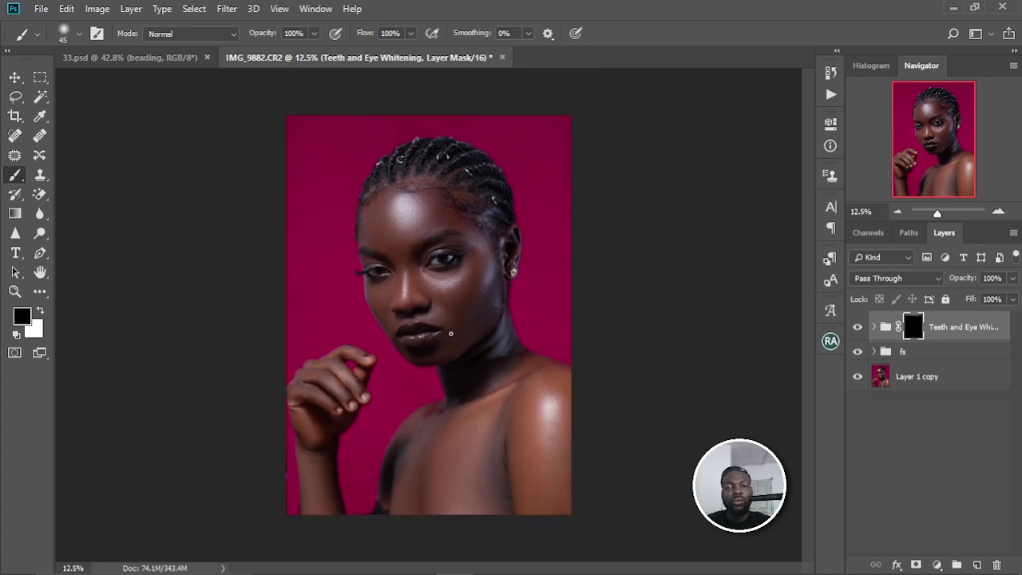
{"action": "scroll", "coordinate": [458, 279], "scroll_direction": "up", "scroll_amount": 5}
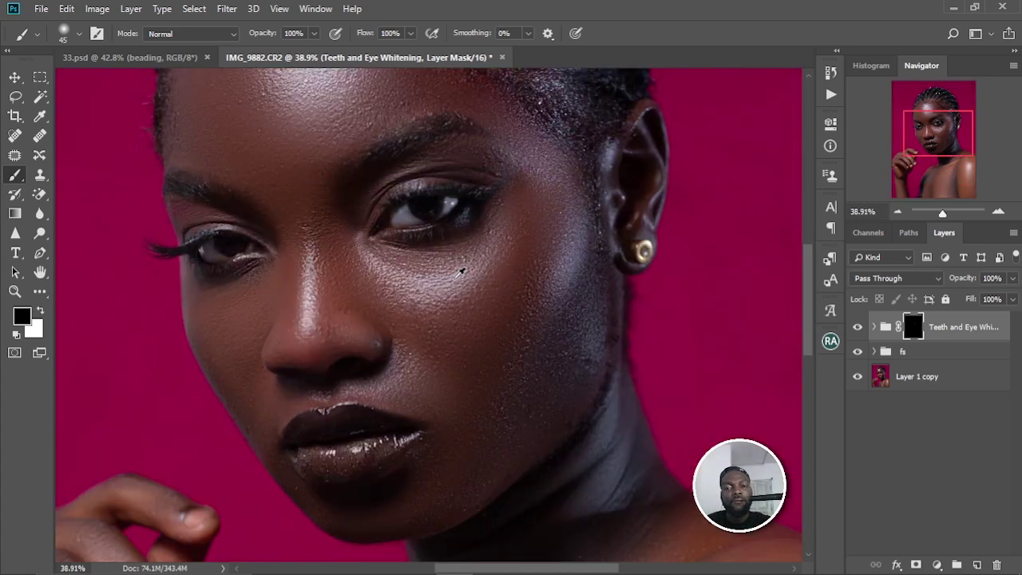
{"action": "scroll", "coordinate": [630, 322], "scroll_direction": "up", "scroll_amount": 3}
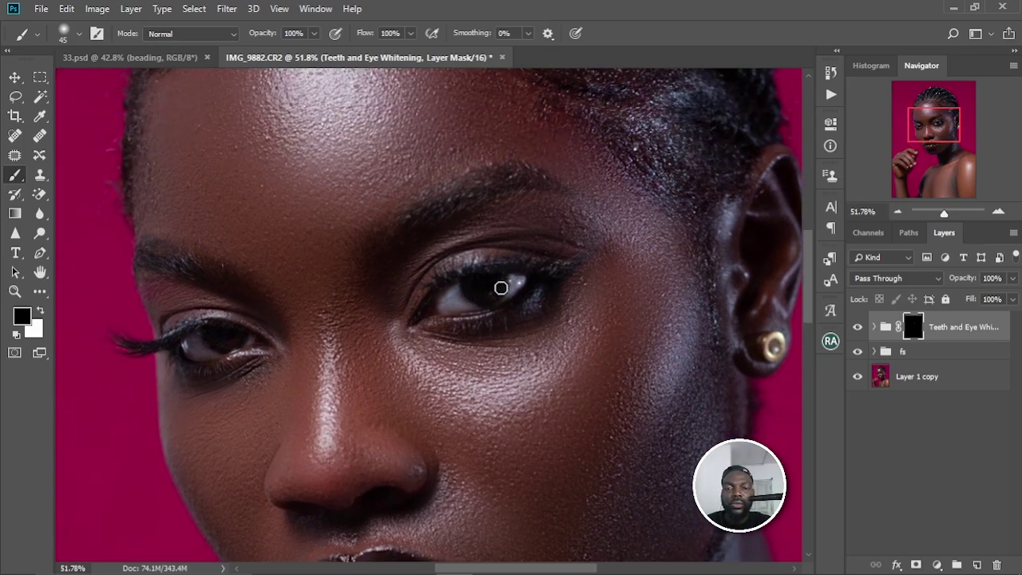
{"action": "right_click", "coordinate": [473, 285]}
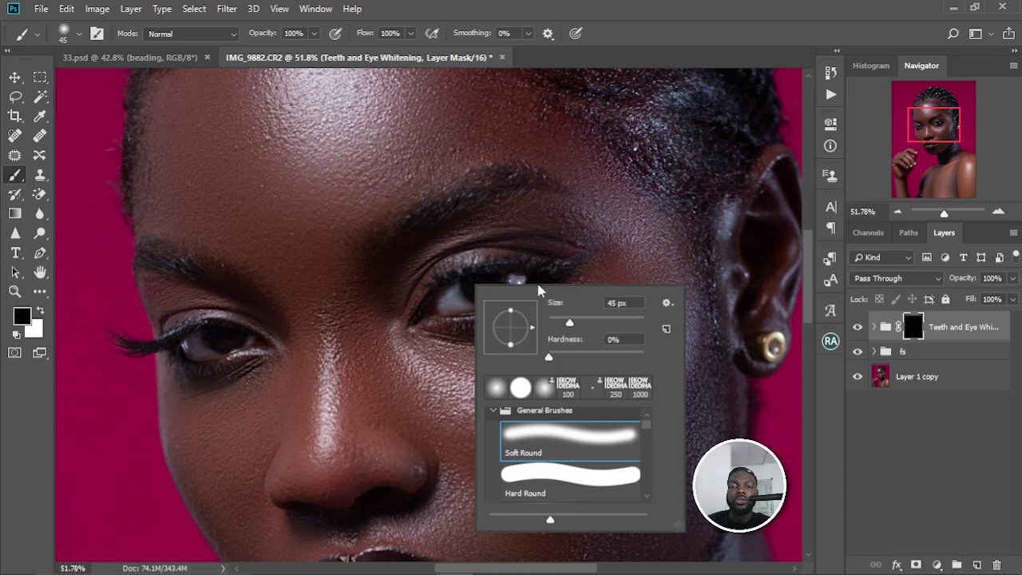
{"action": "key", "text": "Return"}
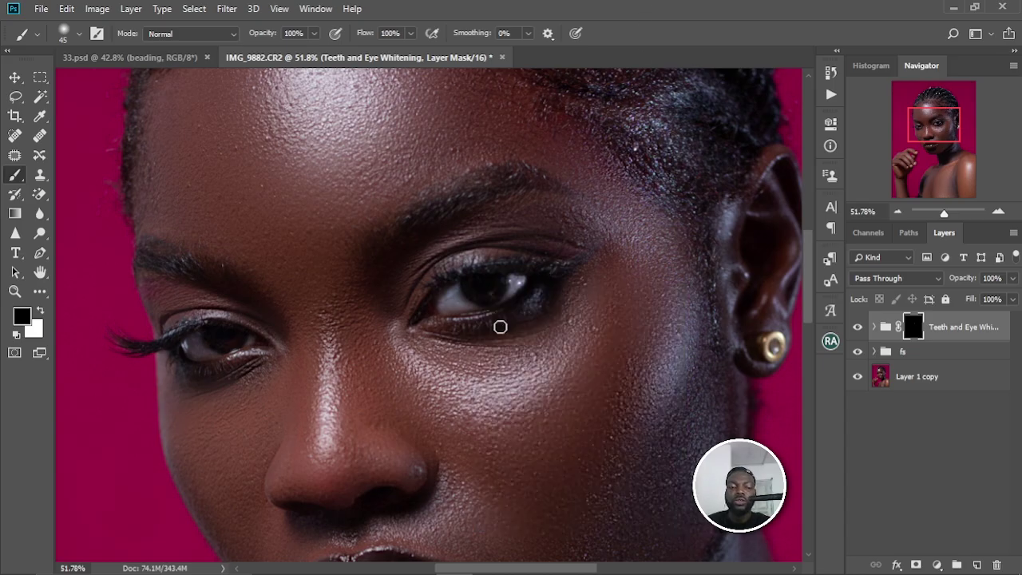
{"action": "key", "text": "ctrl+minus"}
{"action": "key", "text": "ctrl+minus"}
{"action": "key", "text": "ctrl+minus"}
{"action": "key", "text": "ctrl+minus"}
{"action": "key", "text": "ctrl+minus"}
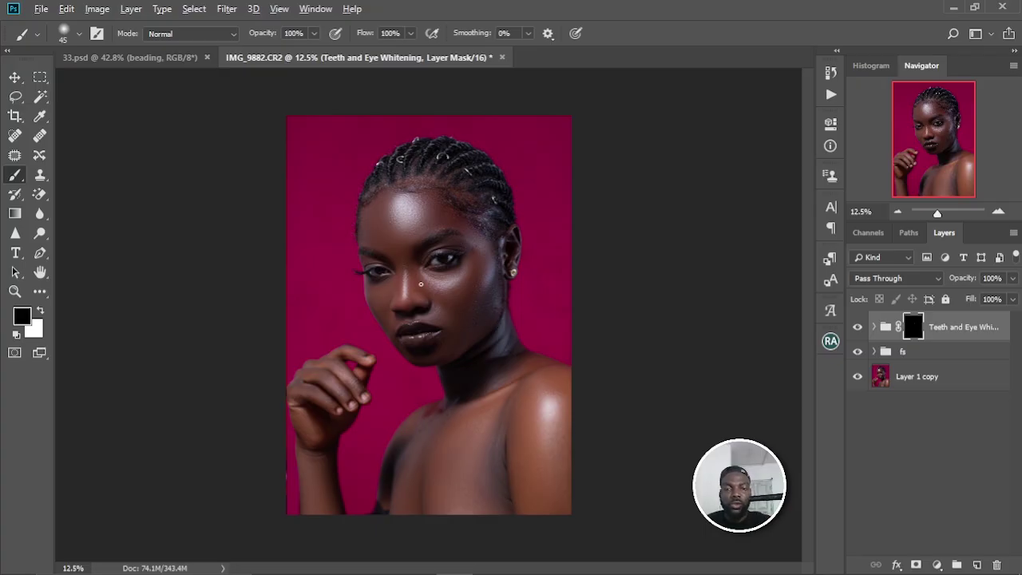
{"action": "scroll", "coordinate": [420, 284], "scroll_direction": "up", "scroll_amount": 3}
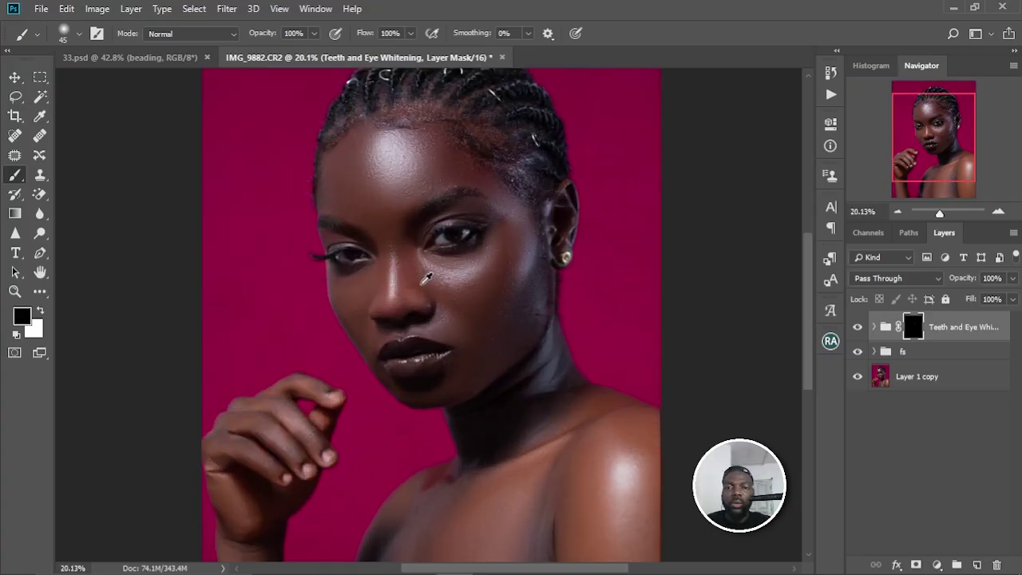
{"action": "scroll", "coordinate": [426, 278], "scroll_direction": "up", "scroll_amount": 4}
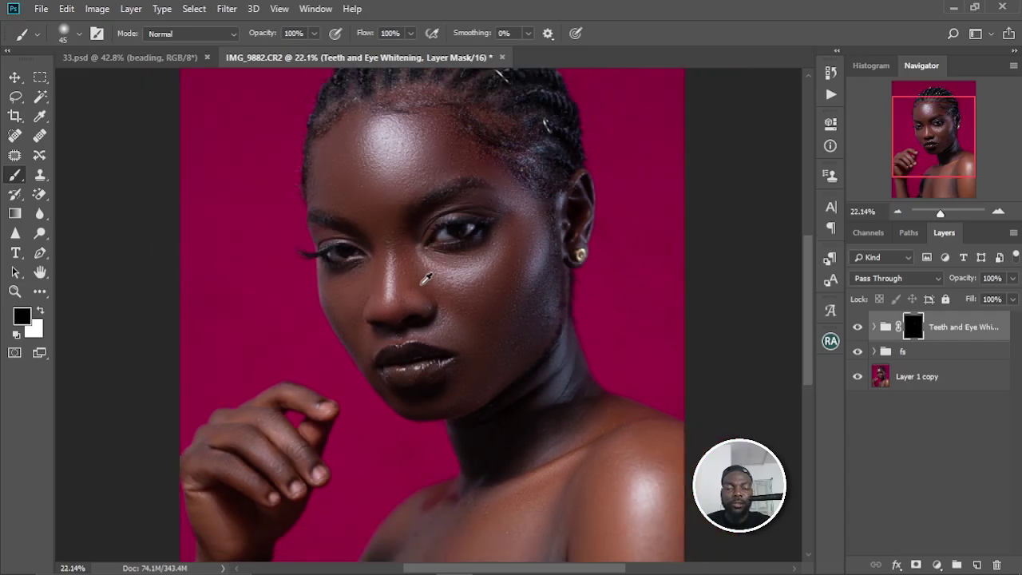
{"action": "scroll", "coordinate": [486, 336], "scroll_direction": "up", "scroll_amount": 2}
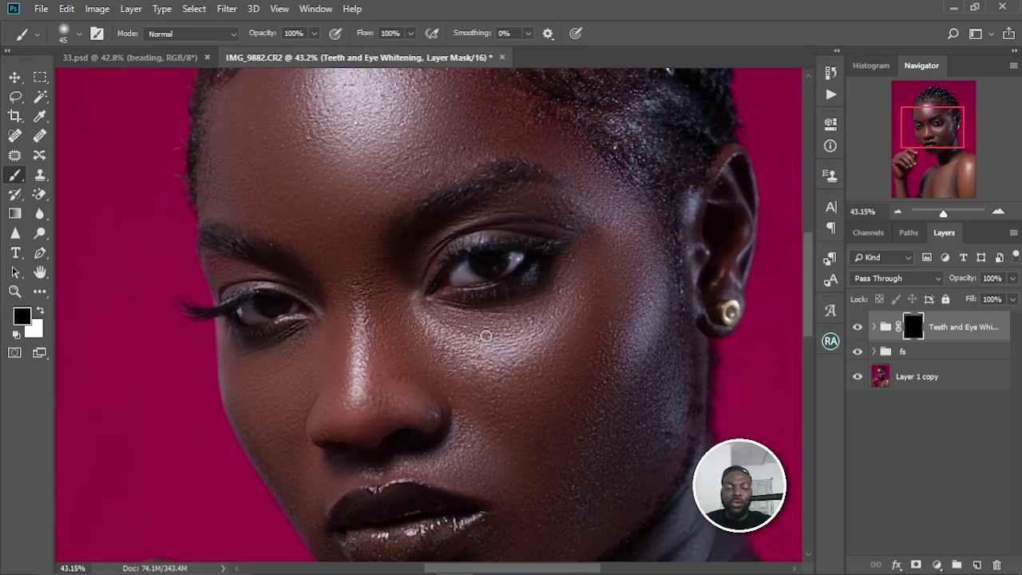
{"action": "scroll", "coordinate": [475, 310], "scroll_direction": "down", "scroll_amount": 3}
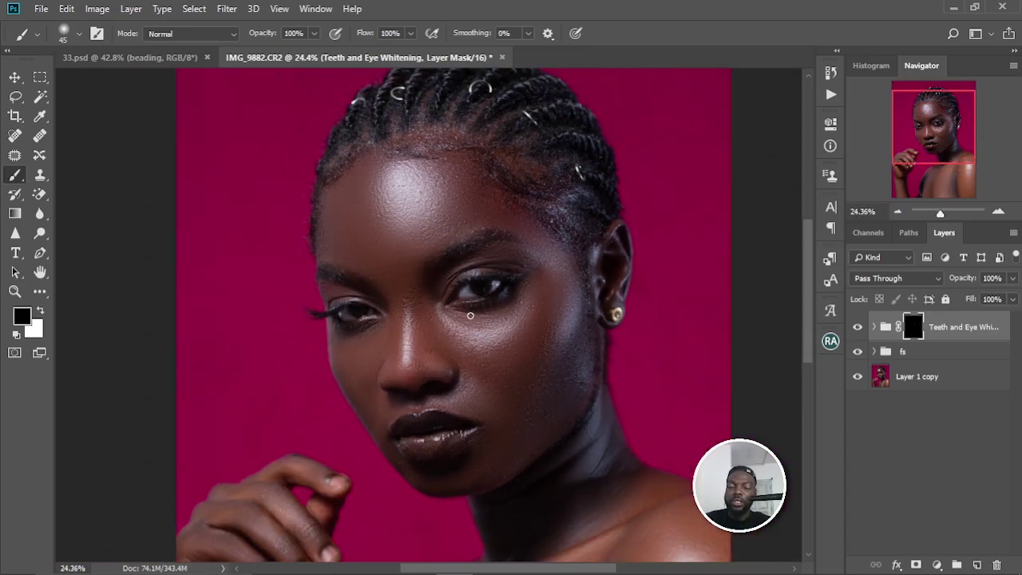
{"action": "scroll", "coordinate": [469, 315], "scroll_direction": "down", "scroll_amount": 4}
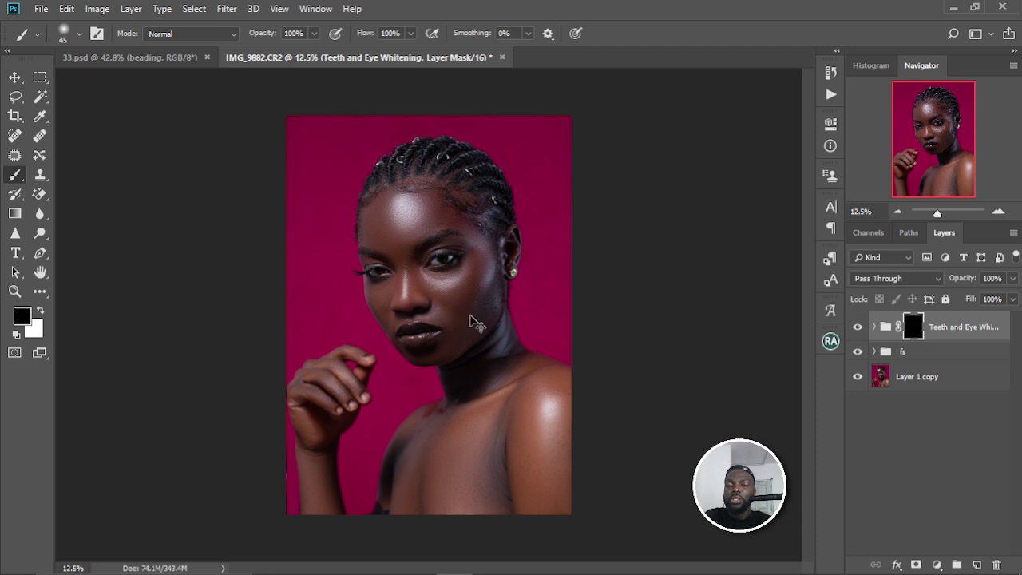
{"action": "scroll", "coordinate": [470, 315], "scroll_direction": "up", "scroll_amount": 2}
{"action": "scroll", "coordinate": [470, 316], "scroll_direction": "up", "scroll_amount": 2}
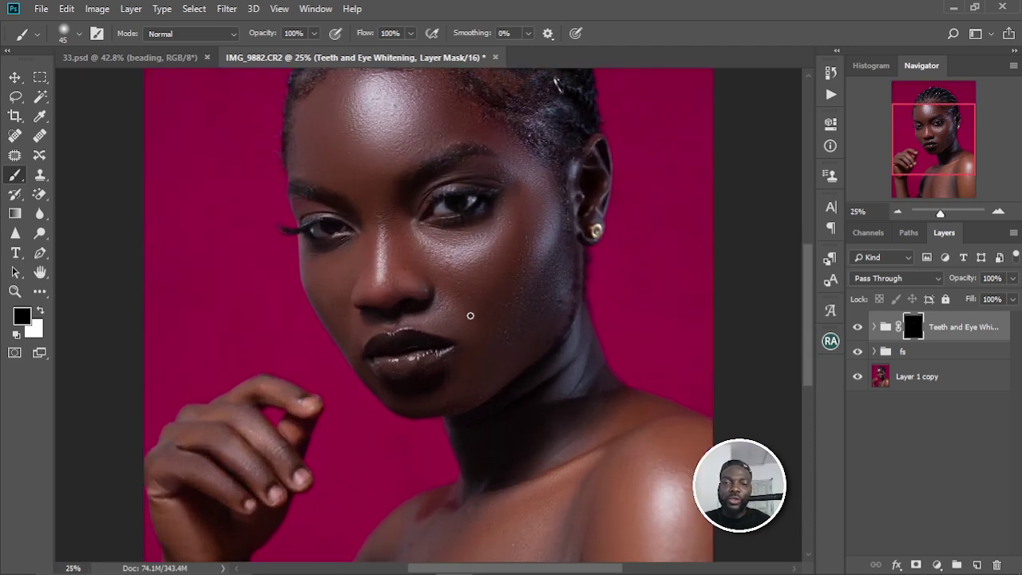
{"action": "scroll", "coordinate": [501, 336], "scroll_direction": "up", "scroll_amount": 1}
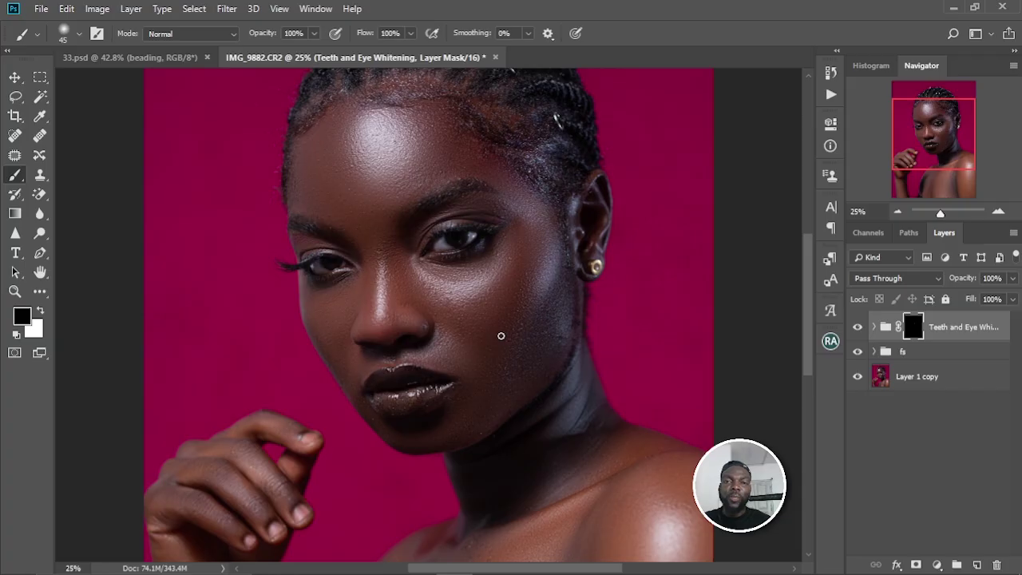
{"action": "scroll", "coordinate": [501, 336], "scroll_direction": "up", "scroll_amount": 2}
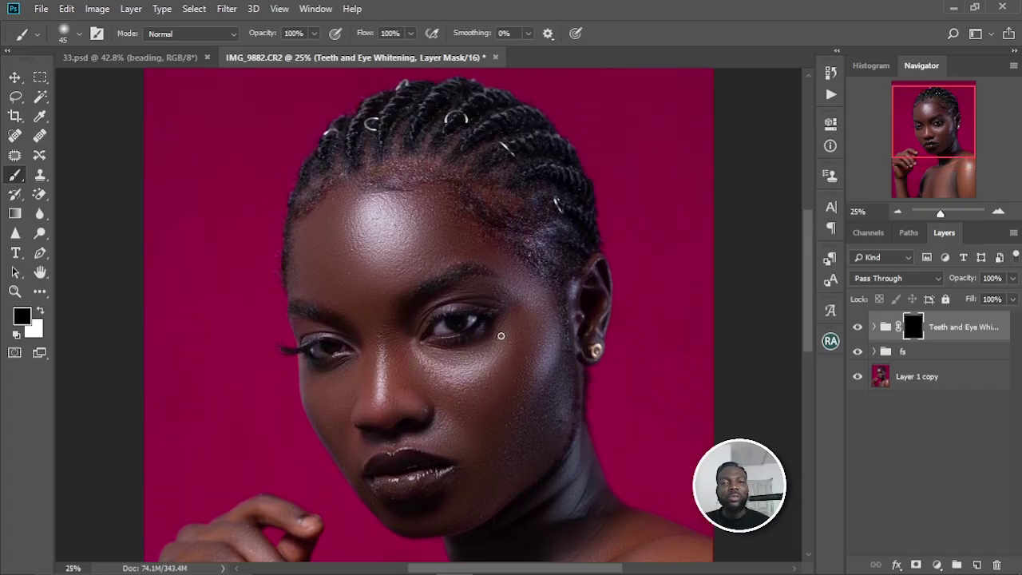